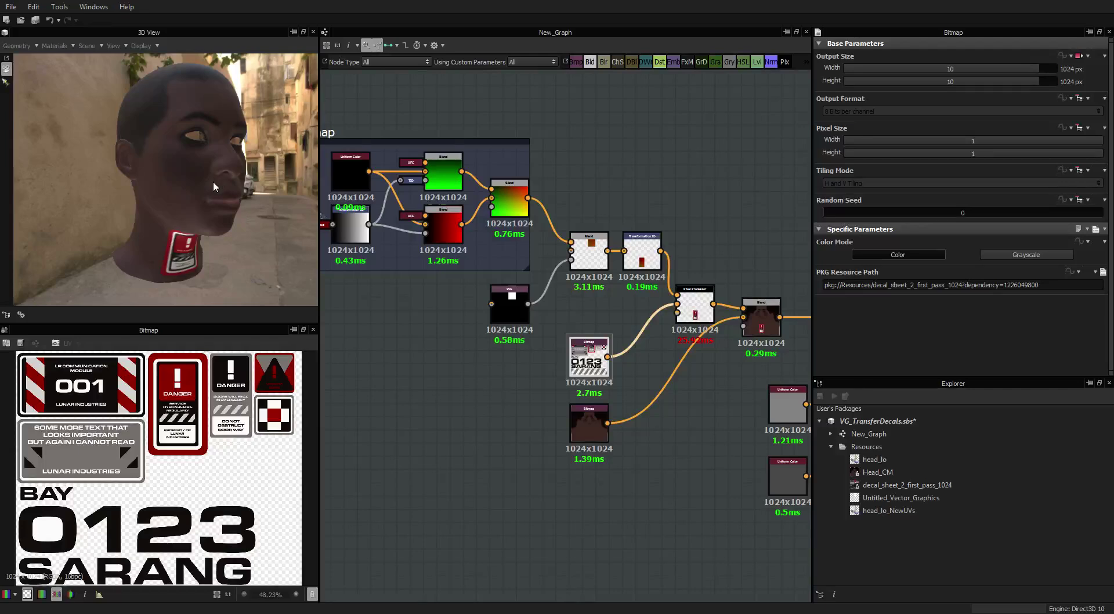
# Step: Examine the decal on the head's neck in 3D and the graph's UV map node network
pyautogui.moveTo(211, 180); pyautogui.dragTo(195, 168)
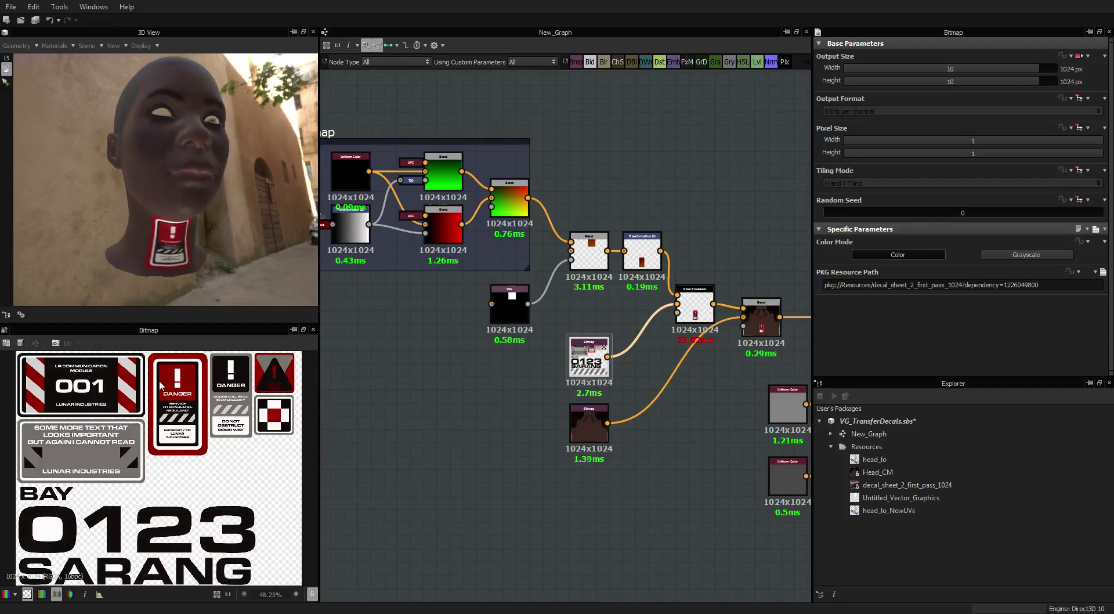
pyautogui.moveTo(177, 241); pyautogui.dragTo(189, 253)
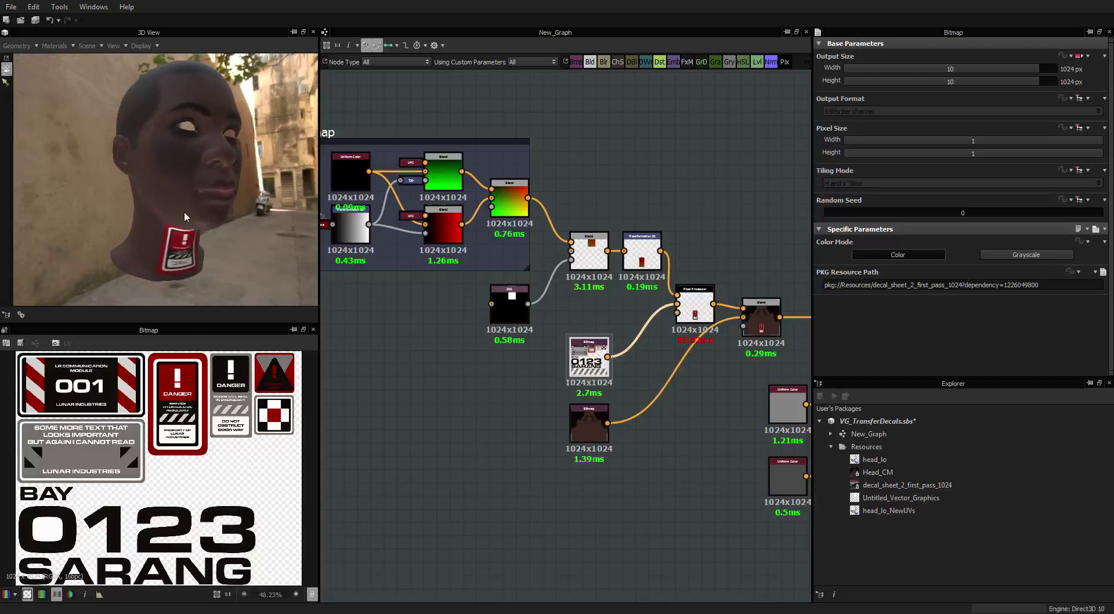
pyautogui.moveTo(199, 182)
pyautogui.mouseDown()
pyautogui.moveTo(209, 195)
pyautogui.moveTo(190, 180)
pyautogui.moveTo(162, 192)
pyautogui.moveTo(178, 201)
pyautogui.moveTo(193, 190)
pyautogui.mouseUp()
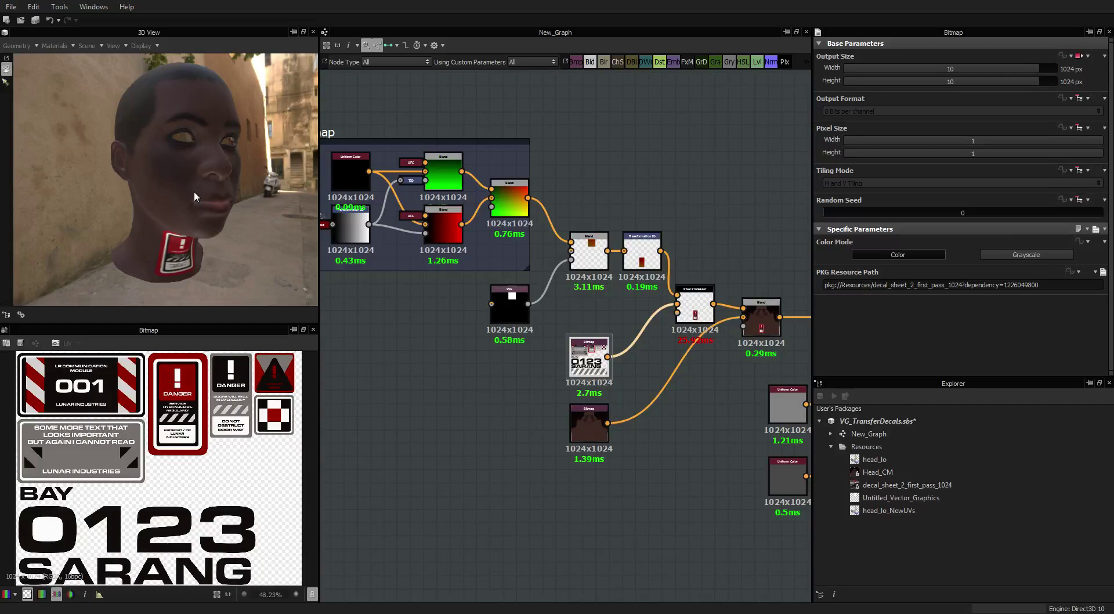
pyautogui.moveTo(164, 148); pyautogui.dragTo(190, 169)
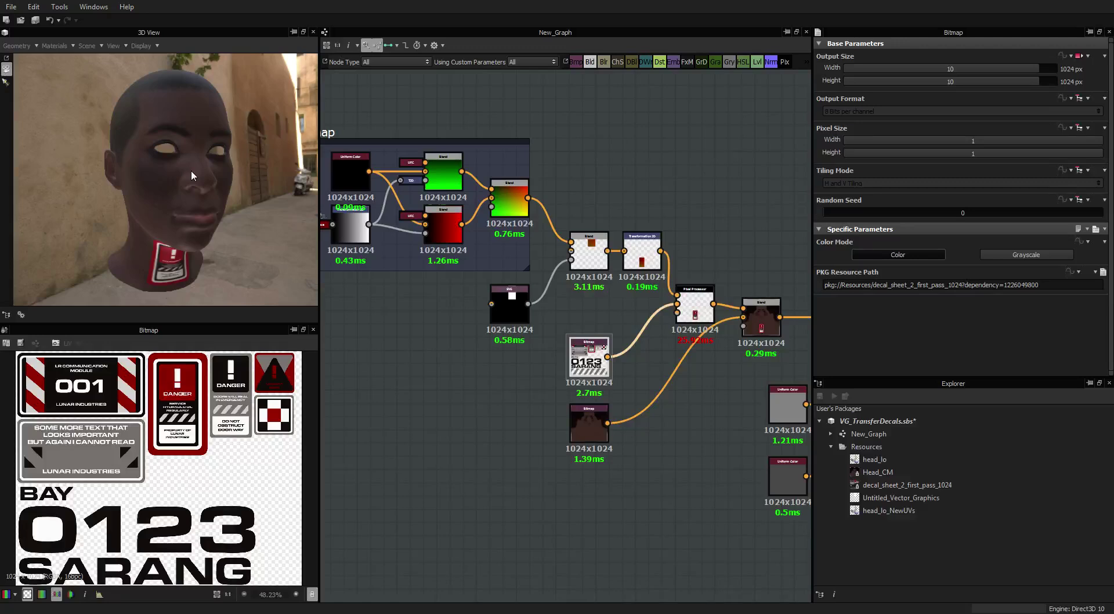
pyautogui.moveTo(164, 172)
pyautogui.mouseDown()
pyautogui.moveTo(235, 197)
pyautogui.moveTo(195, 165)
pyautogui.moveTo(156, 168)
pyautogui.moveTo(166, 173)
pyautogui.mouseUp()
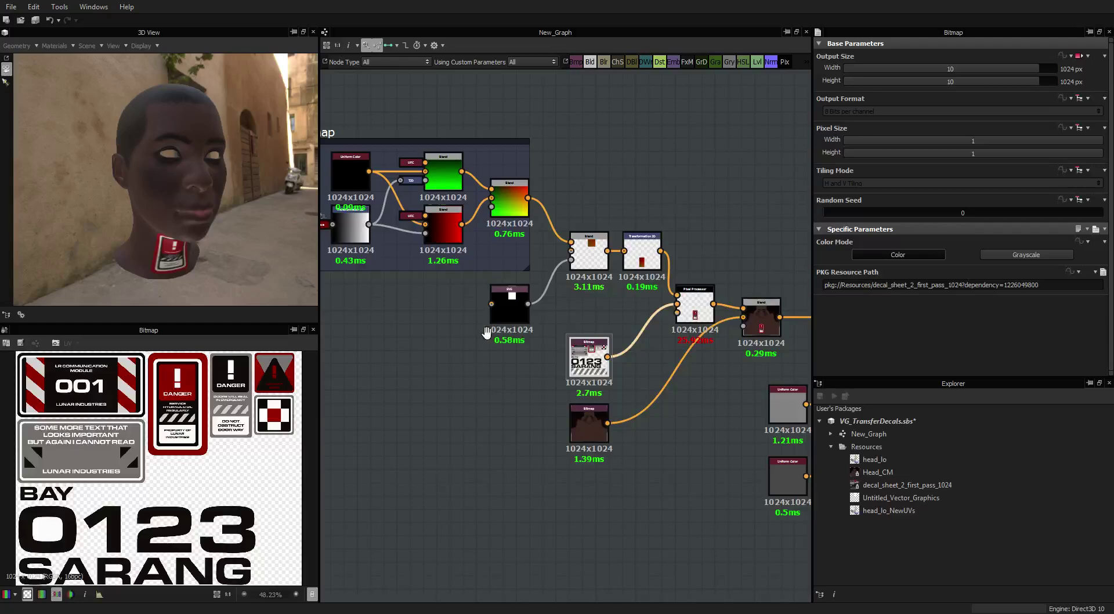
pyautogui.scroll(-3, 473, 339)
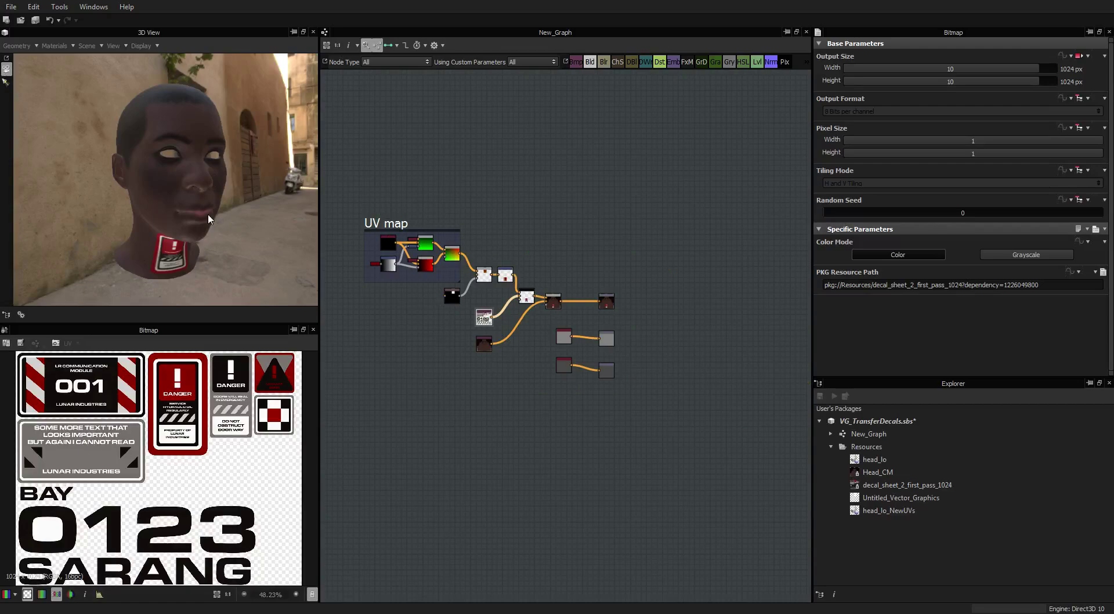
pyautogui.scroll(2, 429, 258)
pyautogui.moveTo(428, 257); pyautogui.dragTo(450, 229, button='middle')
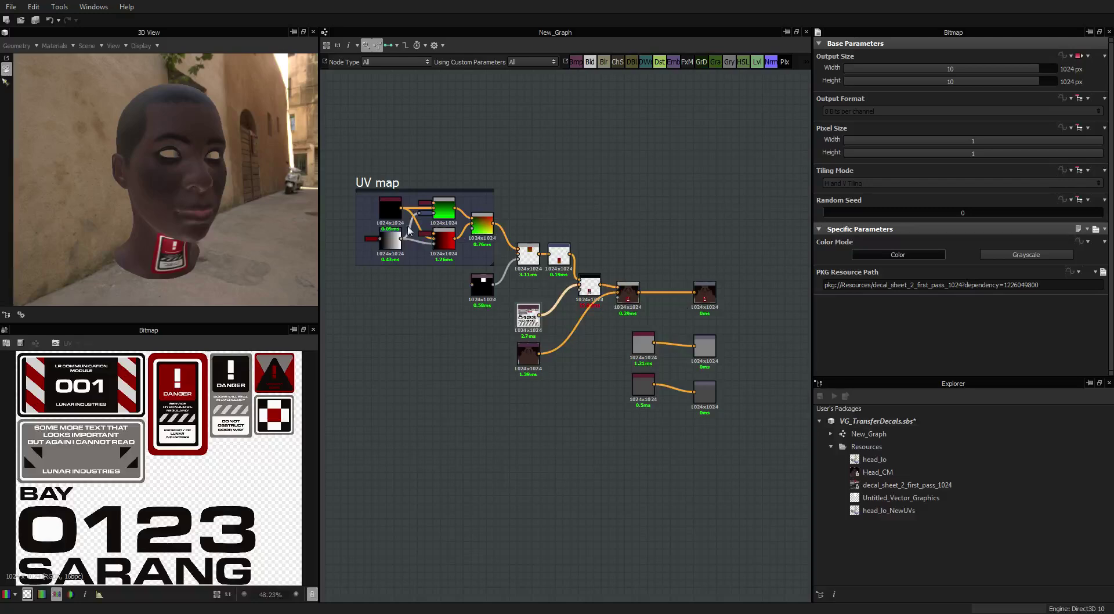
pyautogui.moveTo(155, 207); pyautogui.dragTo(116, 216)
pyautogui.moveTo(124, 259); pyautogui.dragTo(164, 325)
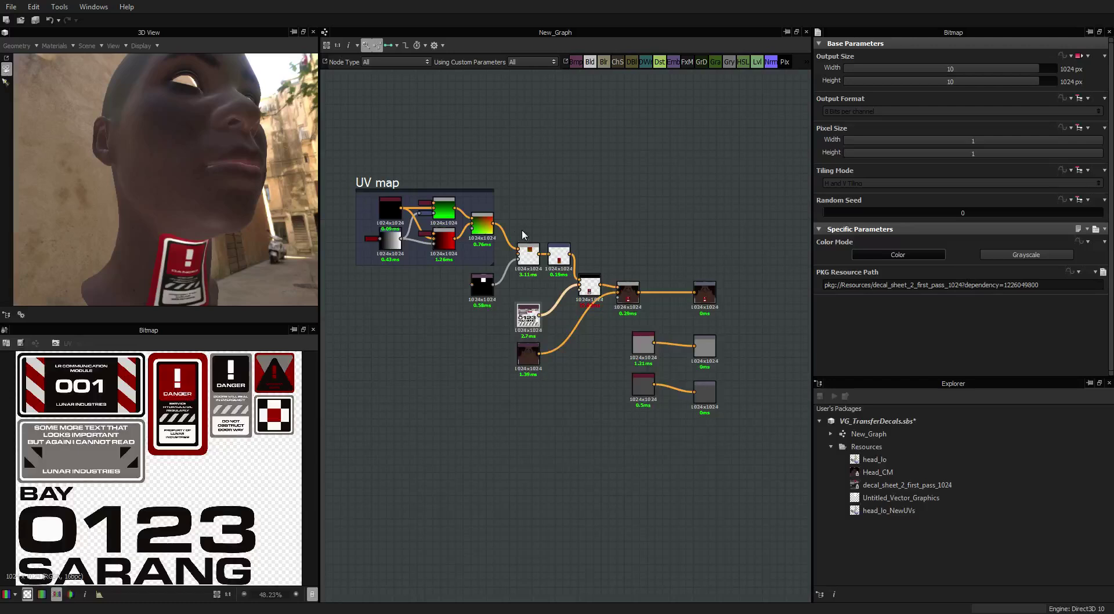
# Step: View the head color bitmap and the decal sheet bitmap in 2D, fitting the decal sheet to the view
pyautogui.doubleClick(528, 352)
pyautogui.click(228, 594)
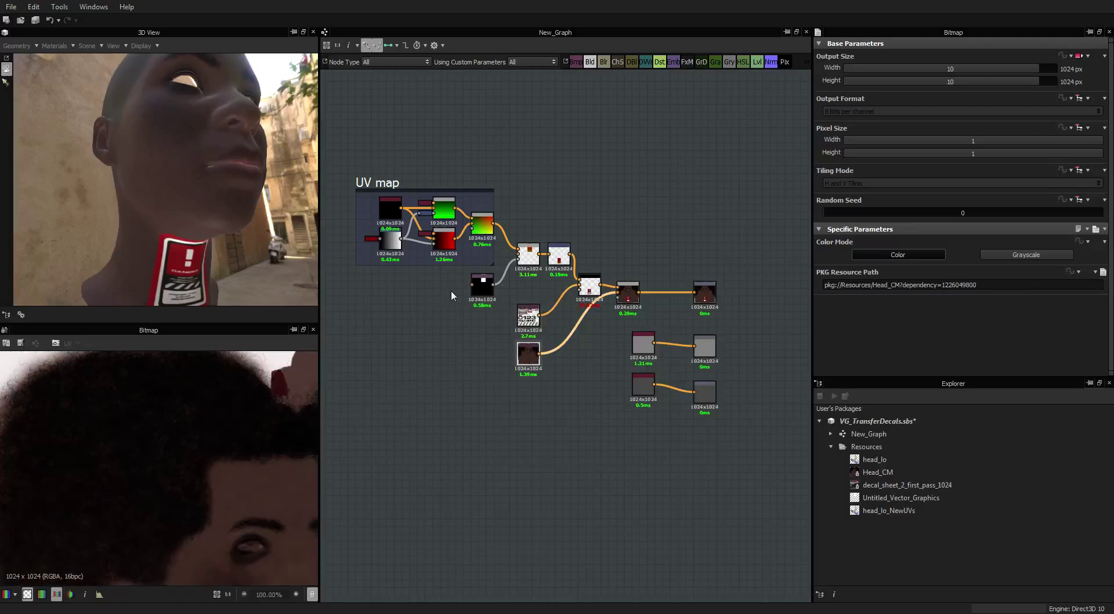
pyautogui.doubleClick(527, 314)
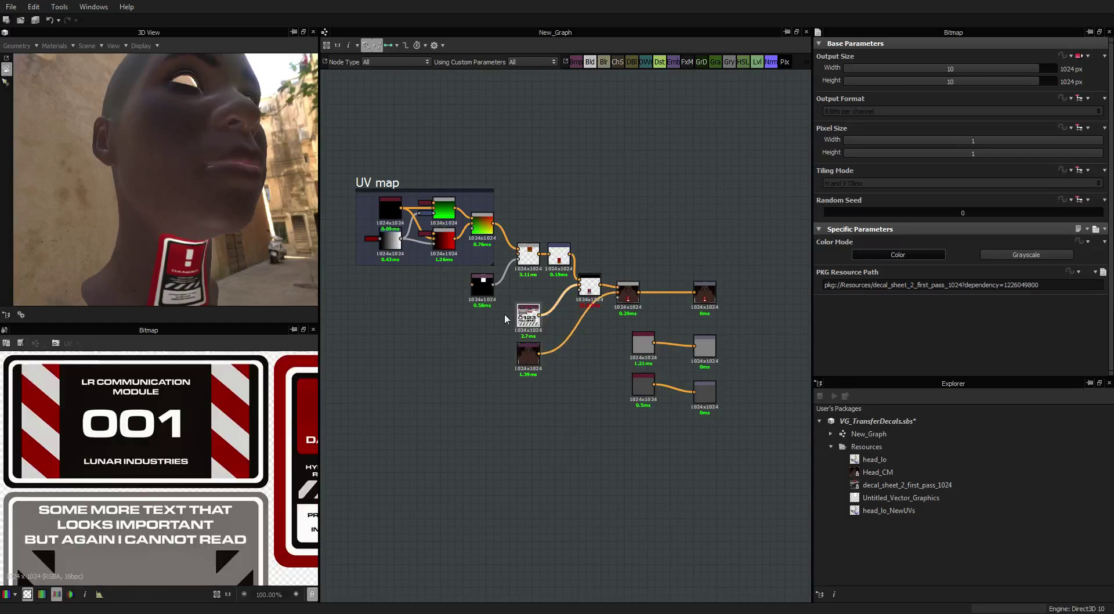
pyautogui.click(217, 595)
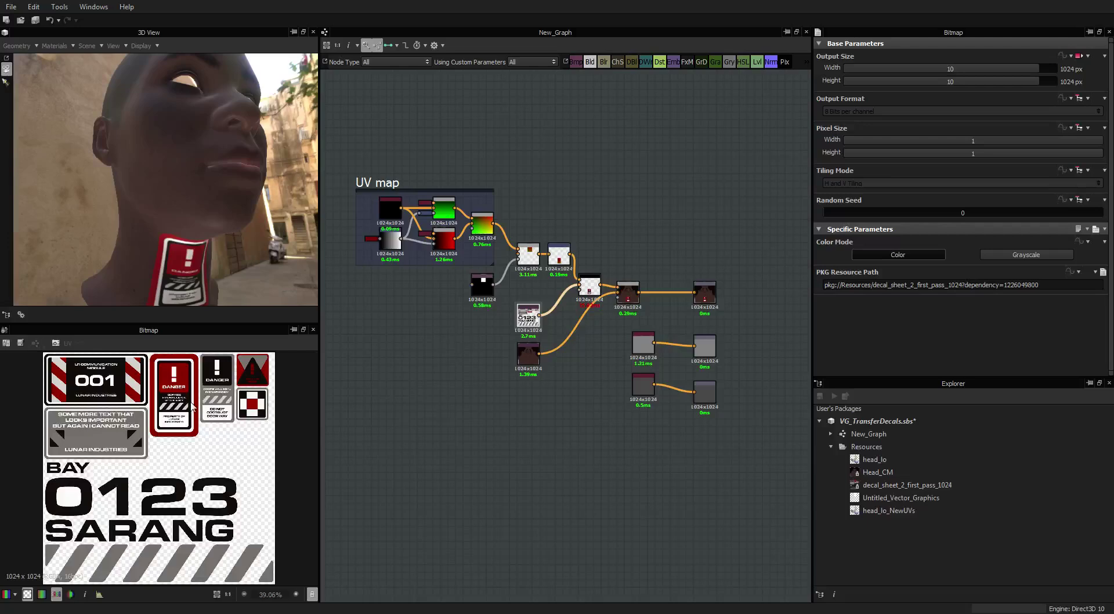
# Step: Examine the Pixel Processor node's connections and compare them with the decal on the head's neck
pyautogui.scroll(6, 586, 286)
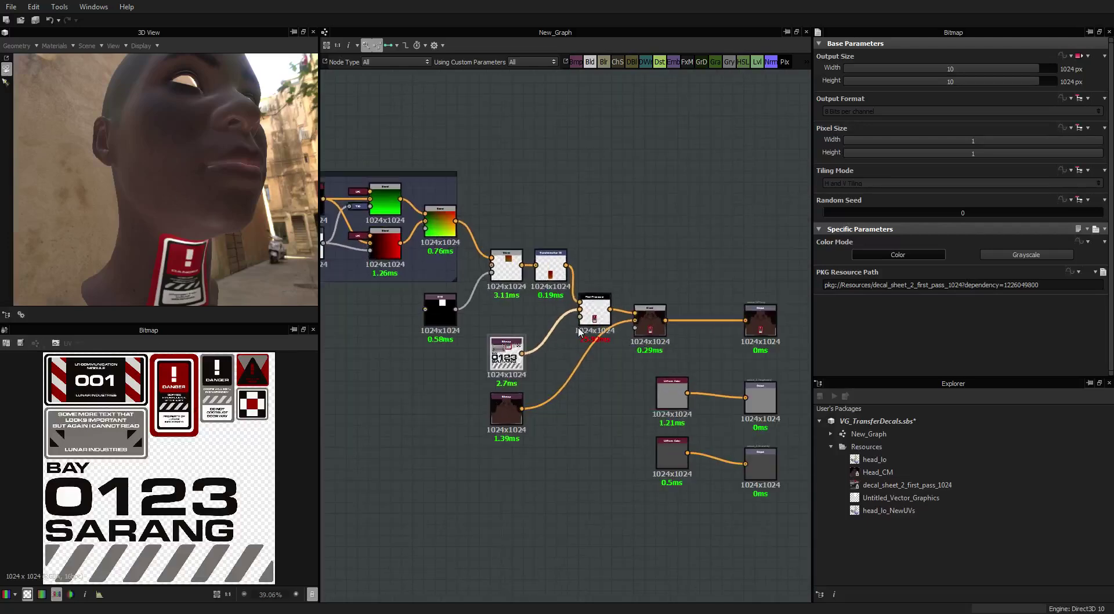
pyautogui.scroll(2, 606, 270)
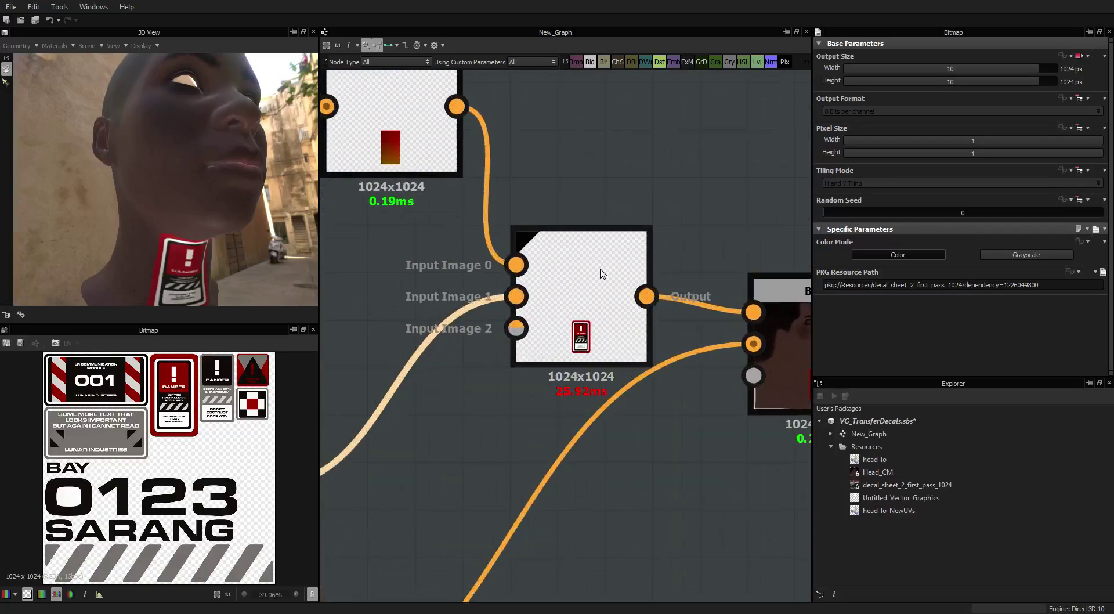
pyautogui.scroll(-5, 599, 273)
pyautogui.moveTo(113, 151); pyautogui.dragTo(127, 193)
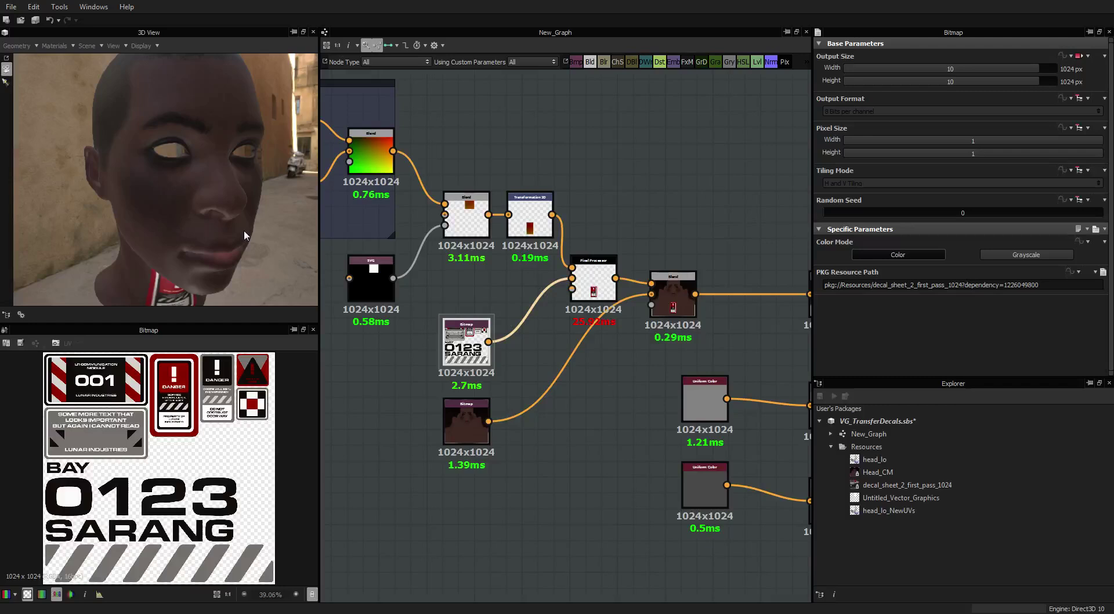
pyautogui.scroll(-2, 243, 233)
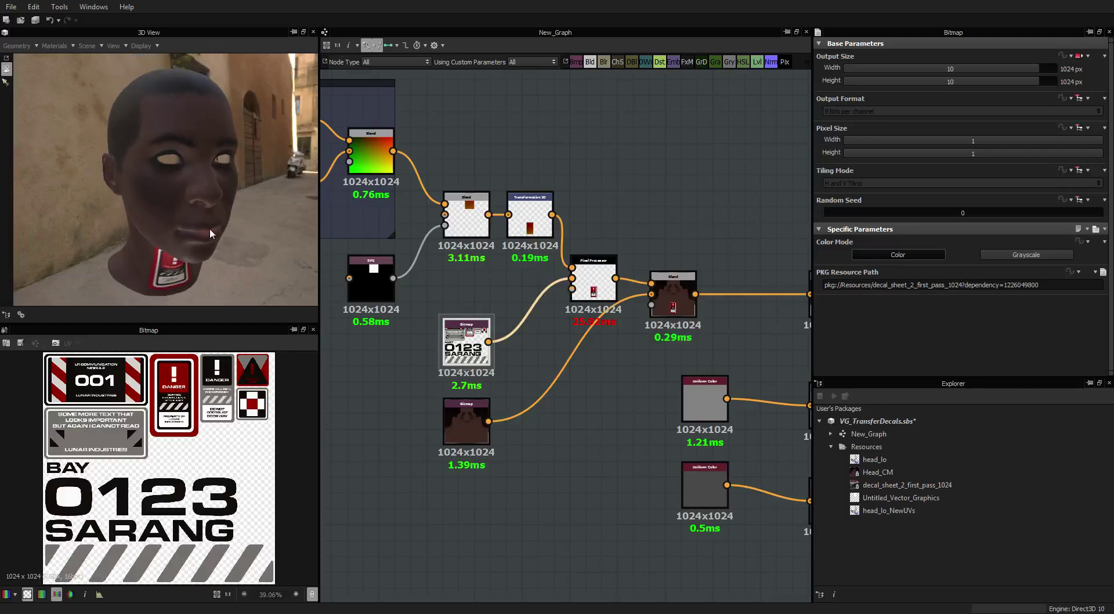
pyautogui.moveTo(210, 227); pyautogui.dragTo(162, 163)
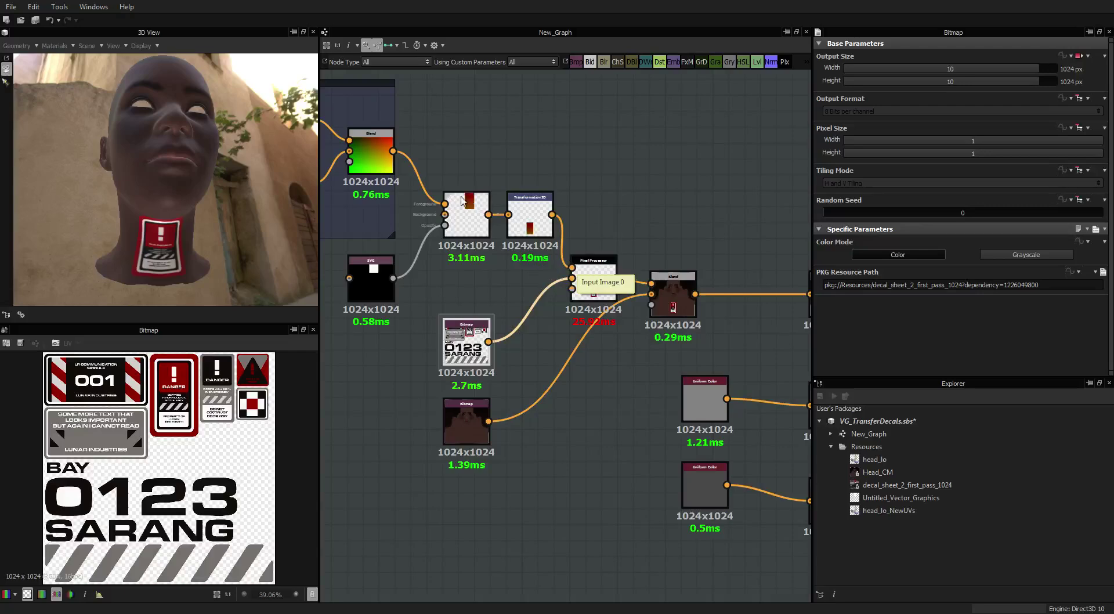
pyautogui.moveTo(201, 104); pyautogui.dragTo(207, 155)
pyautogui.scroll(-2, 507, 293)
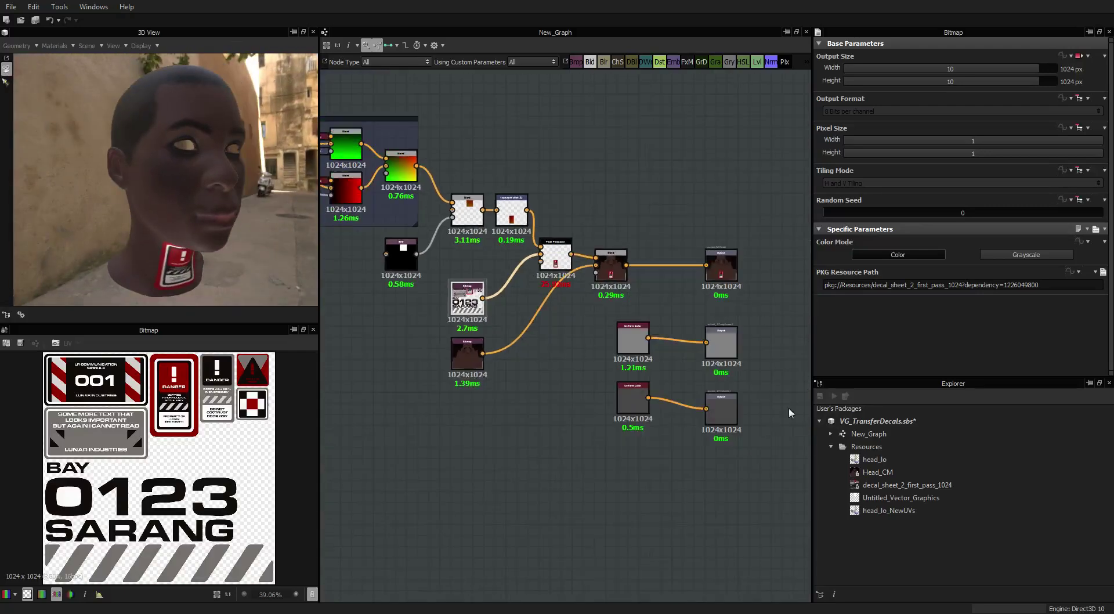
# Step: Start a new graph in the VG_TransferDecals package and set its width and height to 2048 px
pyautogui.rightClick(859, 420)
pyautogui.moveTo(909, 214)
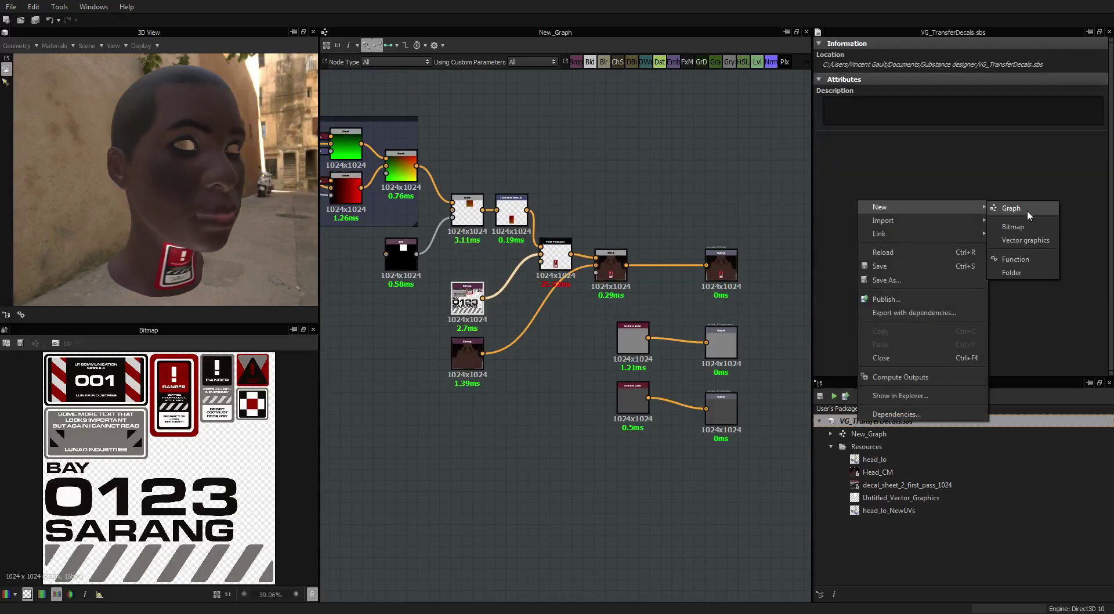
pyautogui.click(1027, 210)
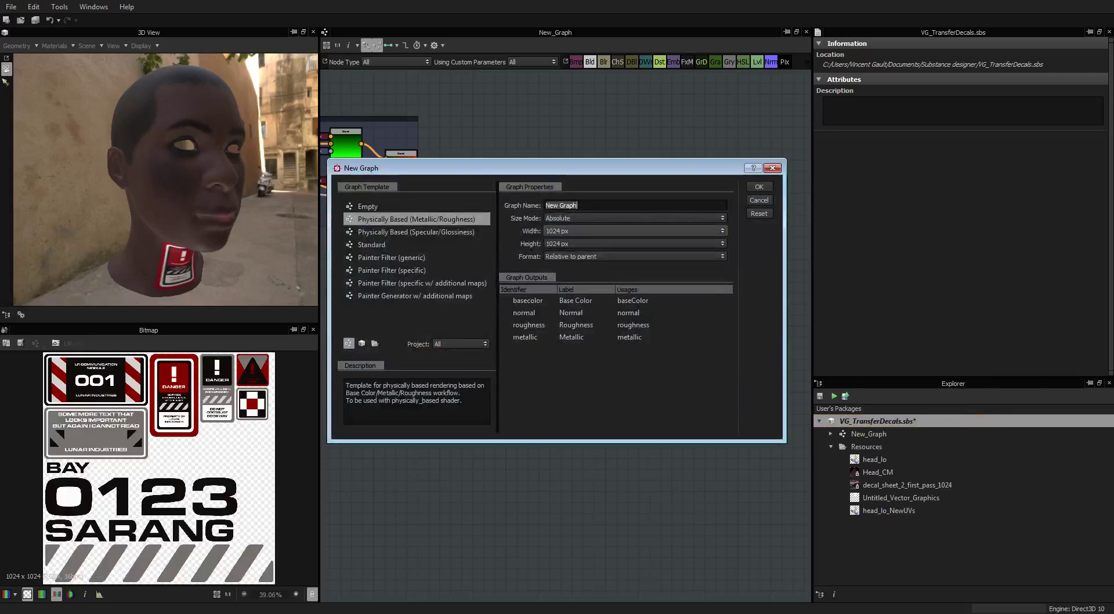
pyautogui.click(633, 231)
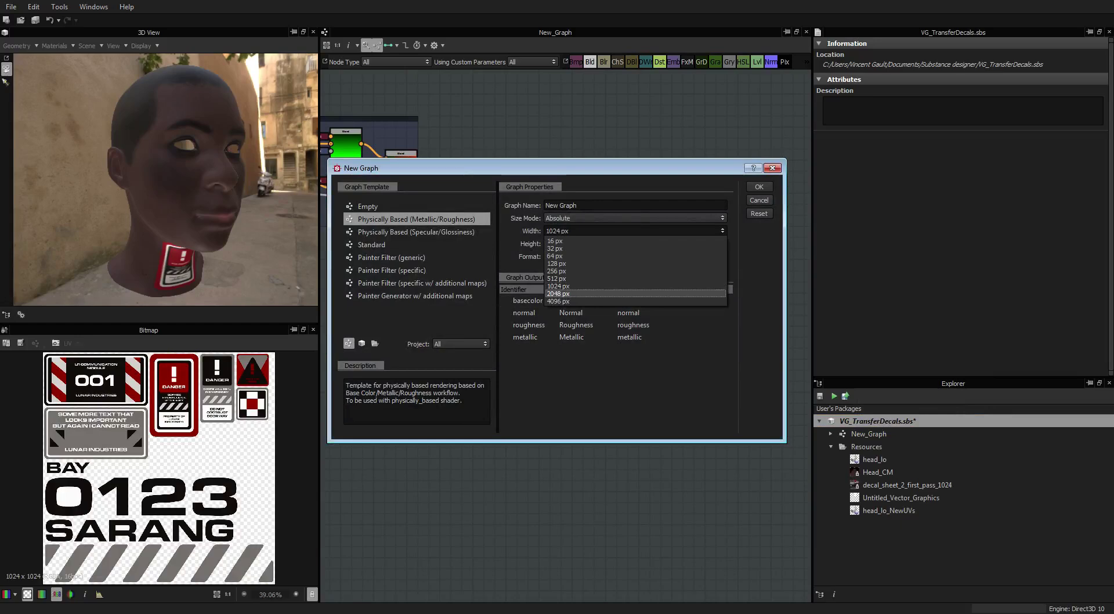
pyautogui.click(580, 290)
pyautogui.click(632, 243)
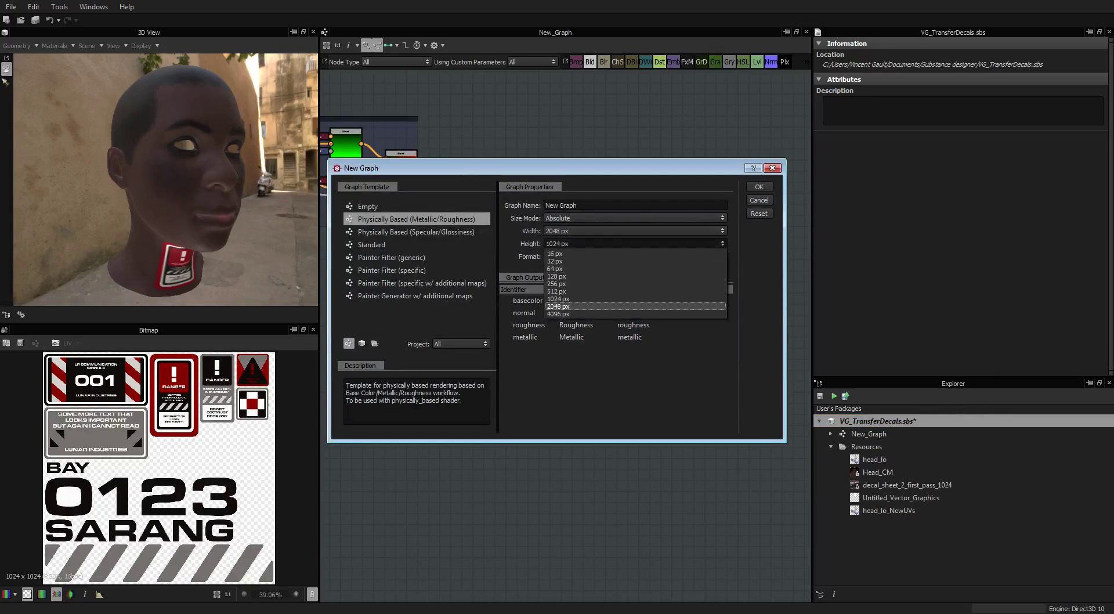
pyautogui.click(580, 306)
# Step: Name the new graph transferDecalsTuto and create it from the Physically Based (Metallic/Roughness) template
pyautogui.moveTo(557, 168); pyautogui.dragTo(557, 191)
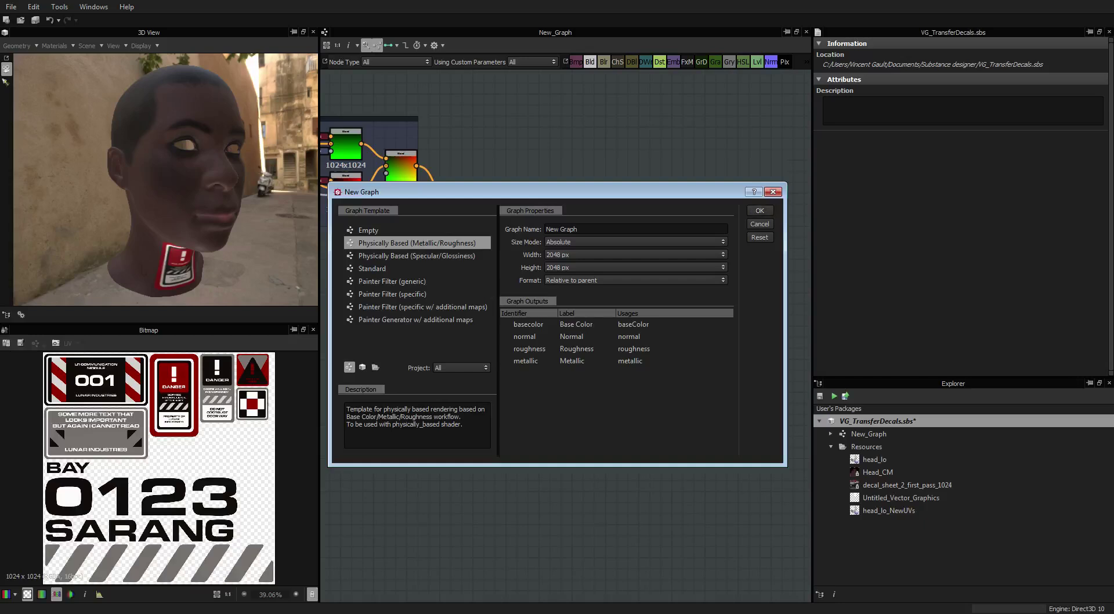
pyautogui.moveTo(579, 228); pyautogui.dragTo(475, 230)
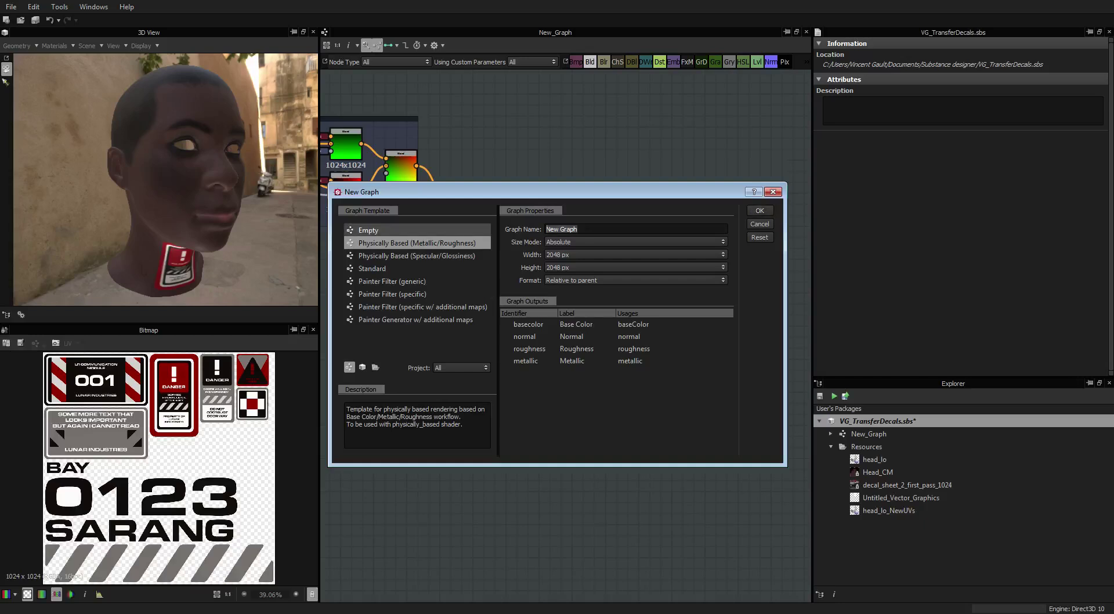
pyautogui.write('transferDecalsTuto')
pyautogui.press('Return')
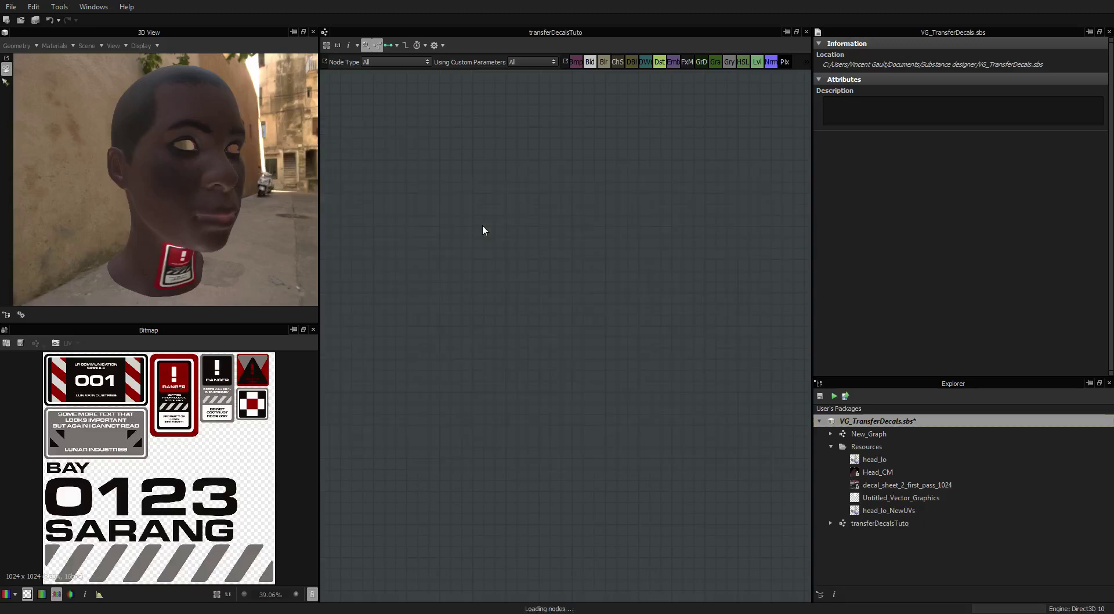
# Step: Delete the Normal, Roughness and Metallic output nodes, keeping only Base Color
pyautogui.moveTo(446, 201); pyautogui.dragTo(507, 216, button='middle')
pyautogui.scroll(-3, 507, 216)
pyautogui.scroll(2, 506, 216)
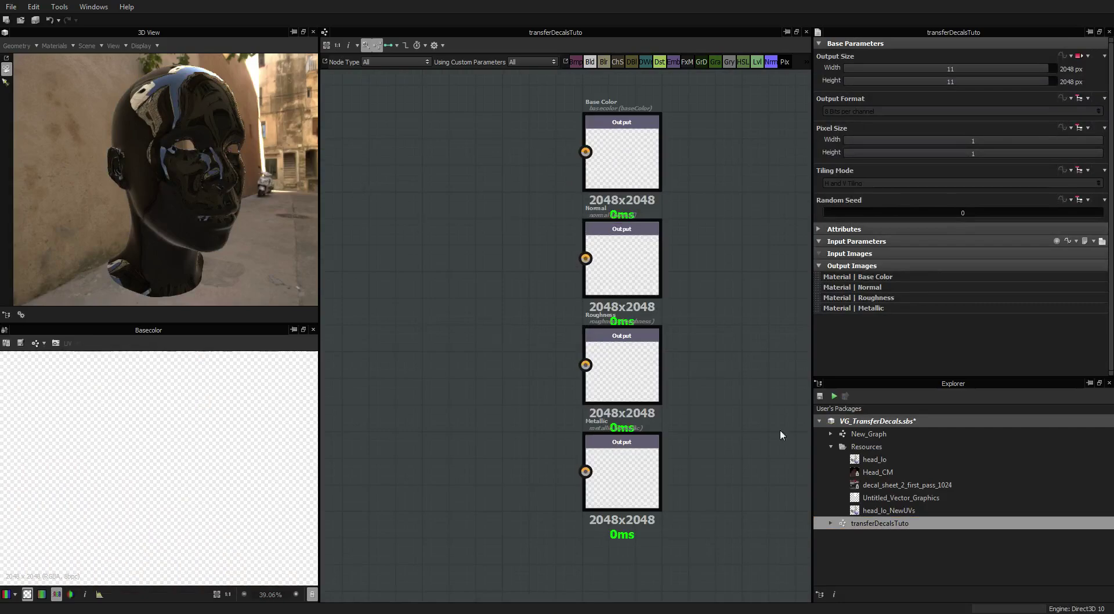
pyautogui.moveTo(719, 235); pyautogui.dragTo(510, 487)
pyautogui.press('Delete')
pyautogui.moveTo(475, 262); pyautogui.dragTo(482, 294, button='middle')
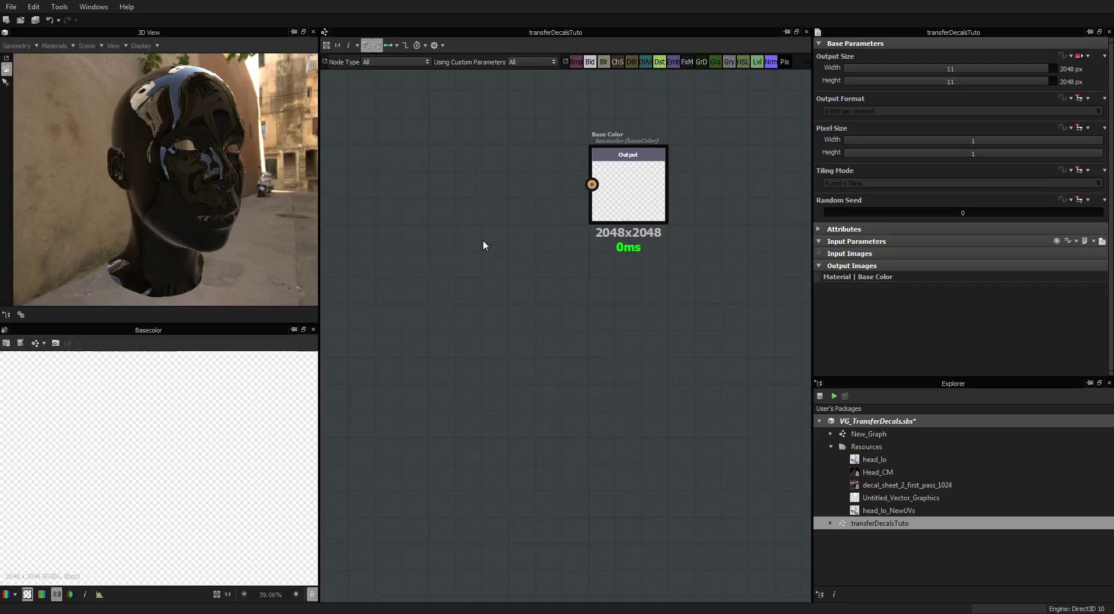
# Step: Place the Head_CM bitmap in the graph, connect it to the Base Color output and align it with that node
pyautogui.moveTo(877, 472); pyautogui.dragTo(591, 185)
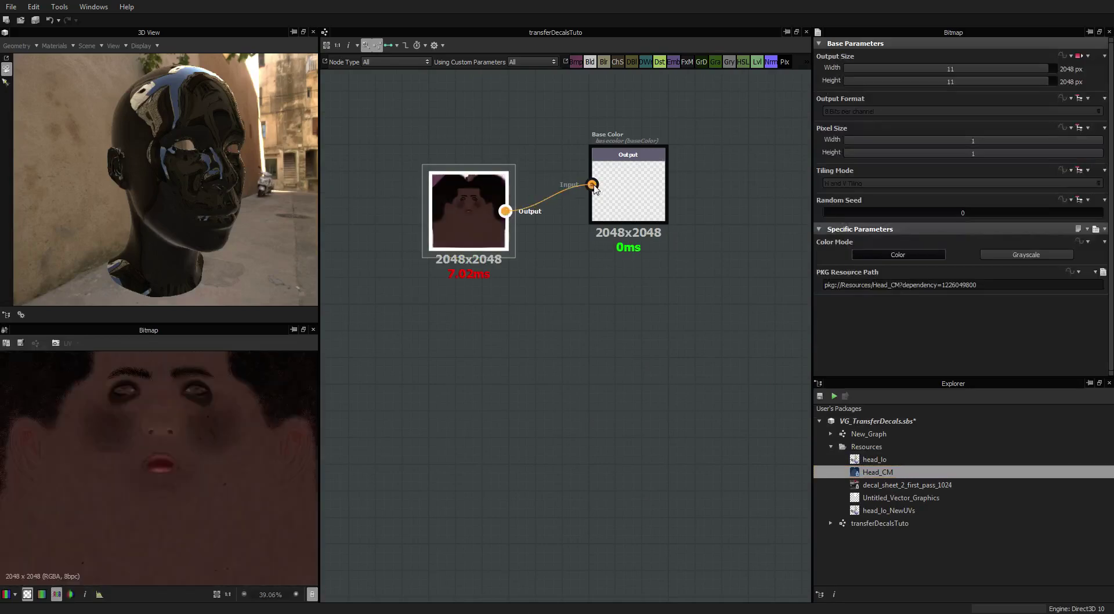
pyautogui.moveTo(460, 213); pyautogui.dragTo(407, 186)
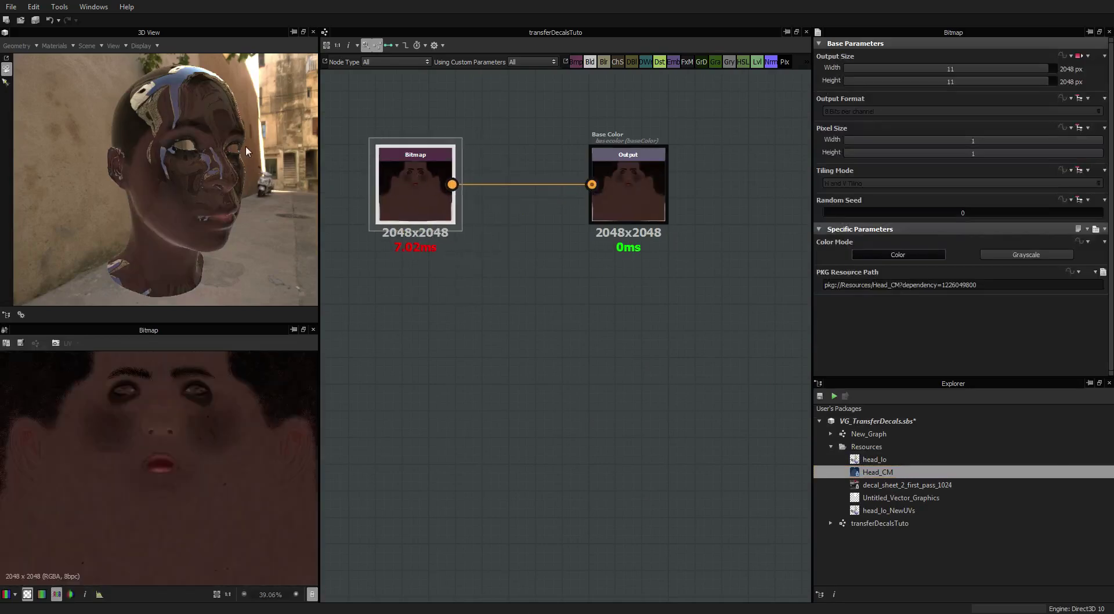
# Step: Show the physically_metallic_roughness shader parameters of the head's defaultMat material
pyautogui.click(54, 45)
pyautogui.moveTo(72, 59)
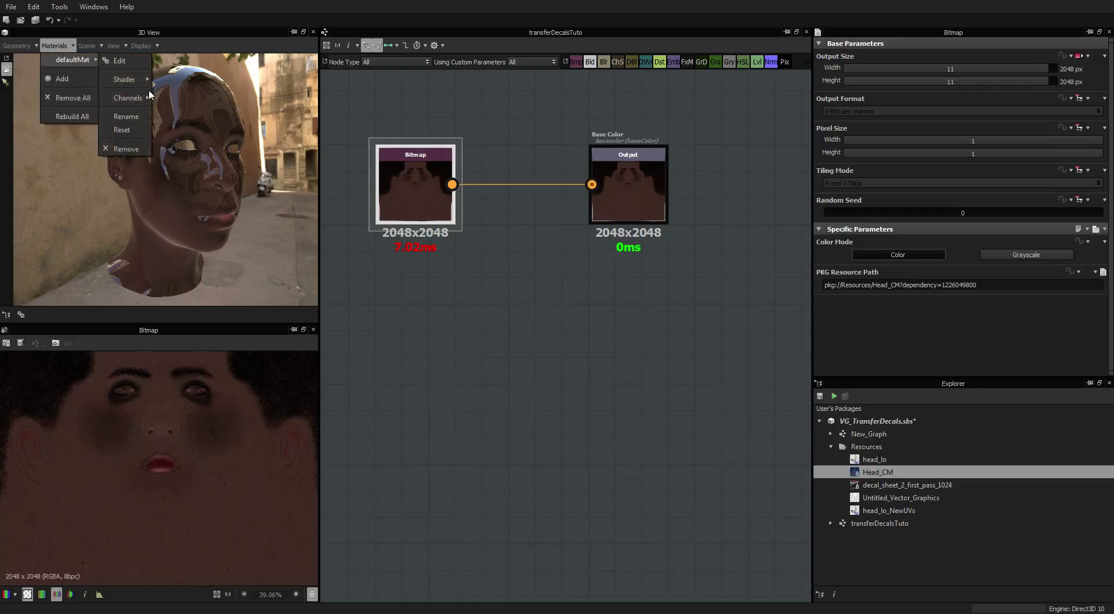
pyautogui.moveTo(133, 74)
pyautogui.click(203, 137)
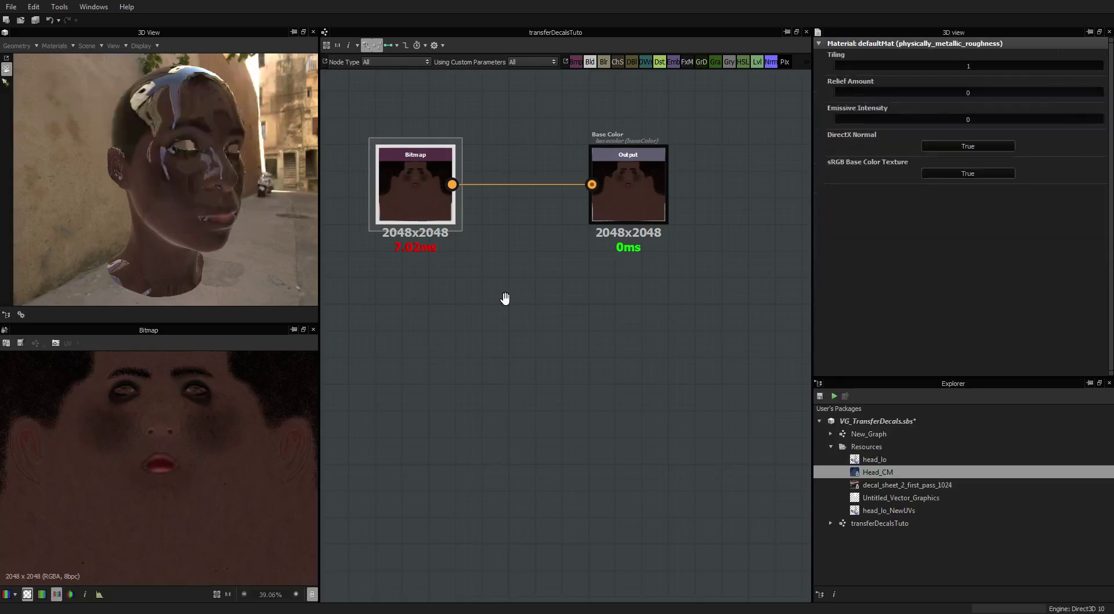
# Step: Undo the recent graph edits, including the Head_CM placement and the deletion of the Normal, Roughness and Metallic outputs
pyautogui.scroll(-3, 505, 298)
pyautogui.moveTo(562, 241); pyautogui.dragTo(587, 241)
pyautogui.rightClick(565, 336)
pyautogui.click(638, 308)
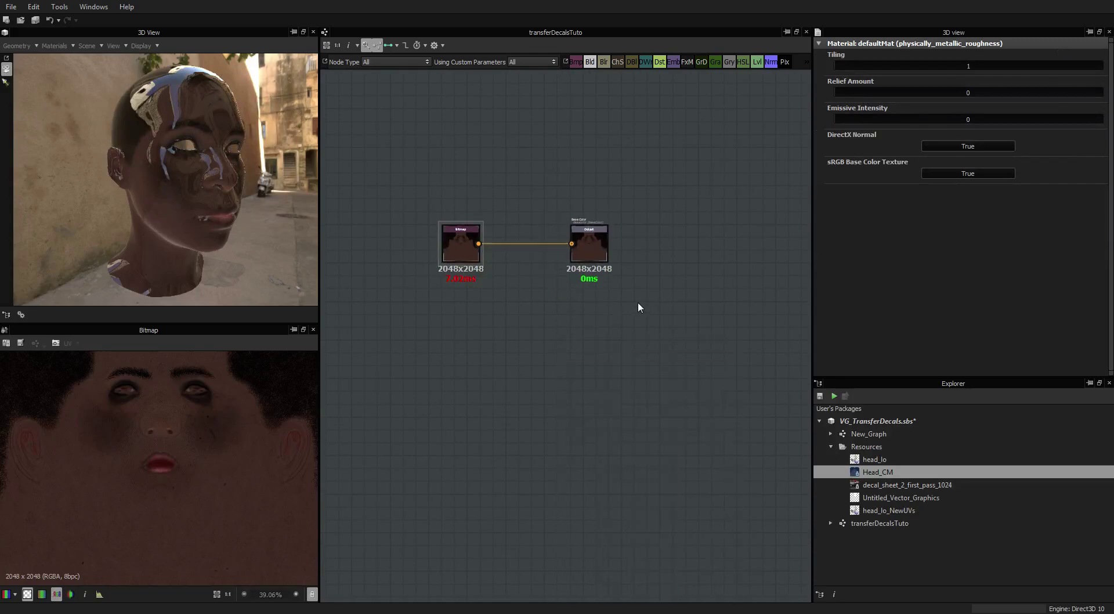
pyautogui.hotkey('ctrl', 'z')
pyautogui.hotkey('ctrl', 'z')
pyautogui.hotkey('ctrl', 'z')
pyautogui.hotkey('ctrl', 'z')
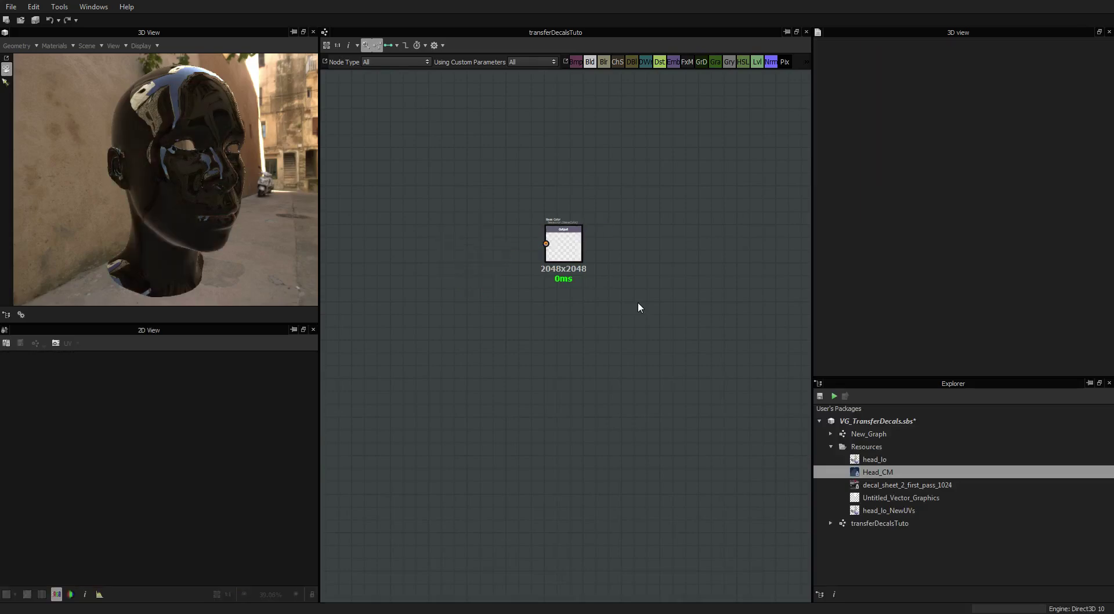
# Step: Display the outputs of the transferDecalsTuto graph on the head in the 3D view
pyautogui.moveTo(539, 405); pyautogui.dragTo(583, 365, button='middle')
pyautogui.scroll(2, 579, 357)
pyautogui.moveTo(517, 259); pyautogui.dragTo(530, 290, button='middle')
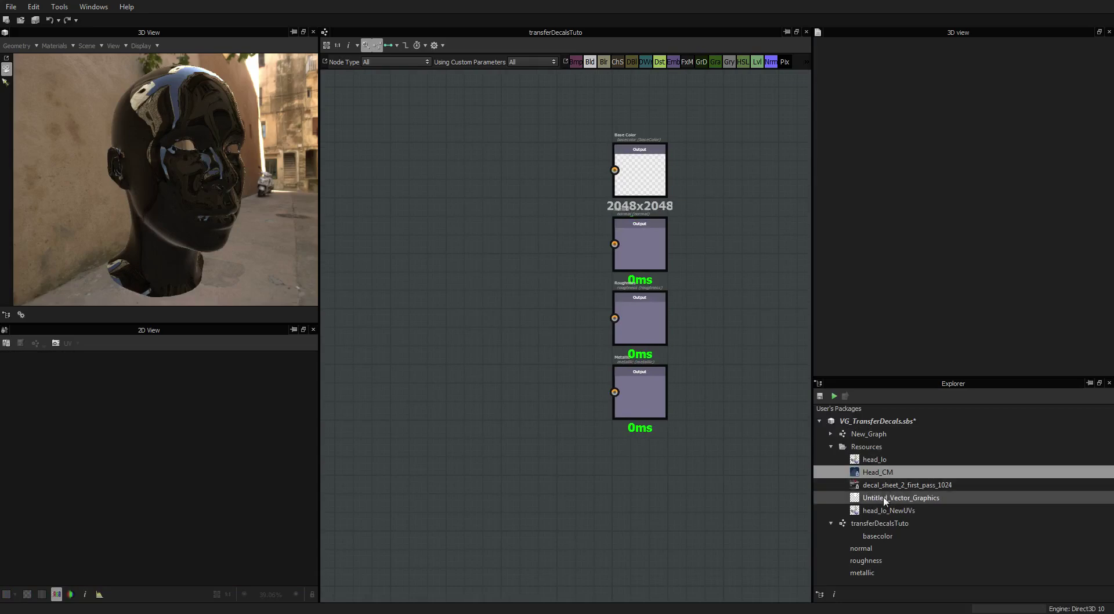
pyautogui.rightClick(541, 260)
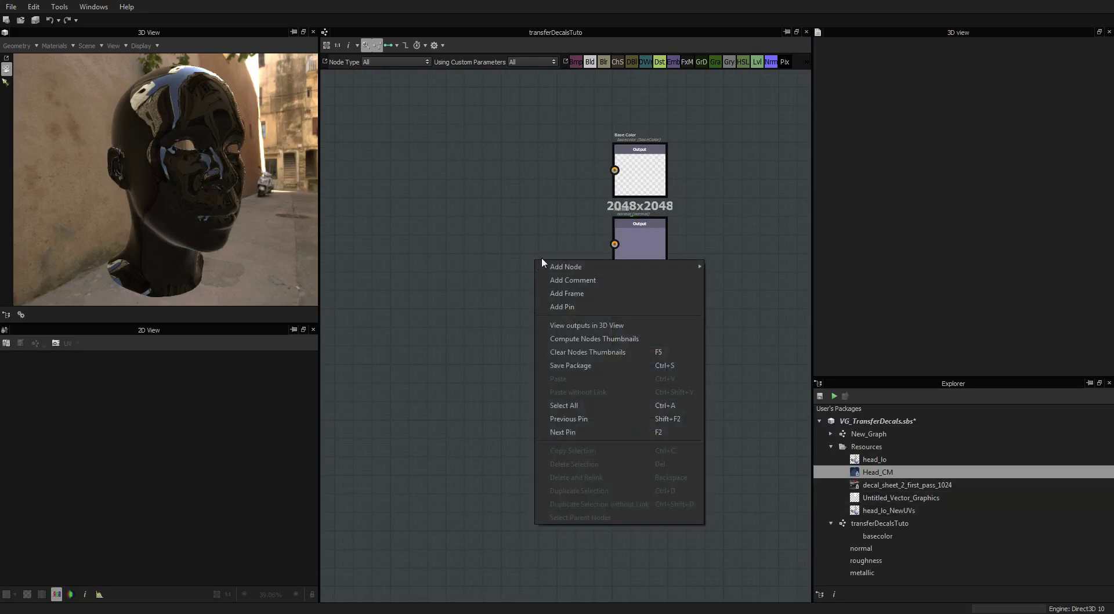
pyautogui.click(663, 328)
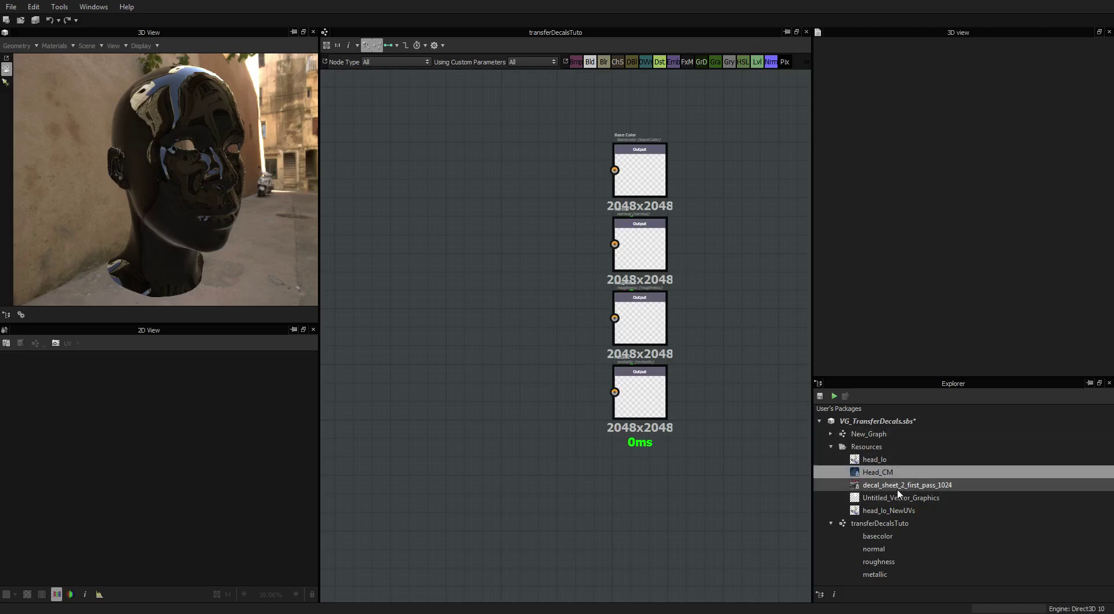
# Step: Place the Head_CM bitmap in the graph and connect its output to the Base Color output node
pyautogui.click(878, 472)
pyautogui.moveTo(888, 471); pyautogui.dragTo(615, 170)
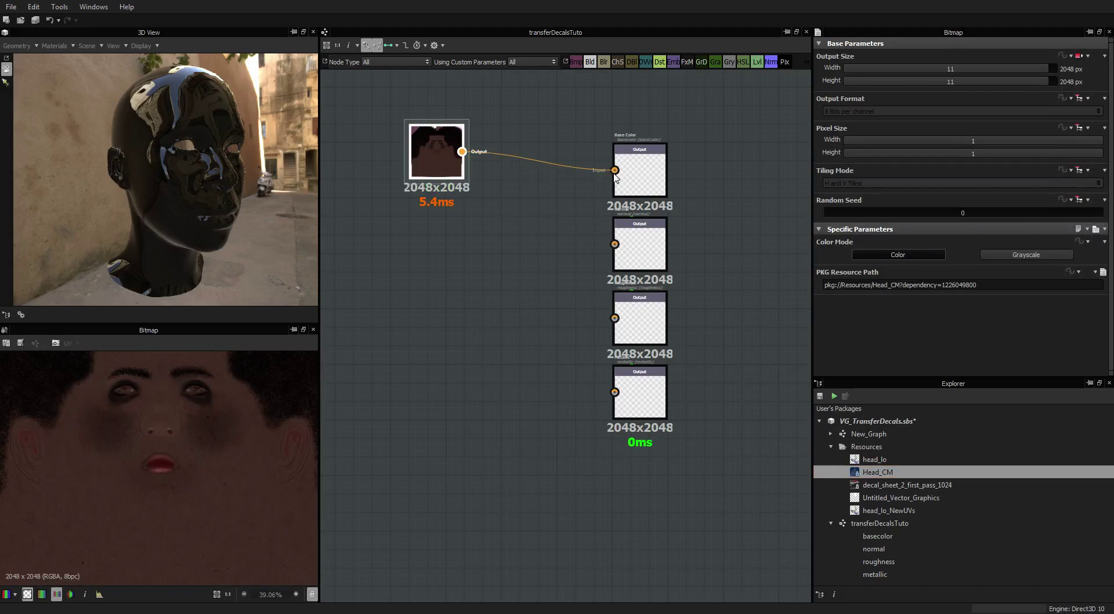
# Step: Add a Normal node below the Head_CM bitmap and connect it to the Normal output node
pyautogui.moveTo(429, 136); pyautogui.dragTo(466, 139)
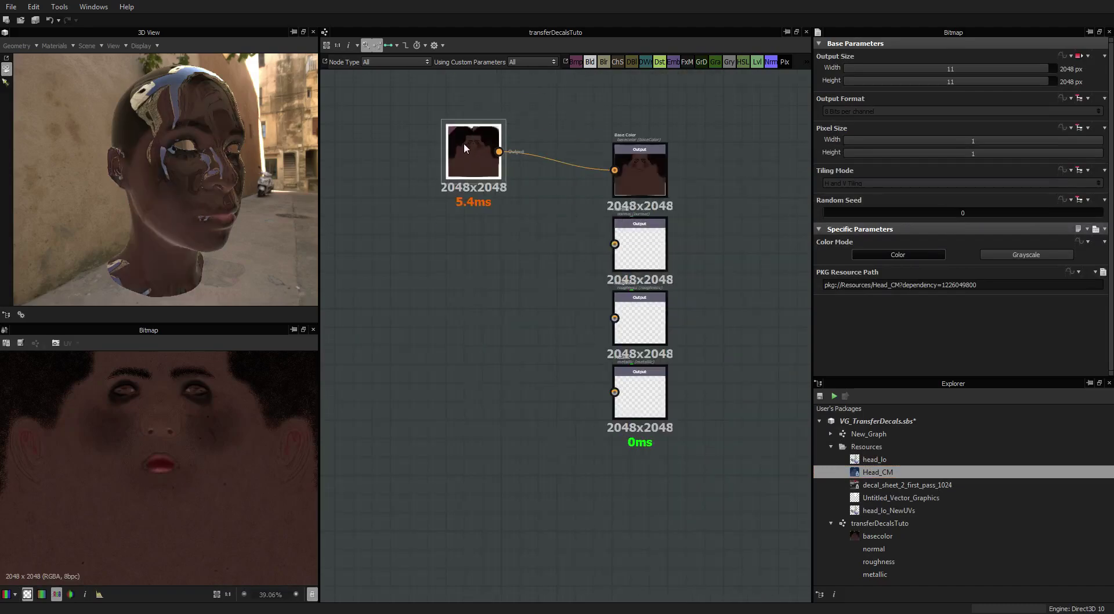
pyautogui.press('space')
pyautogui.write('norm')
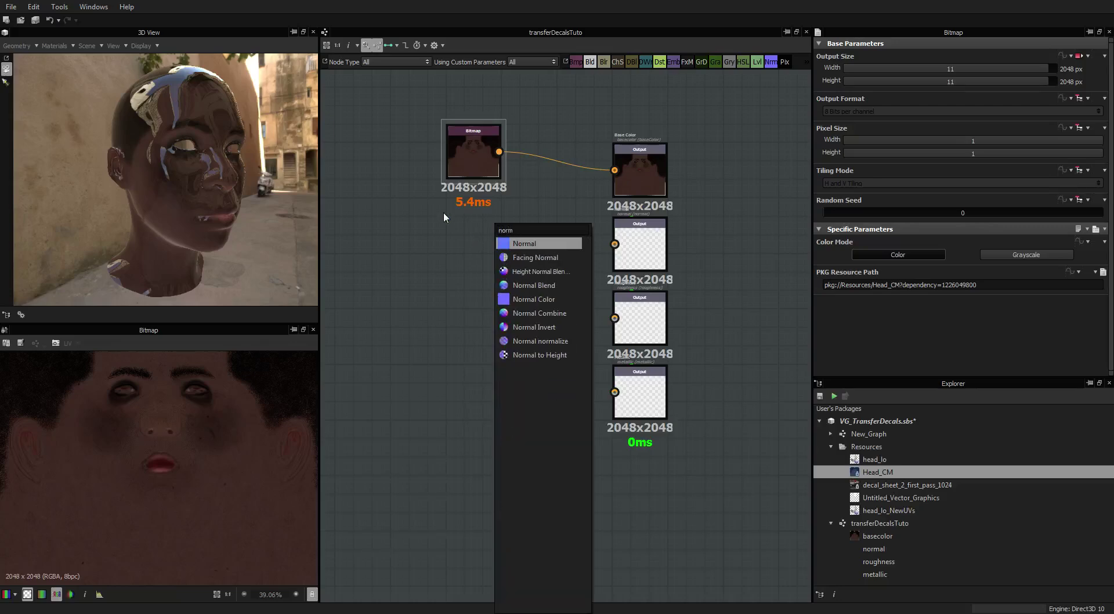
pyautogui.click(522, 243)
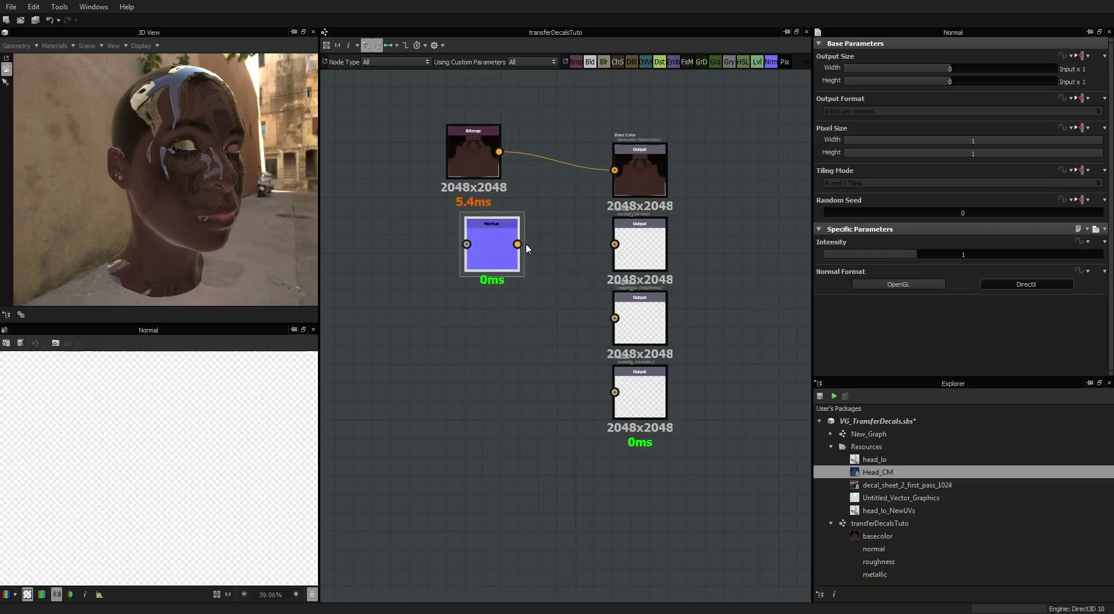
pyautogui.moveTo(518, 244); pyautogui.dragTo(615, 244)
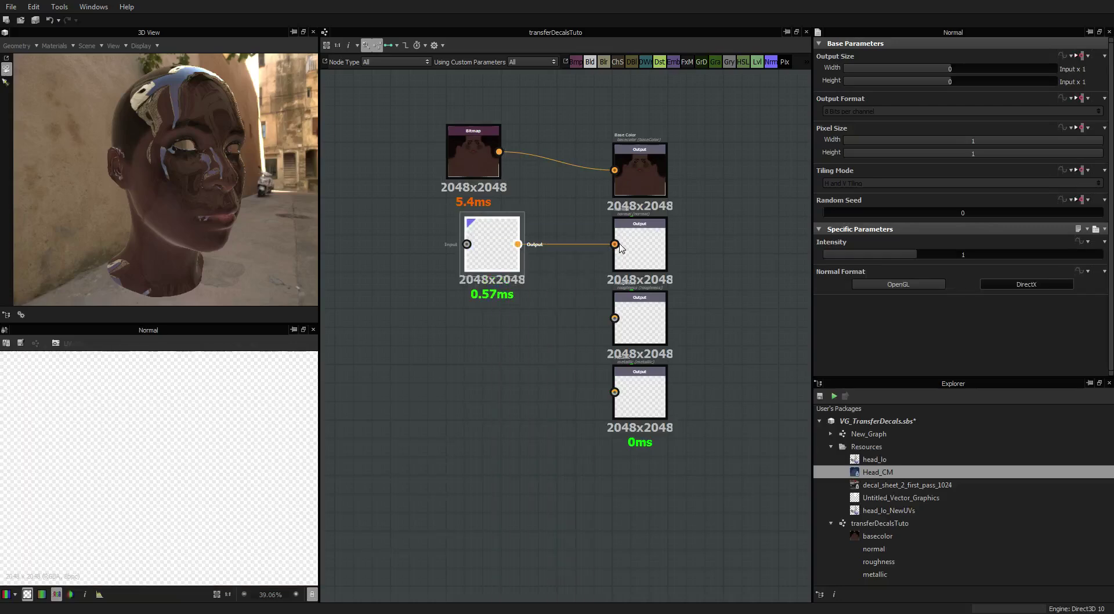
pyautogui.moveTo(502, 261); pyautogui.dragTo(502, 242)
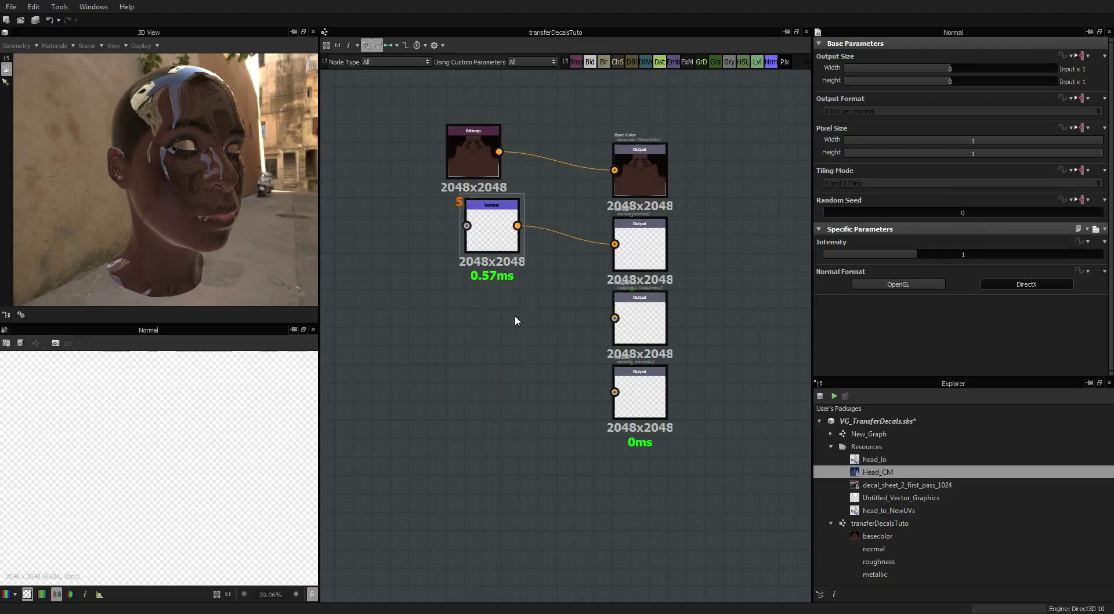
# Step: Feed the Roughness output from a new Uniform Color node with its V value set to 162
pyautogui.press('space')
pyautogui.write('unifor')
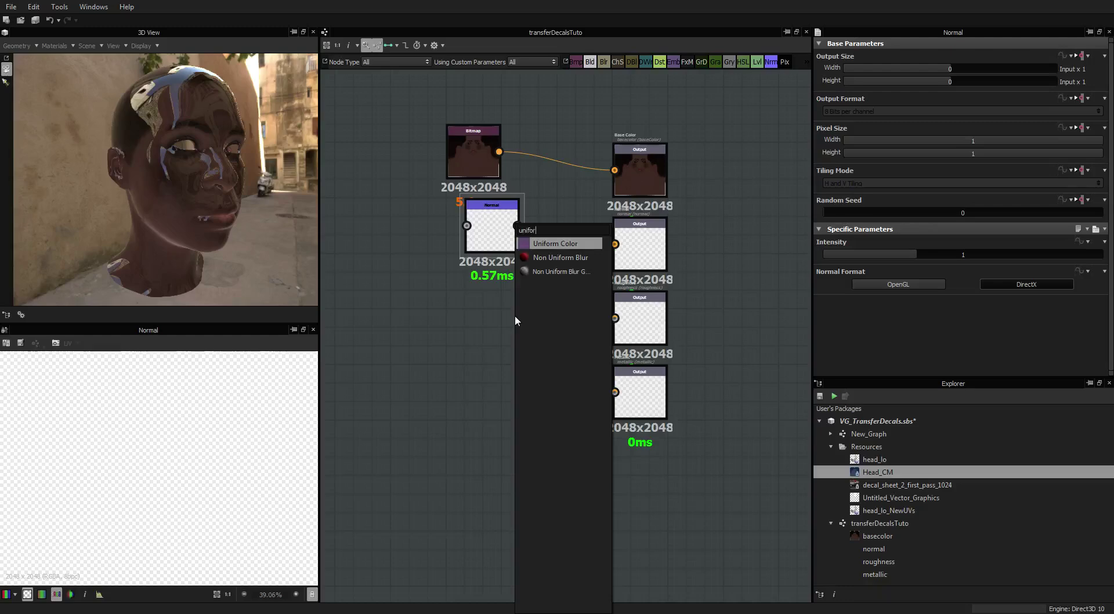
pyautogui.press('Return')
pyautogui.scroll(3, 662, 319)
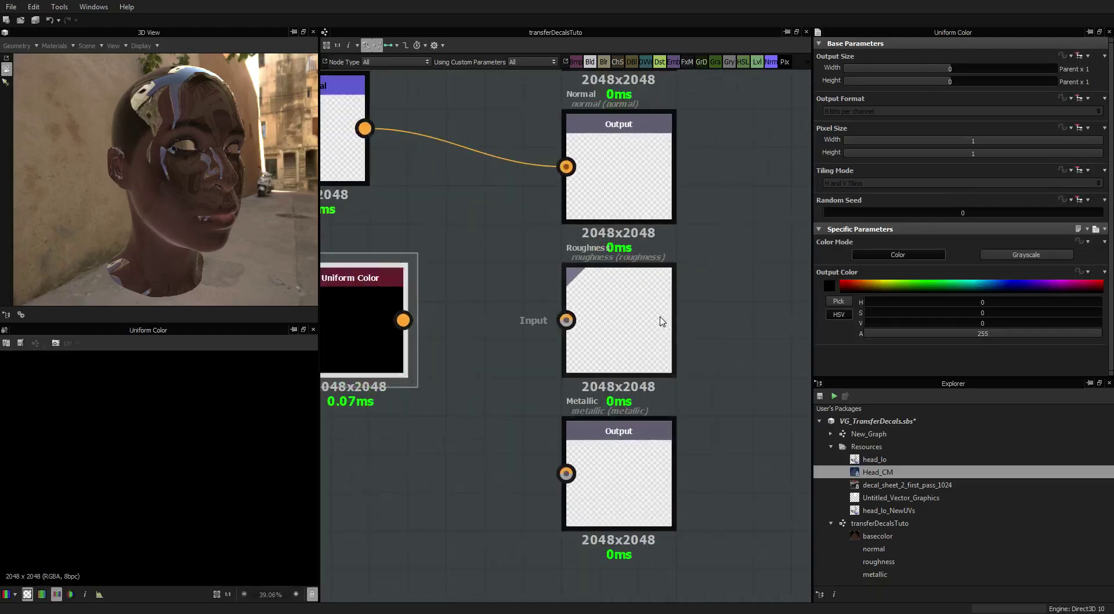
pyautogui.scroll(-2, 651, 322)
pyautogui.moveTo(507, 320); pyautogui.dragTo(602, 319)
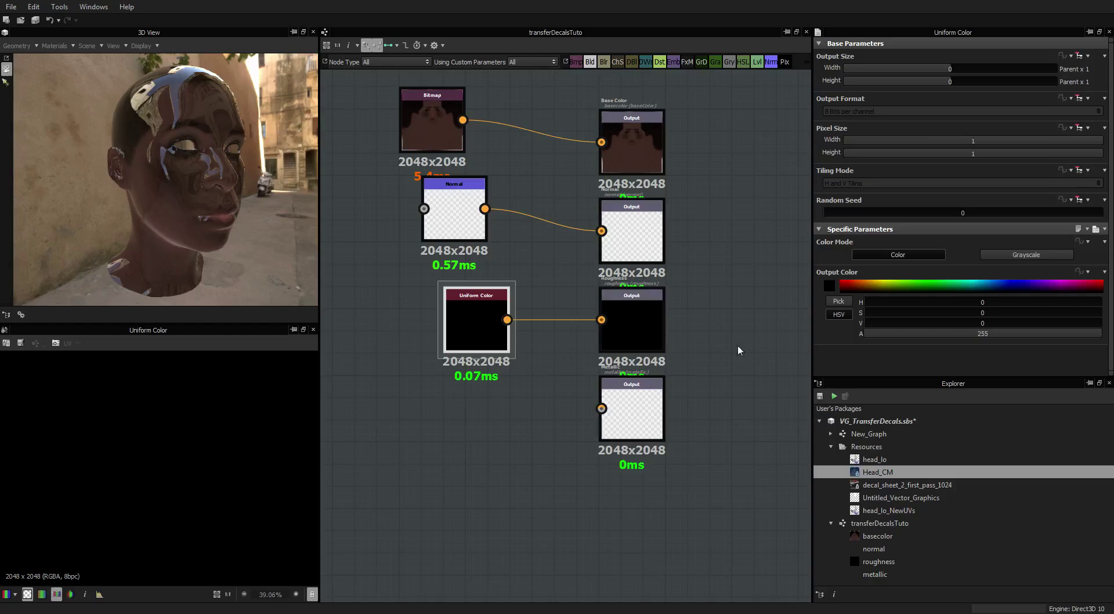
pyautogui.click(840, 316)
pyautogui.moveTo(964, 322); pyautogui.dragTo(1015, 322)
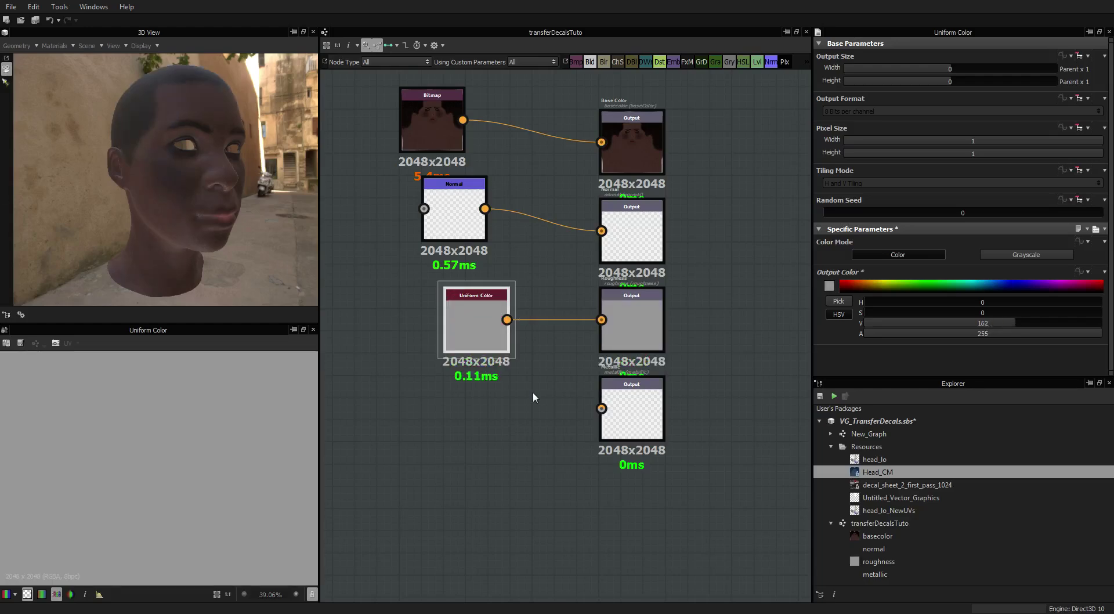
# Step: Add a second Uniform Color node, left black, and connect it to the Metallic output node
pyautogui.scroll(1, 631, 409)
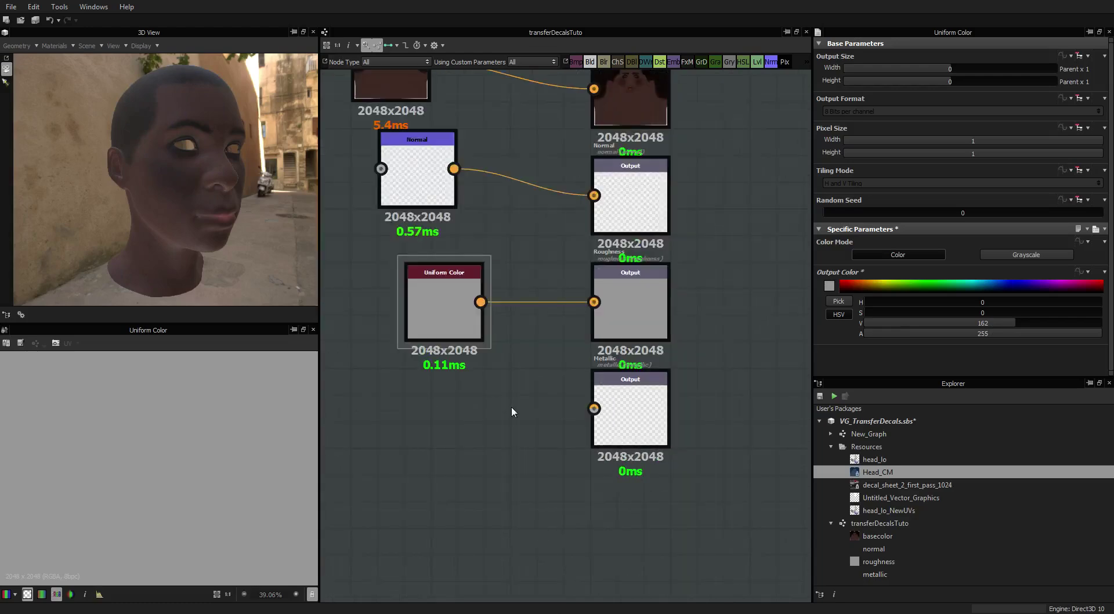
pyautogui.press('space')
pyautogui.write('uniform')
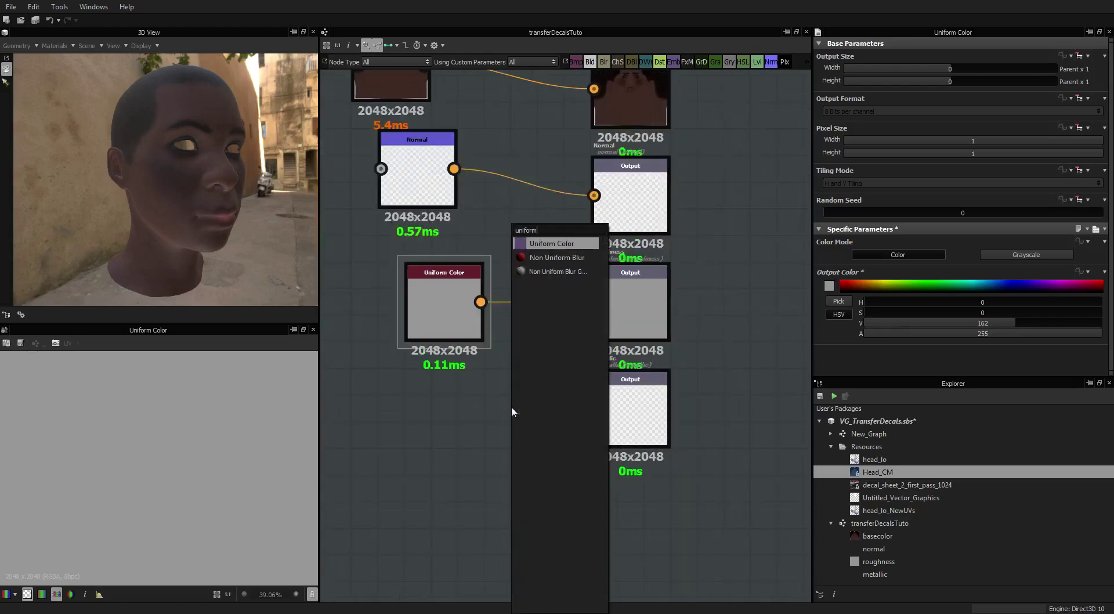
pyautogui.press('Return')
pyautogui.moveTo(561, 408); pyautogui.dragTo(607, 414)
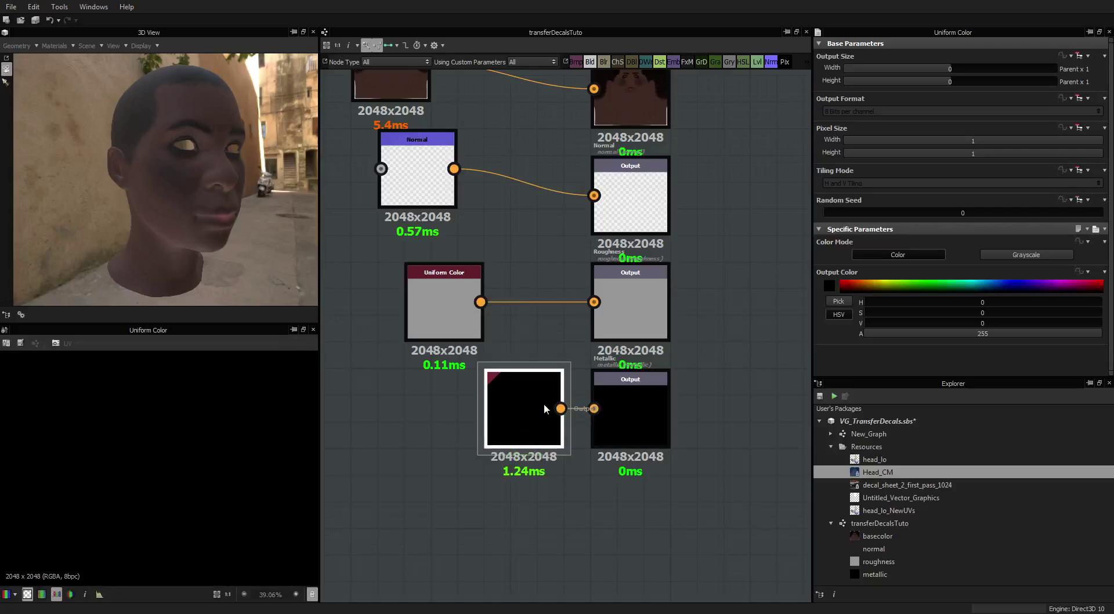
# Step: Dock the Uniform Color and Normal nodes onto the output nodes they feed
pyautogui.press('d')
pyautogui.click(426, 307)
pyautogui.press('d')
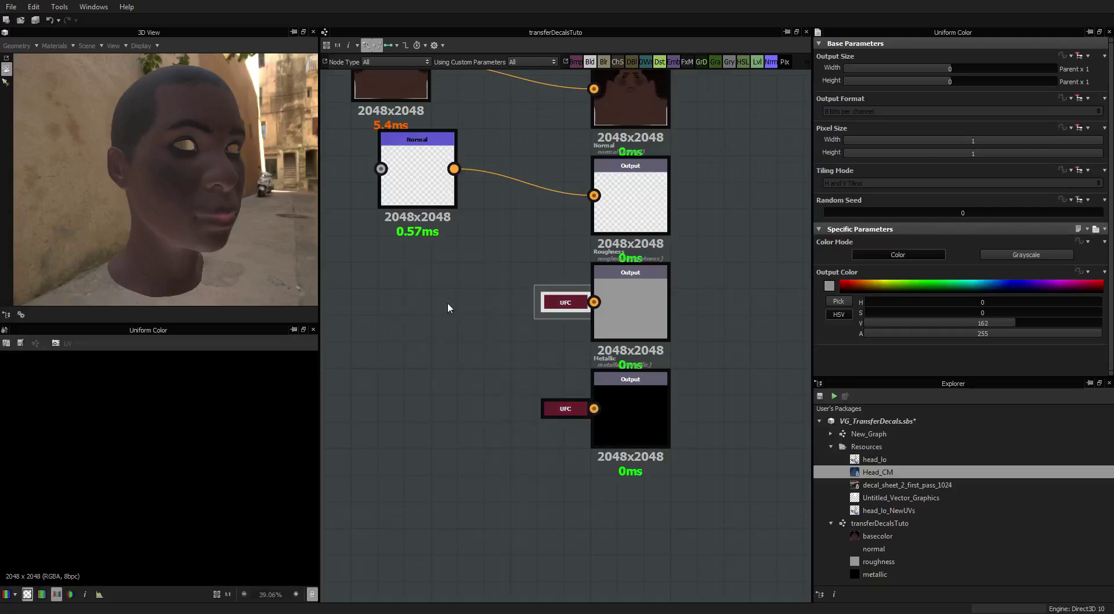
pyautogui.press('h')
# Step: Separate the Normal, Roughness and Metallic outputs with their docked nodes from the Head_CM and Base Color pair
pyautogui.moveTo(658, 233); pyautogui.dragTo(753, 335)
pyautogui.moveTo(511, 298); pyautogui.dragTo(675, 508, button='middle')
pyautogui.scroll(5, 658, 418)
pyautogui.moveTo(650, 468); pyautogui.dragTo(585, 343, button='middle')
pyautogui.scroll(-2, 642, 366)
pyautogui.moveTo(627, 225)
pyautogui.mouseDown()
pyautogui.moveTo(649, 231)
pyautogui.moveTo(621, 227)
pyautogui.mouseUp()
pyautogui.moveTo(399, 209); pyautogui.dragTo(352, 163)
pyautogui.scroll(-2, 461, 272)
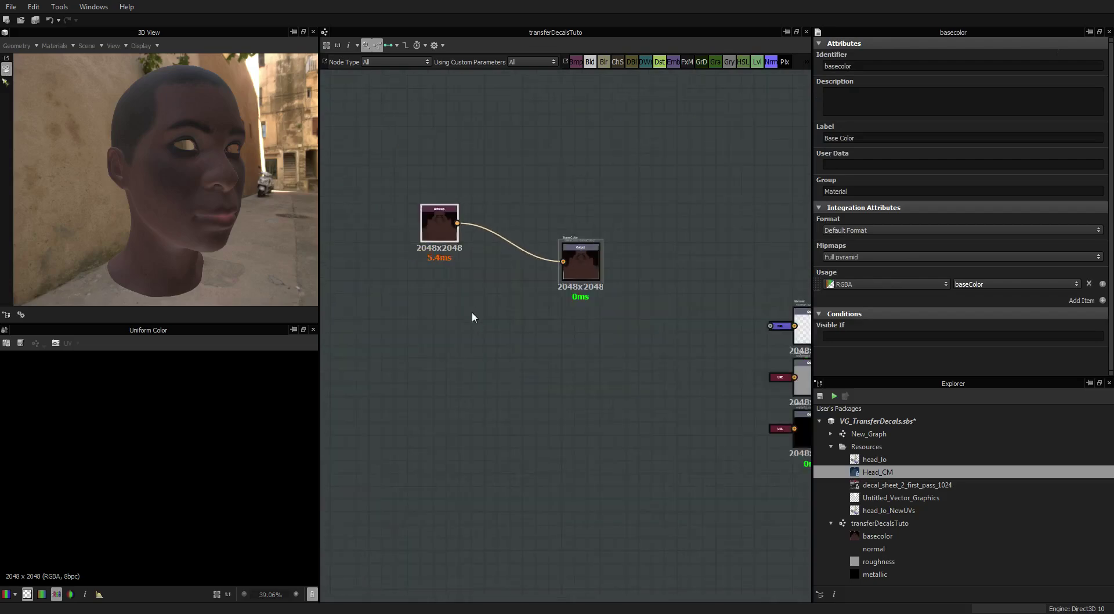
# Step: Place the decal_sheet_2_first_pass_1024 bitmap in the graph, below and to the side of the Head_CM bitmap
pyautogui.moveTo(495, 365); pyautogui.dragTo(532, 342, button='middle')
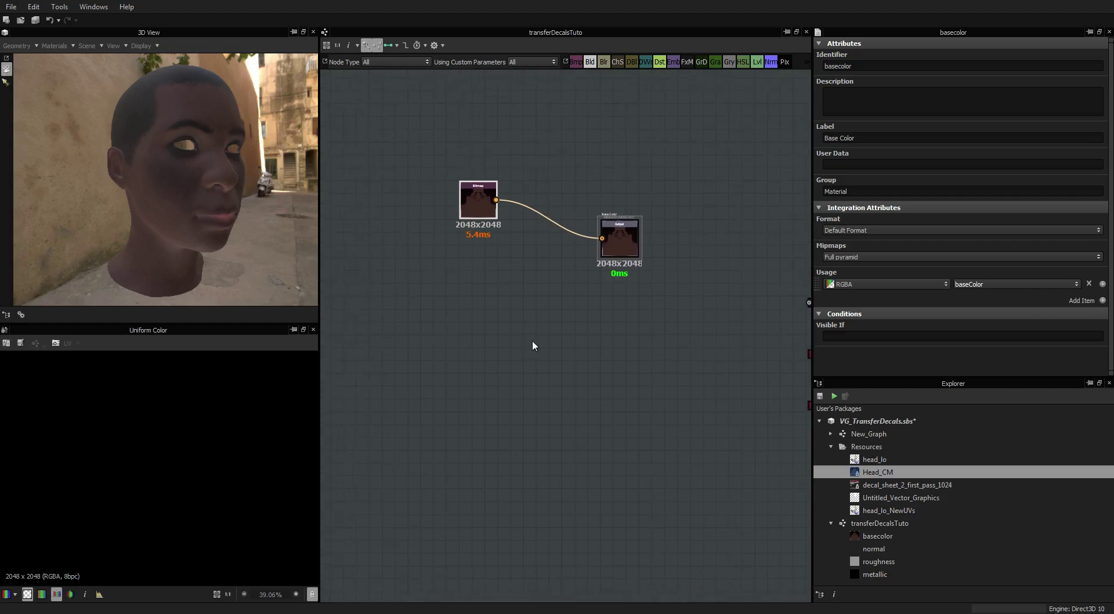
pyautogui.moveTo(536, 282); pyautogui.dragTo(571, 285, button='middle')
pyautogui.scroll(3, 545, 303)
pyautogui.scroll(-3, 545, 304)
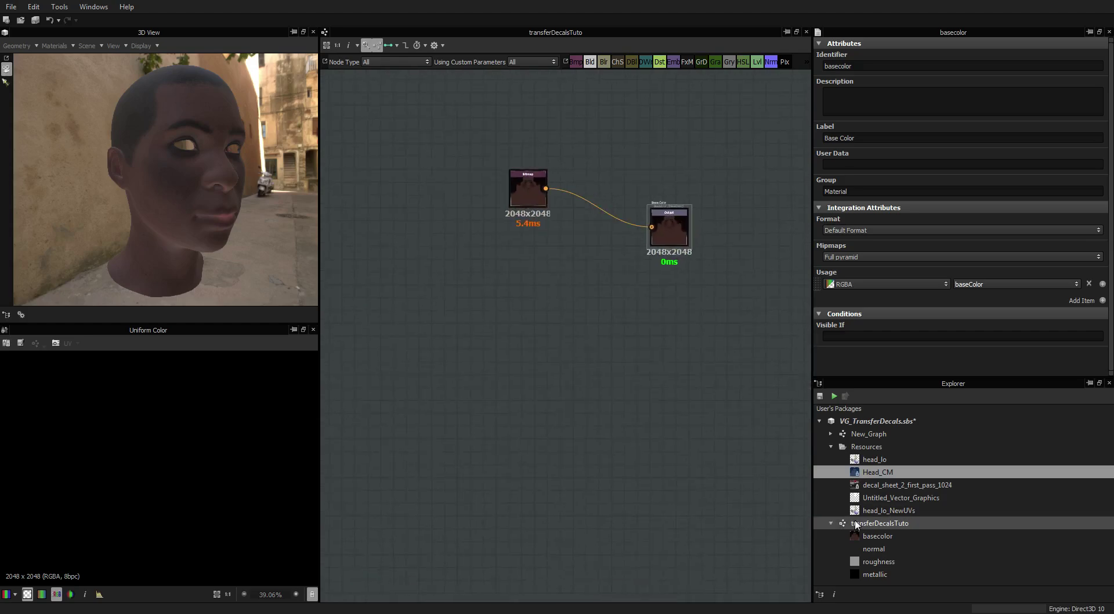
pyautogui.moveTo(914, 486); pyautogui.dragTo(504, 330)
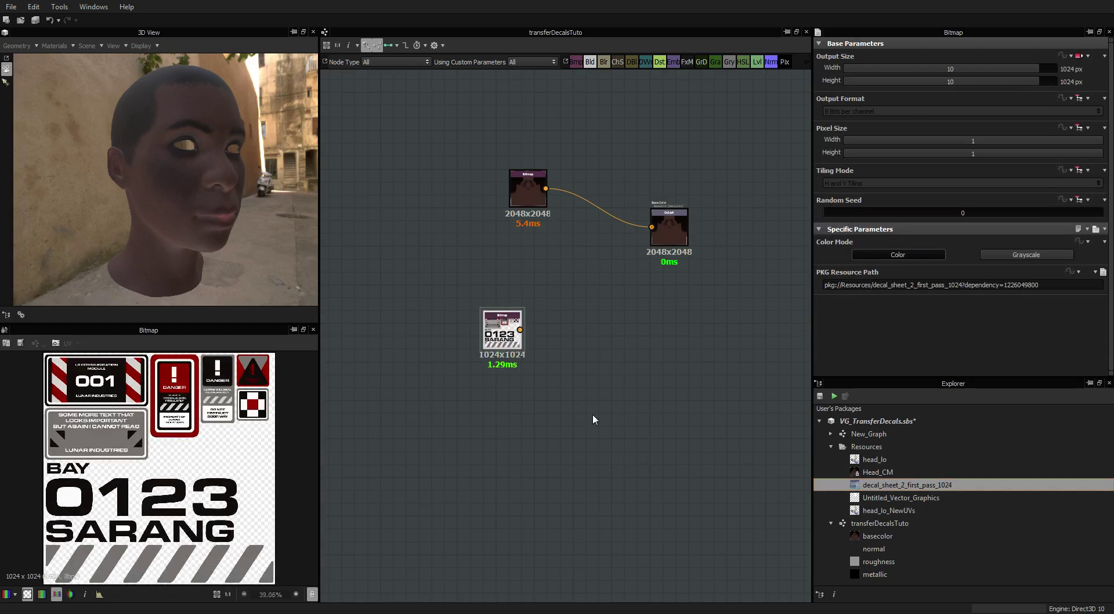
pyautogui.moveTo(505, 338); pyautogui.dragTo(368, 347)
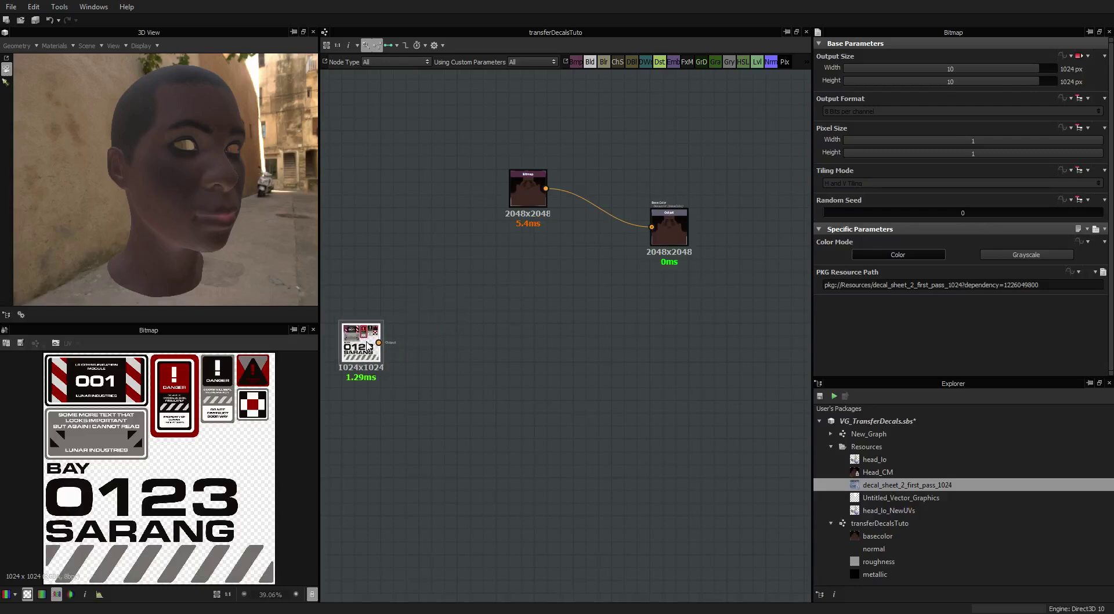
pyautogui.moveTo(224, 127); pyautogui.dragTo(174, 133)
pyautogui.moveTo(434, 353); pyautogui.dragTo(389, 340, button='middle')
pyautogui.moveTo(390, 340); pyautogui.dragTo(404, 312)
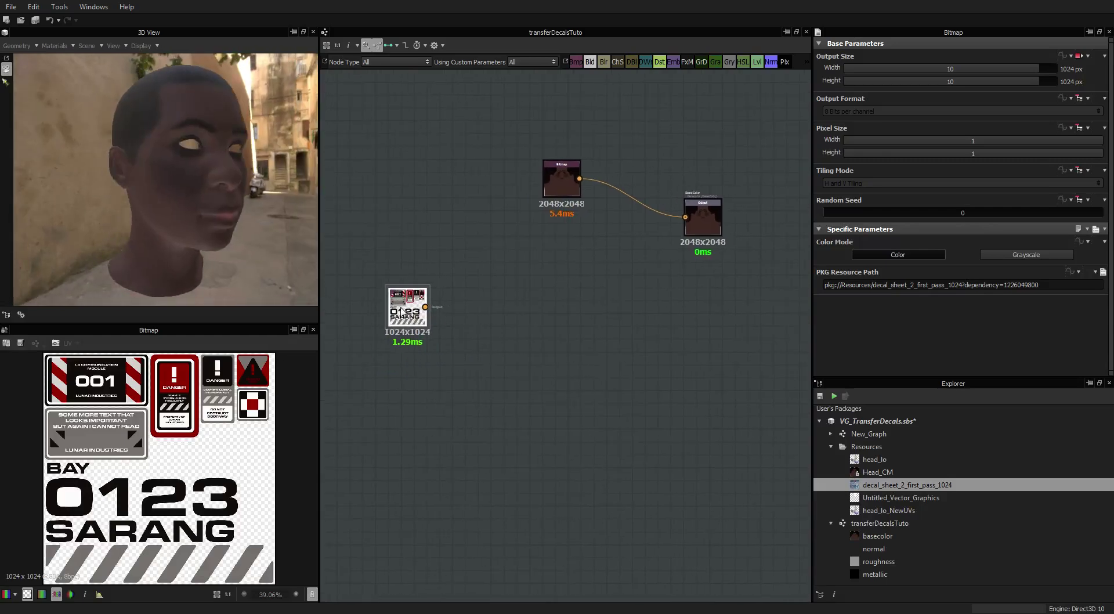
# Step: Add an SVG node from a new resource named decalMask, sized 2048 by 2048 px
pyautogui.rightClick(404, 386)
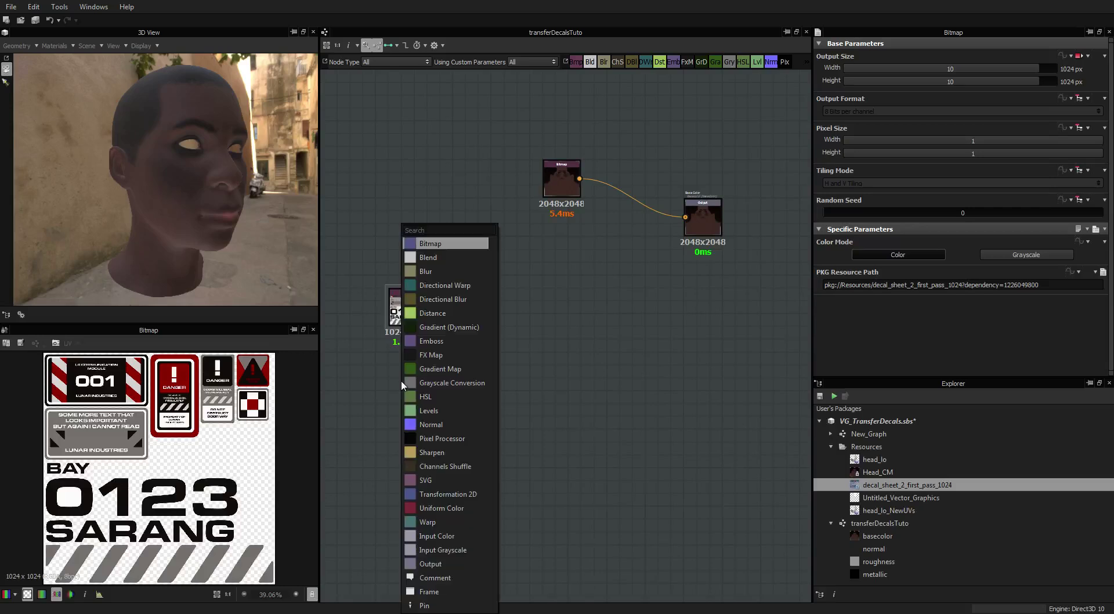
pyautogui.click(579, 332)
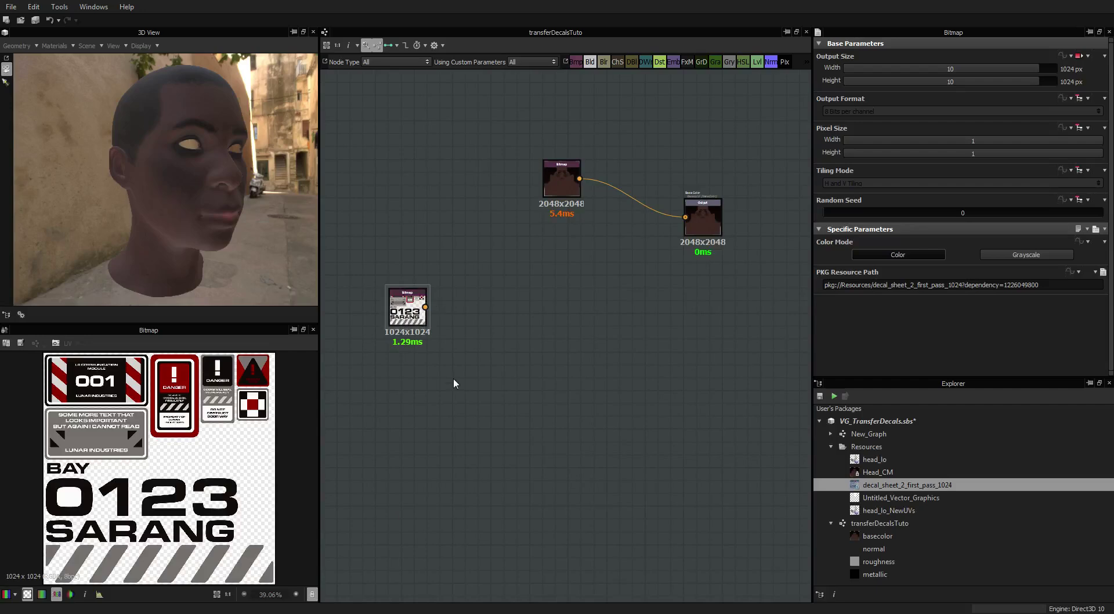
pyautogui.press('space')
pyautogui.write('svg')
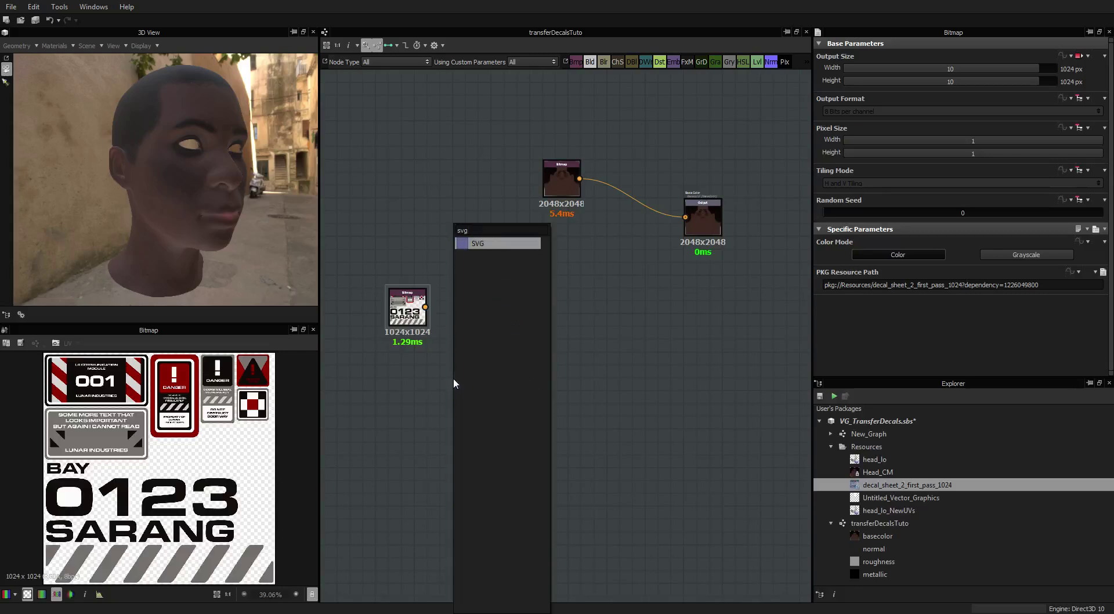
pyautogui.press('Return')
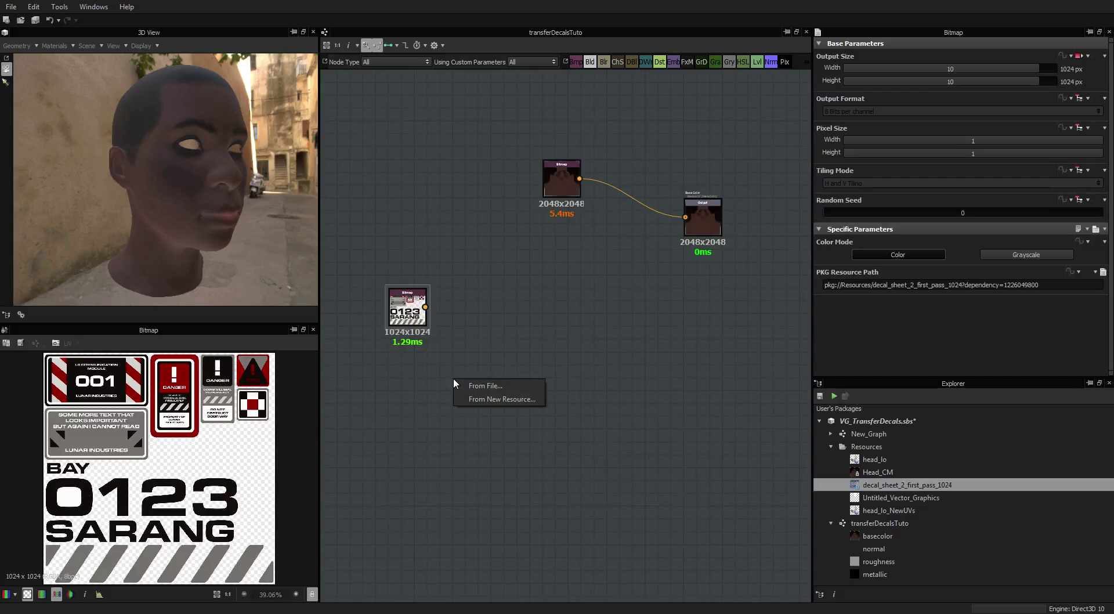
pyautogui.click(497, 400)
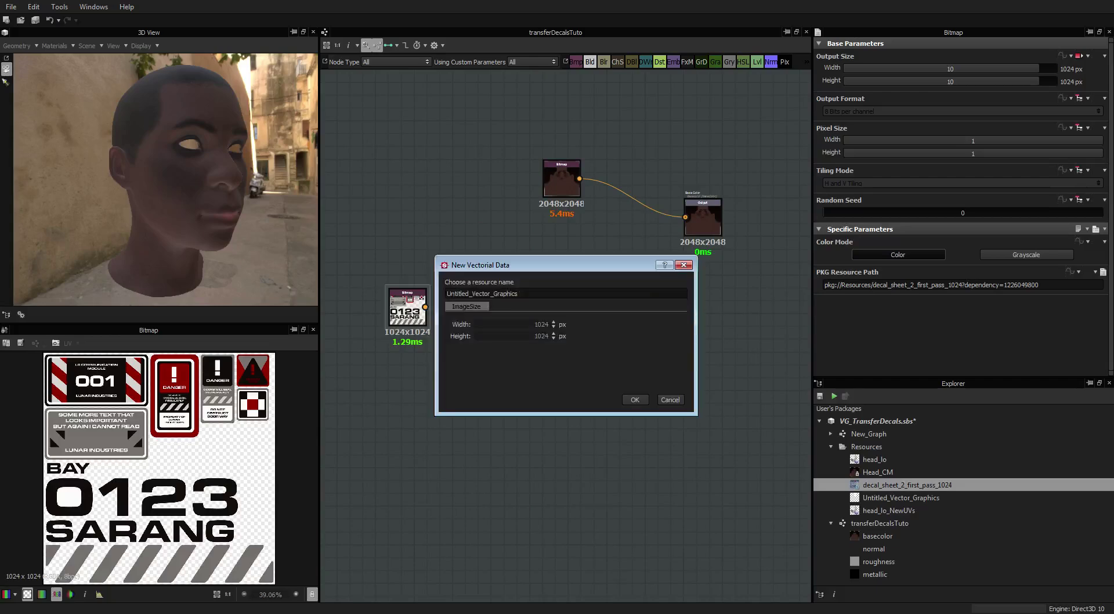
pyautogui.press('BackSpace')
pyautogui.press('BackSpace')
pyautogui.press('BackSpace')
pyautogui.press('BackSpace')
pyautogui.press('BackSpace')
pyautogui.press('BackSpace')
pyautogui.press('BackSpace')
pyautogui.press('BackSpace')
pyautogui.press('BackSpace')
pyautogui.press('BackSpace')
pyautogui.press('BackSpace')
pyautogui.press('BackSpace')
pyautogui.press('BackSpace')
pyautogui.press('BackSpace')
pyautogui.press('BackSpace')
pyautogui.press('Tab')
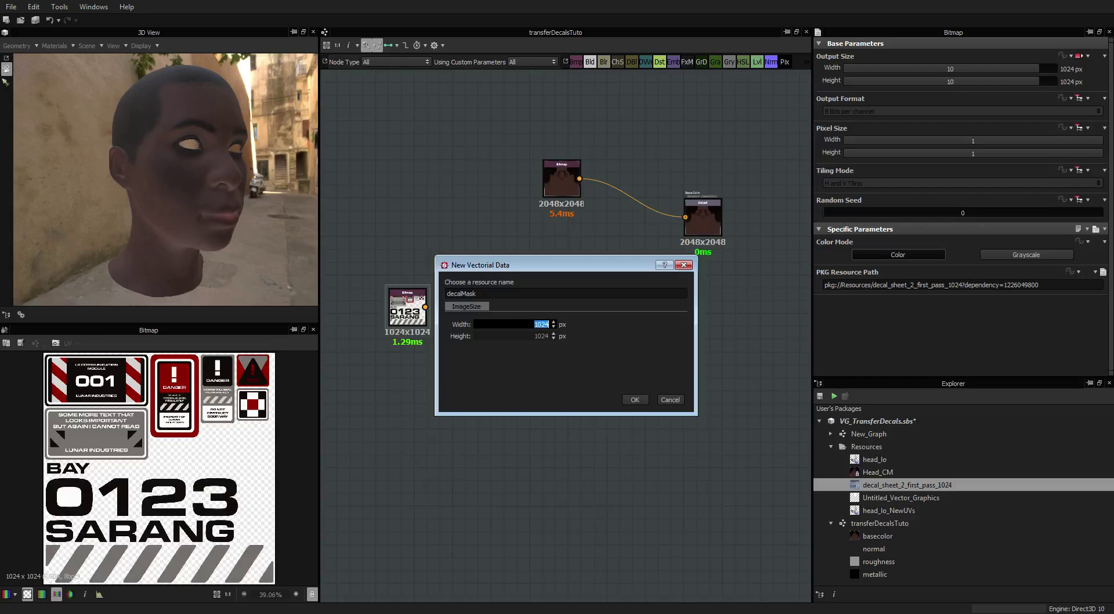
pyautogui.write('2048')
pyautogui.press('Tab')
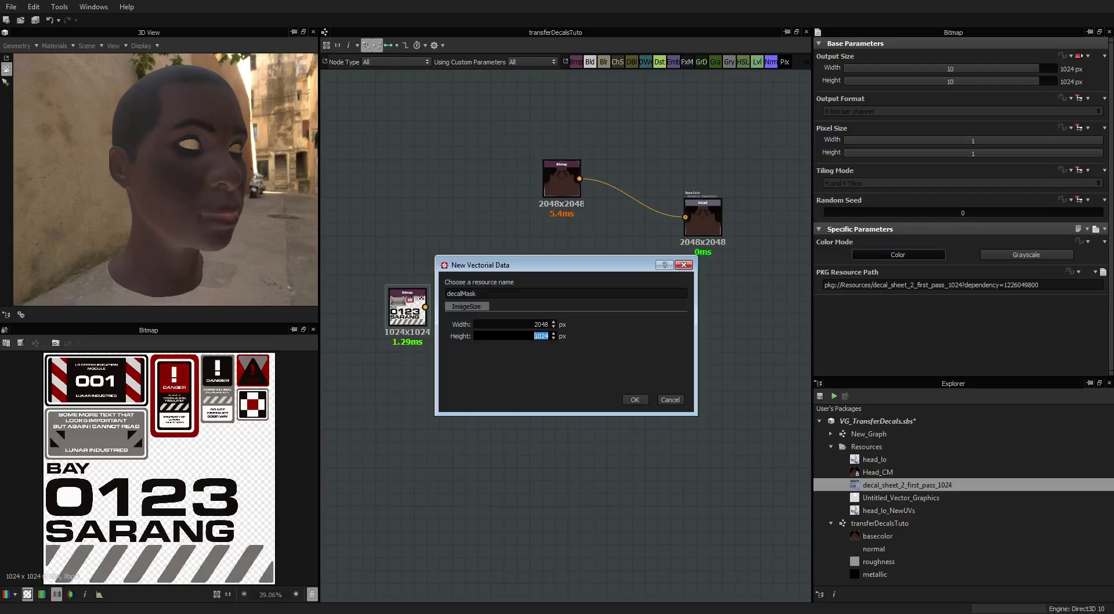
pyautogui.write('2048')
pyautogui.press('Return')
# Step: Position the decalMask SVG node below the decal sheet bitmap and set its color mode to Grayscale
pyautogui.moveTo(453, 392); pyautogui.dragTo(425, 378)
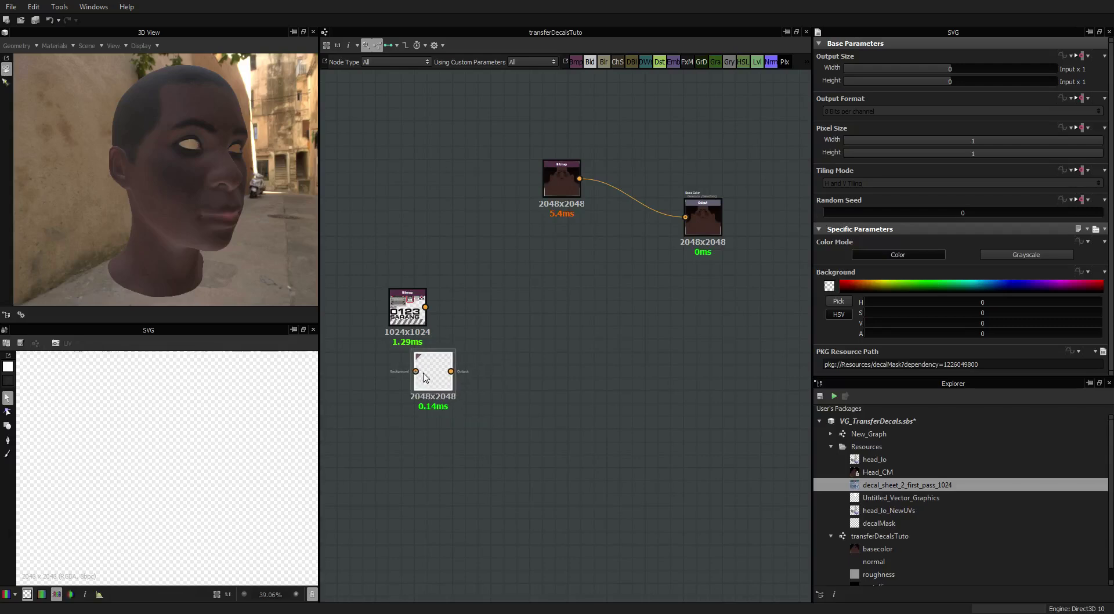
pyautogui.click(1020, 254)
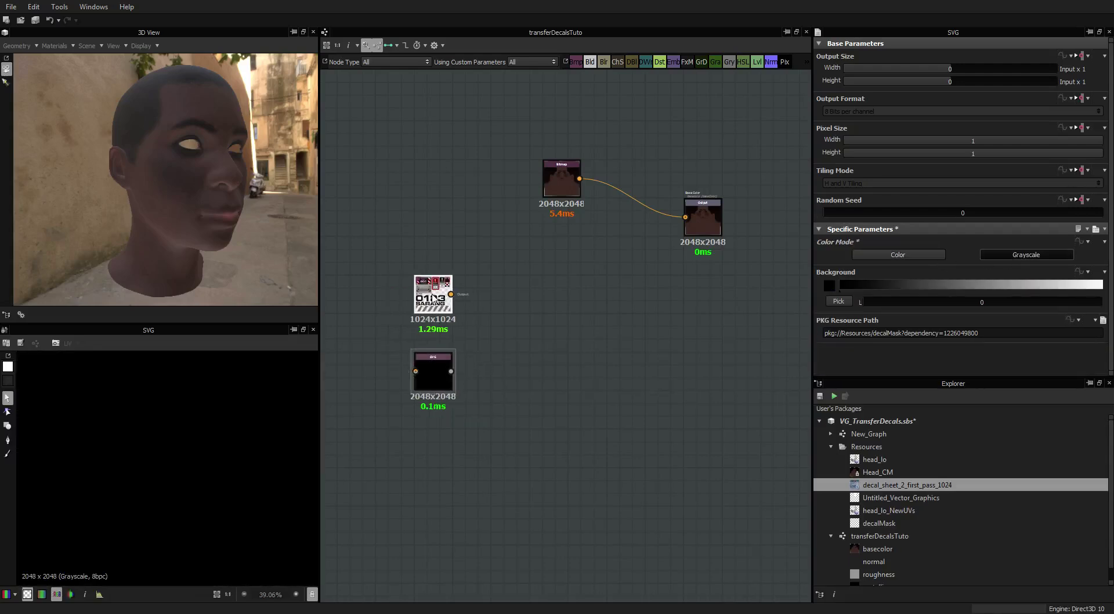
# Step: Add a Blend node beside the decal sheet bitmap and the decalMask node
pyautogui.scroll(3, 426, 303)
pyautogui.scroll(-2, 436, 299)
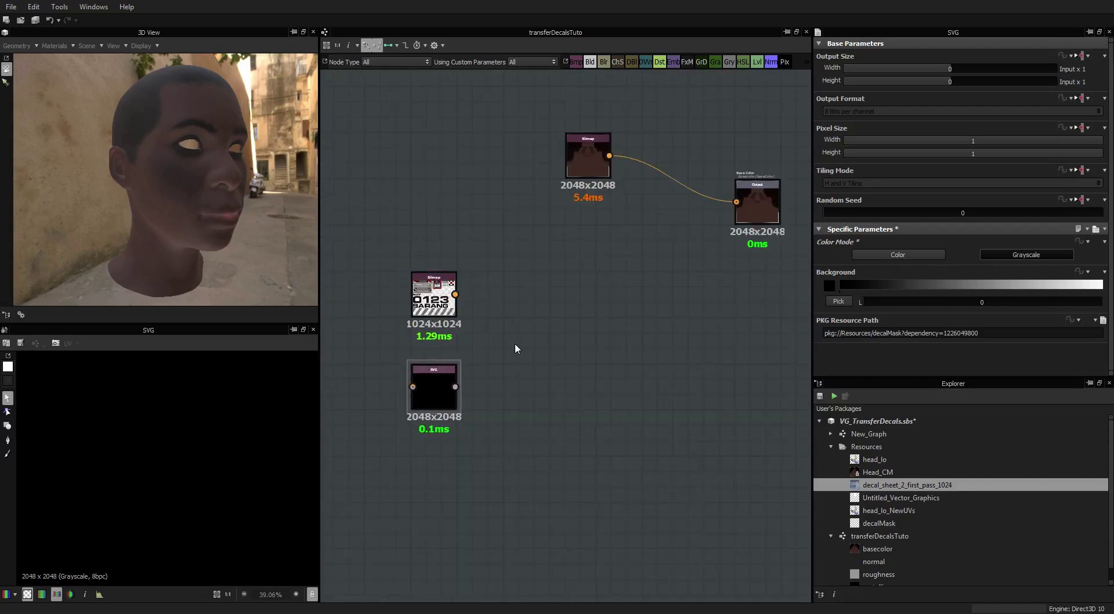
pyautogui.press('space')
pyautogui.write('blend')
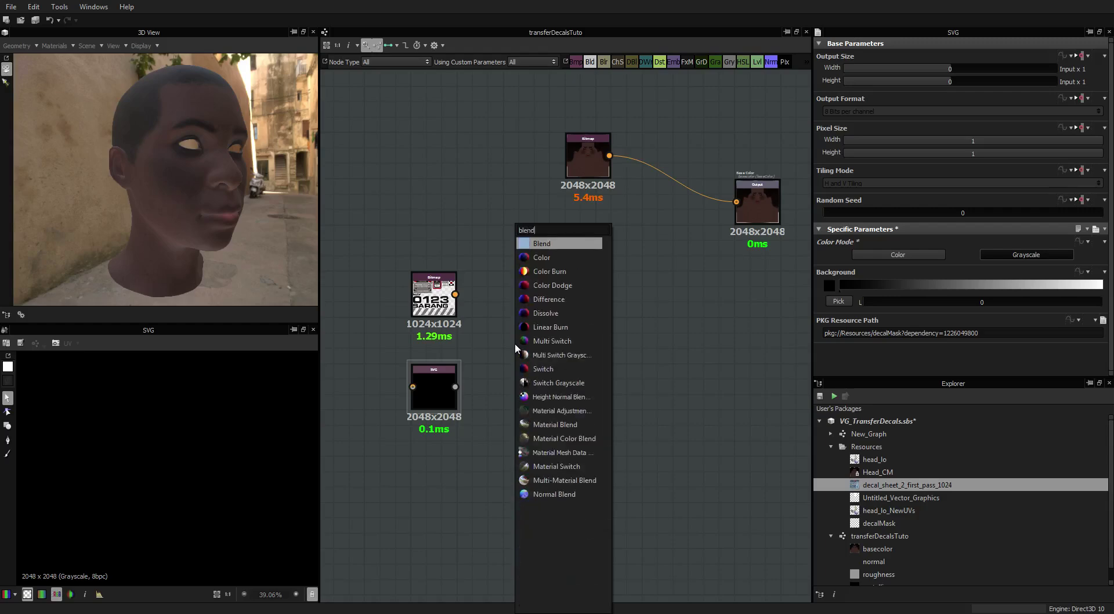
pyautogui.press('Return')
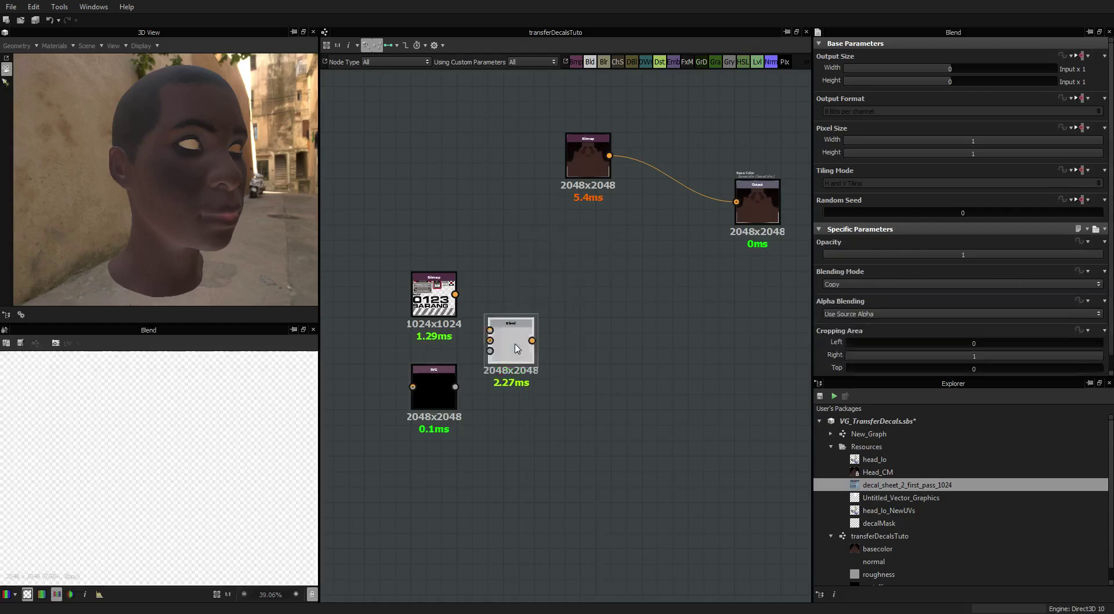
pyautogui.moveTo(455, 294); pyautogui.dragTo(490, 331)
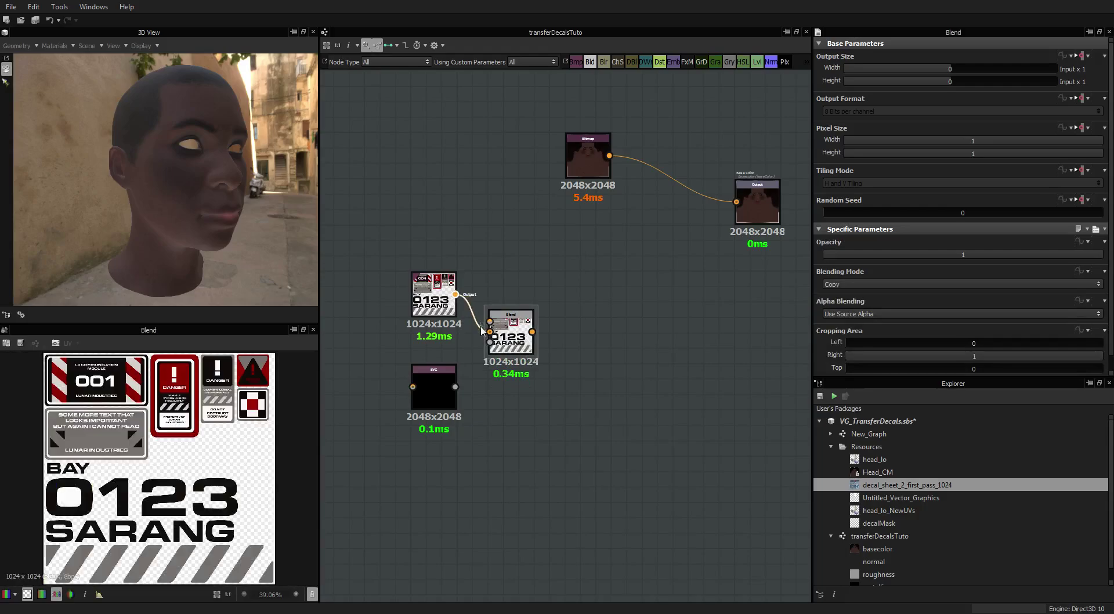
pyautogui.click(461, 294)
pyautogui.press('Delete')
# Step: Connect the decal sheet to the Blend node's foreground input and decalMask to its opacity input
pyautogui.moveTo(468, 306)
pyautogui.mouseDown()
pyautogui.moveTo(488, 322)
pyautogui.moveTo(539, 299)
pyautogui.mouseUp()
pyautogui.moveTo(455, 386)
pyautogui.mouseDown()
pyautogui.moveTo(497, 320)
pyautogui.moveTo(520, 312)
pyautogui.moveTo(539, 328)
pyautogui.mouseUp()
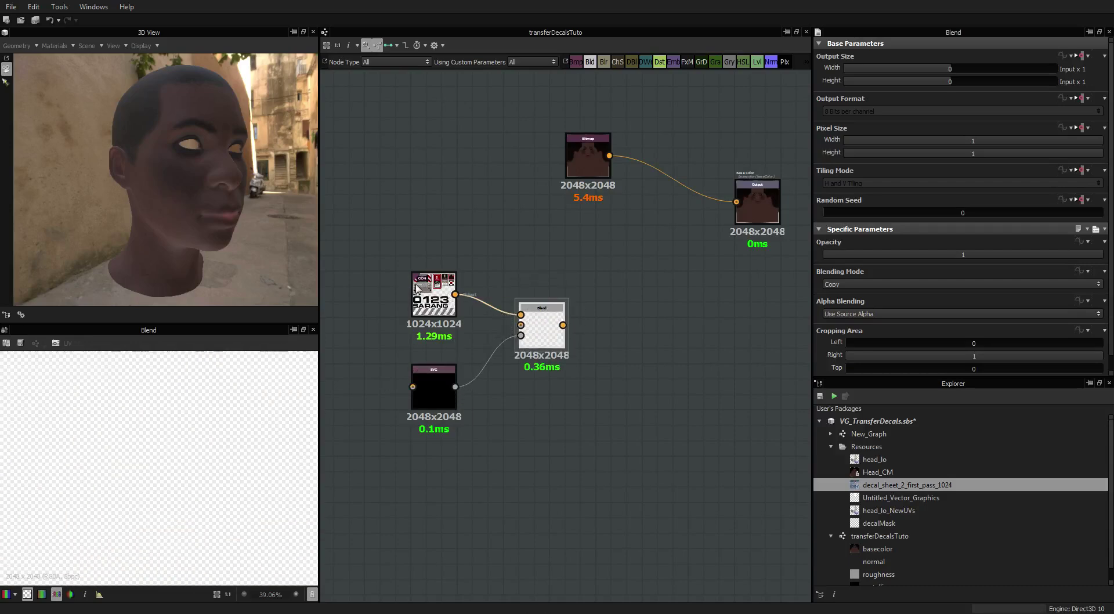
# Step: Draw a rectangle in the decalMask SVG covering the red DANGER decal, using the decal sheet as the 2D view reference
pyautogui.click(434, 293)
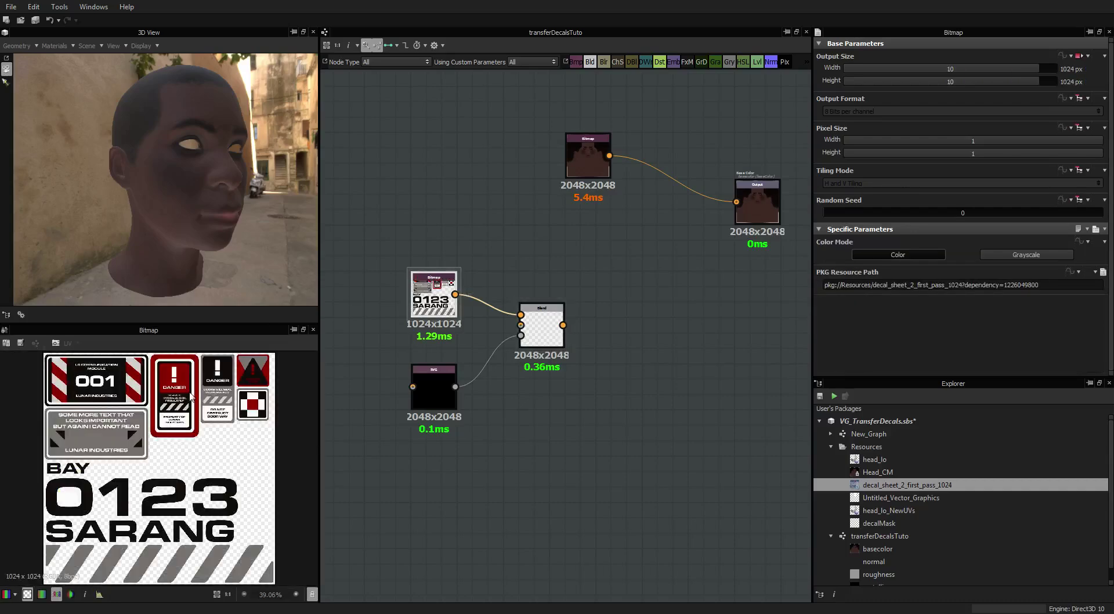
pyautogui.click(432, 384)
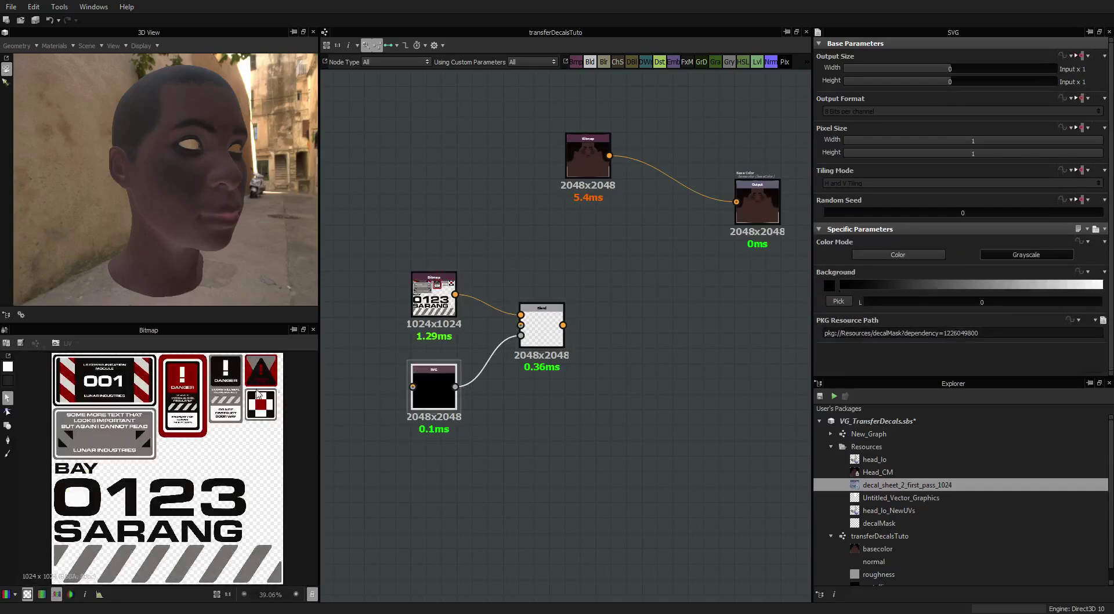
pyautogui.click(6, 425)
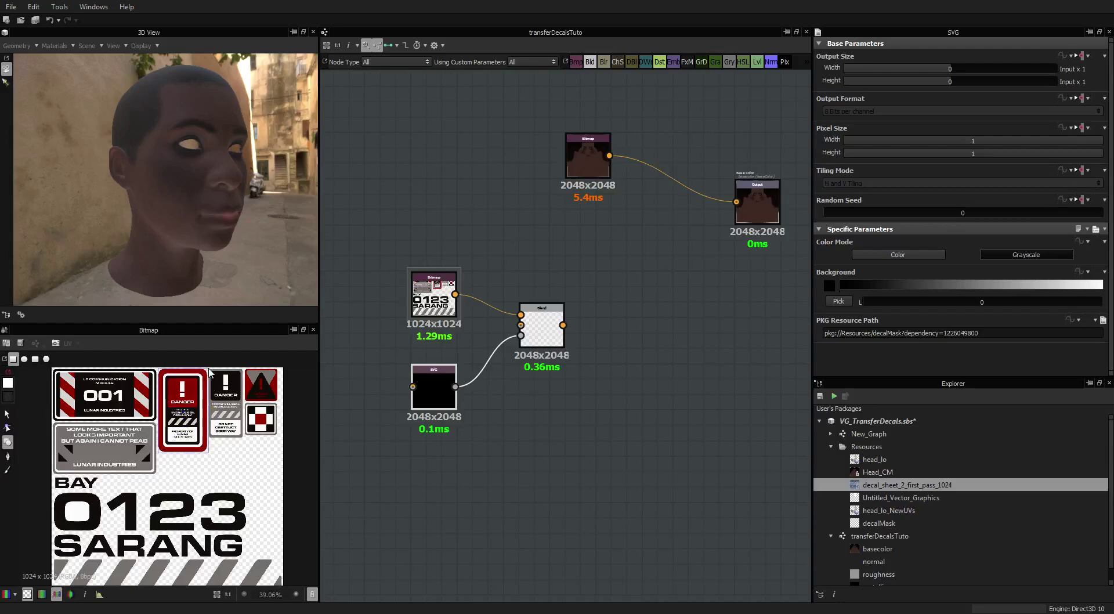
pyautogui.moveTo(208, 369); pyautogui.dragTo(209, 368)
pyautogui.scroll(3, 205, 405)
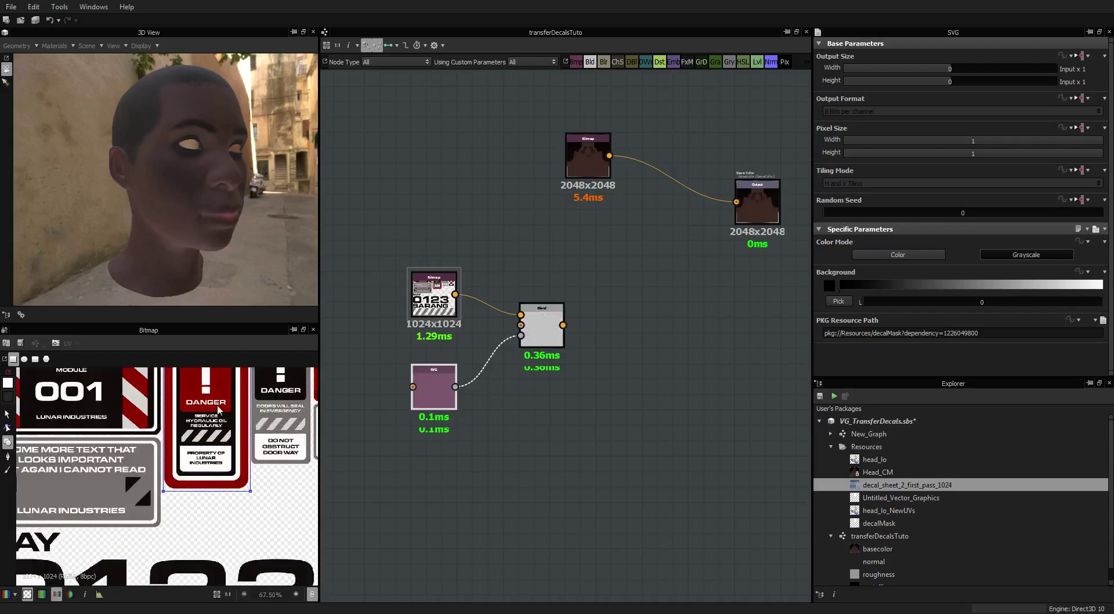
pyautogui.moveTo(223, 469); pyautogui.dragTo(187, 493, button='middle')
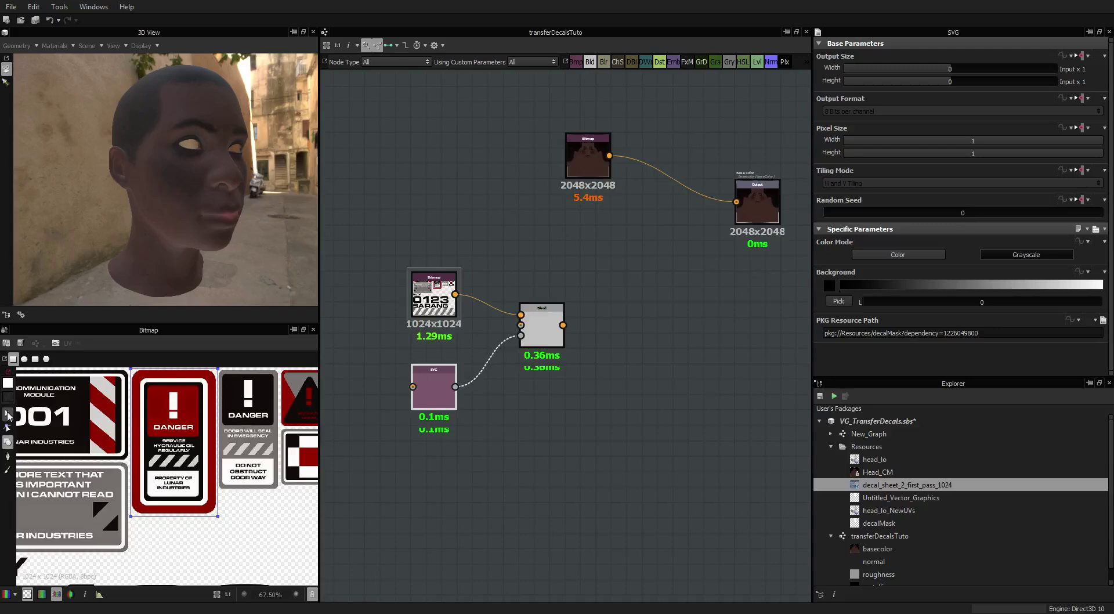
# Step: Adjust the mask rectangle's left and right edges to fit closely around the red DANGER decal
pyautogui.click(8, 416)
pyautogui.moveTo(218, 425); pyautogui.dragTo(218, 426)
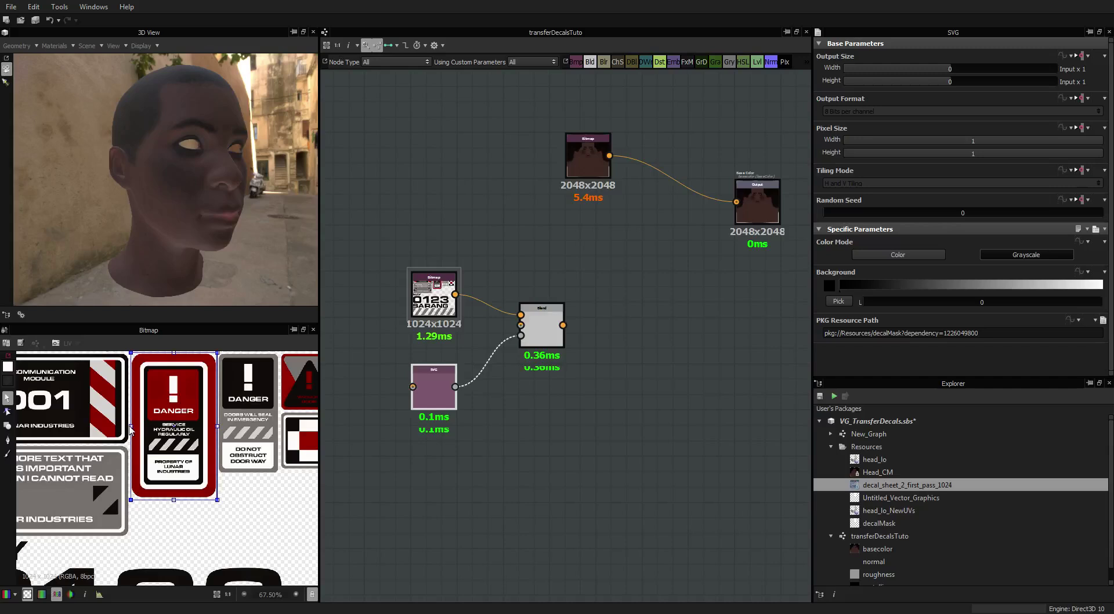
pyautogui.moveTo(132, 430); pyautogui.dragTo(130, 426)
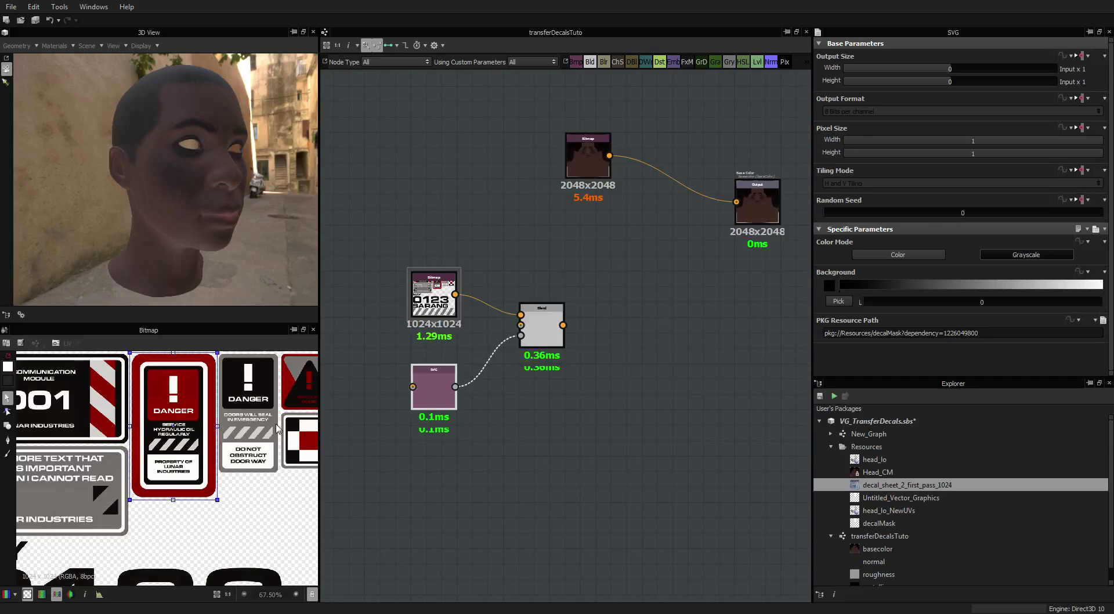
# Step: Display the Blend node's masked decal and fit the whole image in the 2D view
pyautogui.doubleClick(534, 319)
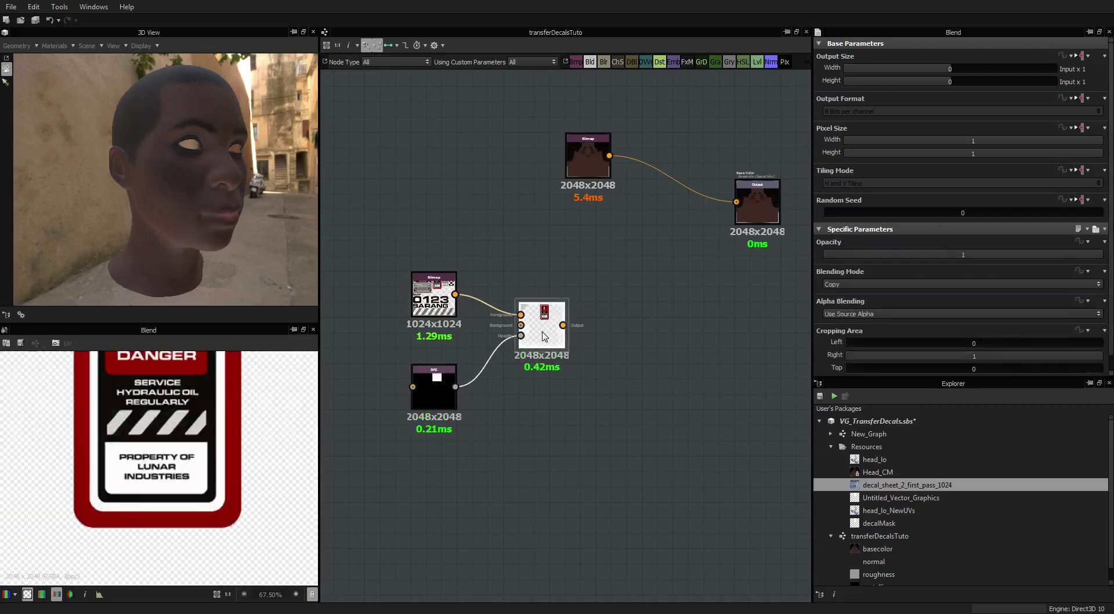
pyautogui.moveTo(608, 304); pyautogui.dragTo(599, 356, button='middle')
pyautogui.scroll(5, 565, 379)
pyautogui.scroll(-4, 530, 373)
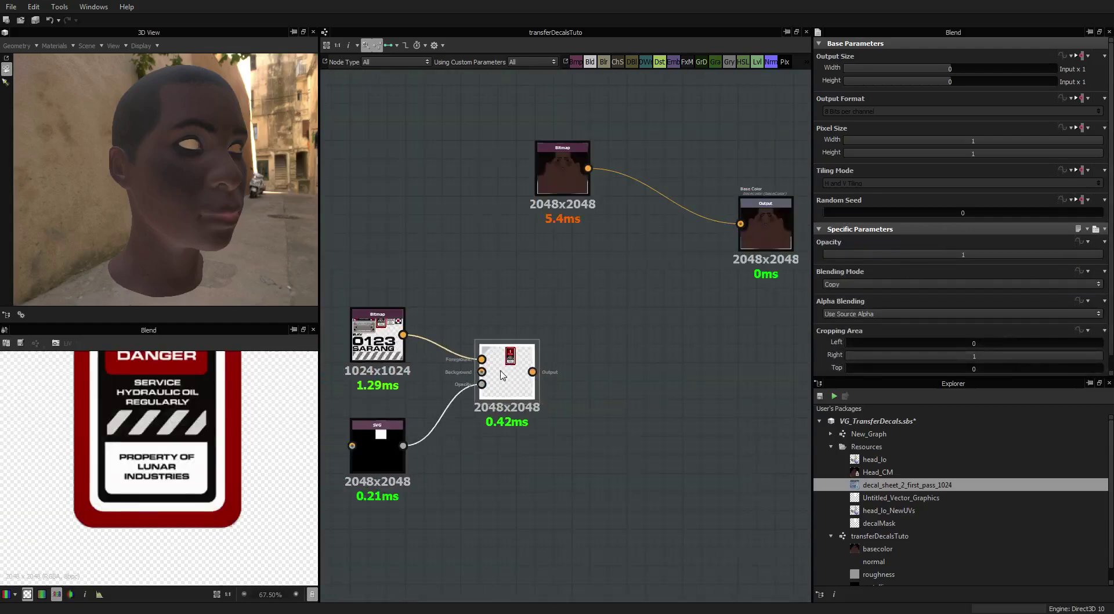
pyautogui.scroll(1, 512, 364)
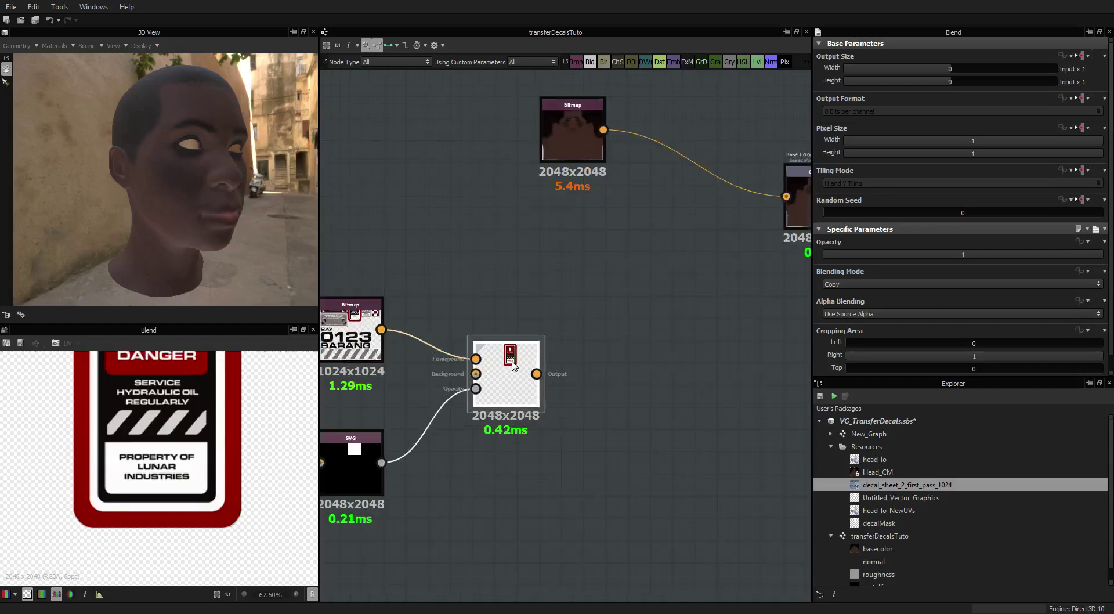
pyautogui.click(216, 594)
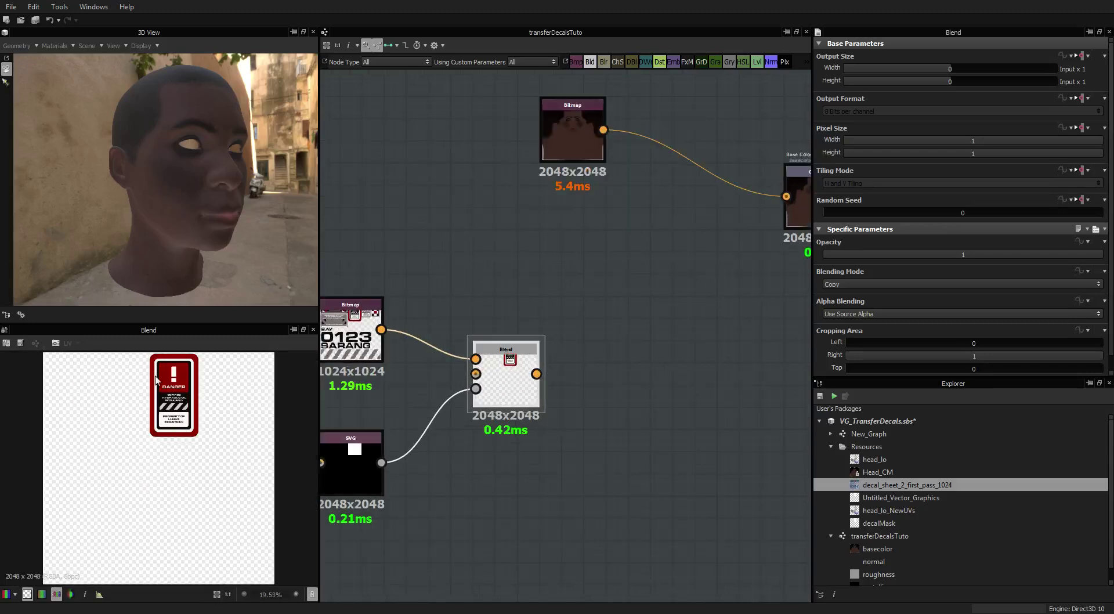
# Step: Place the head bitmap above the decal Blend node and add a Transformation 2D node to that Blend's output
pyautogui.moveTo(648, 294); pyautogui.dragTo(572, 296, button='middle')
pyautogui.scroll(-2, 565, 291)
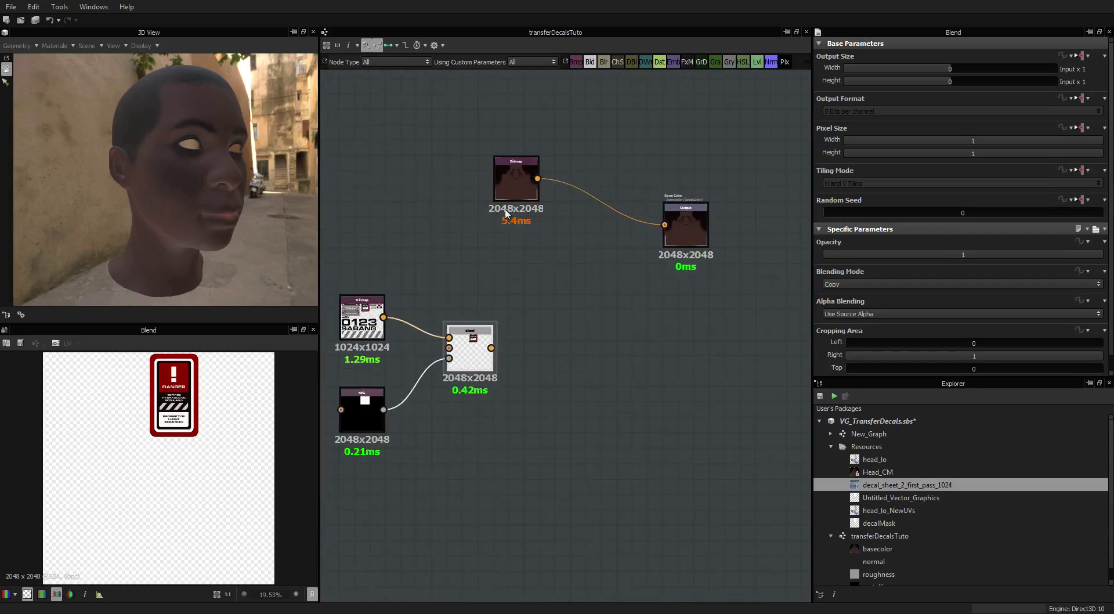
pyautogui.moveTo(520, 170); pyautogui.dragTo(474, 185)
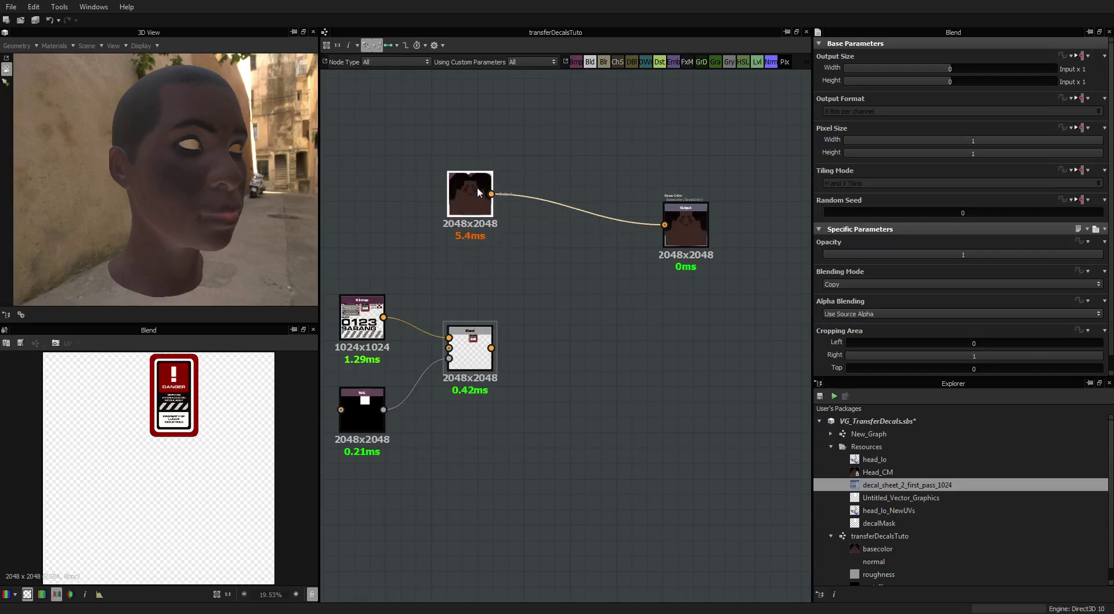
pyautogui.click(481, 356)
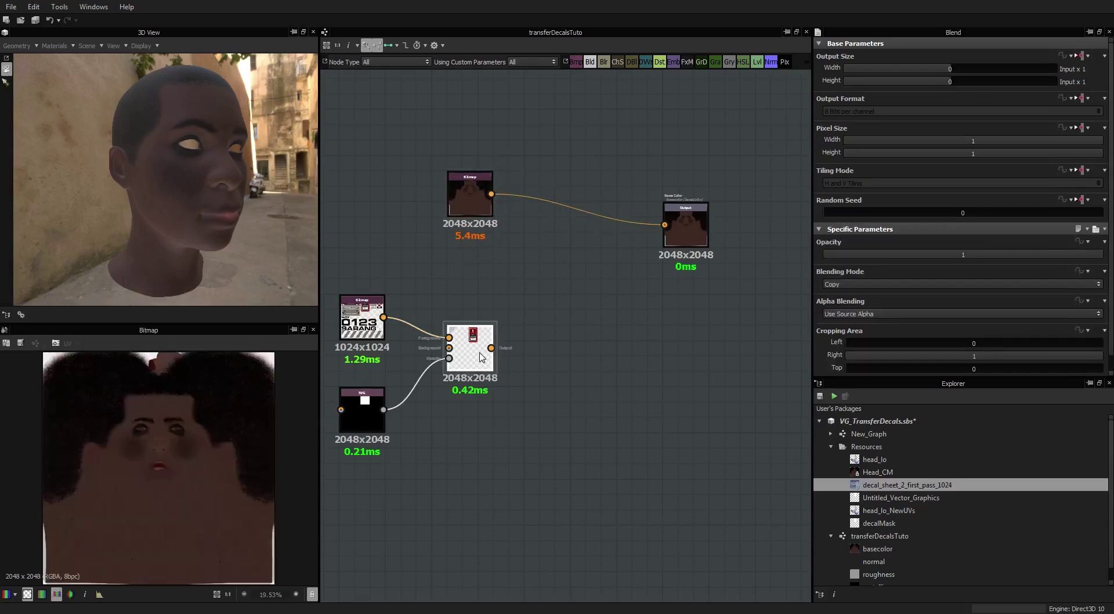
pyautogui.press('space')
pyautogui.write('tran')
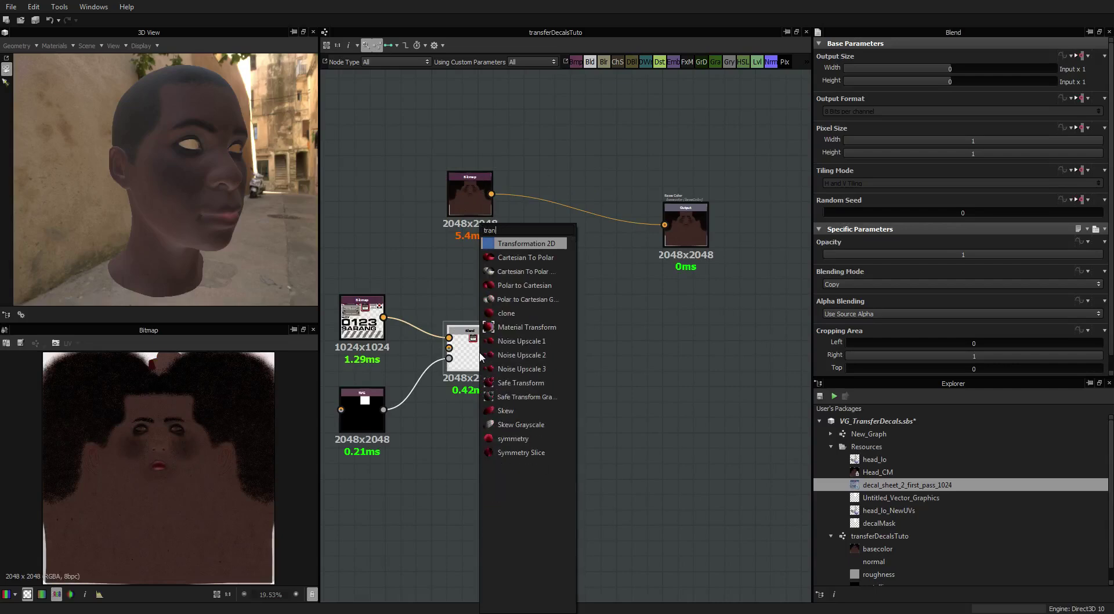
pyautogui.press('Return')
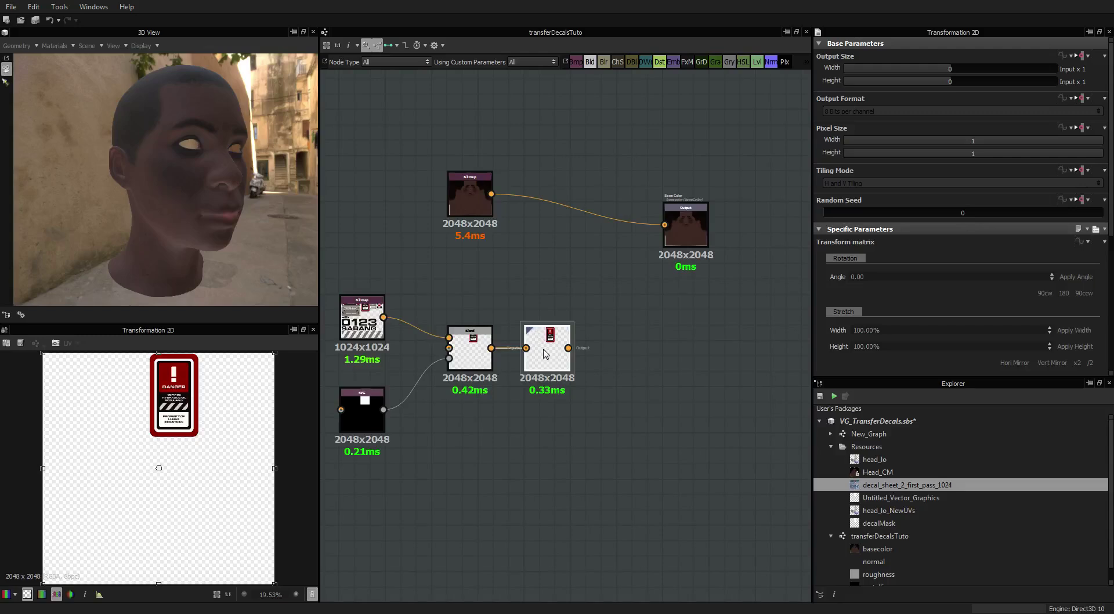
# Step: Show the head texture in the 2D view and rearrange the graph with the decal nodes above the head bitmap and Base Color output
pyautogui.click(473, 199)
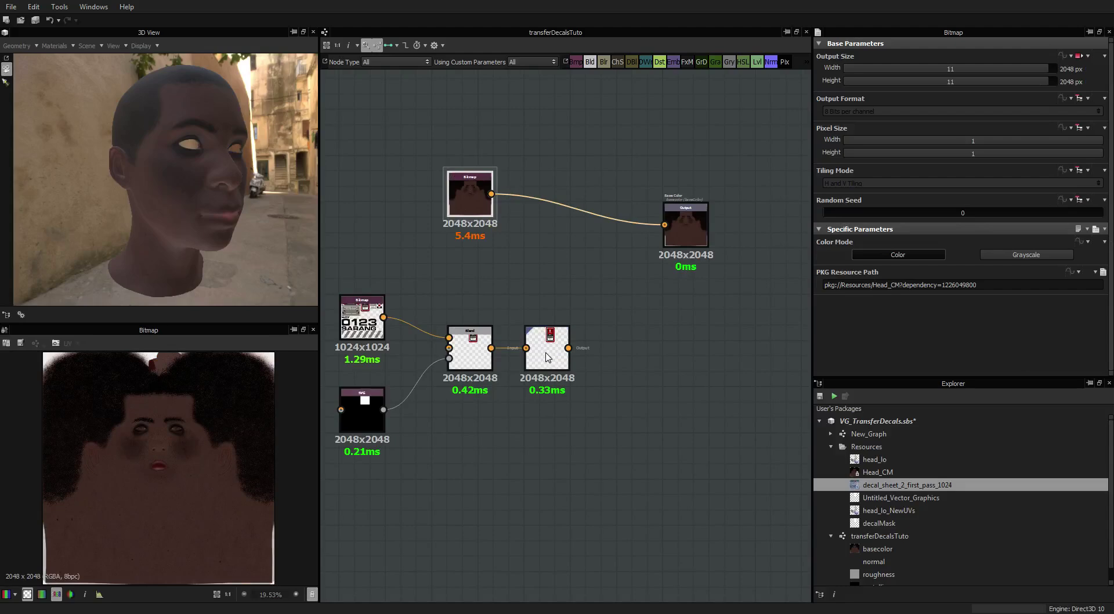
pyautogui.click(553, 356)
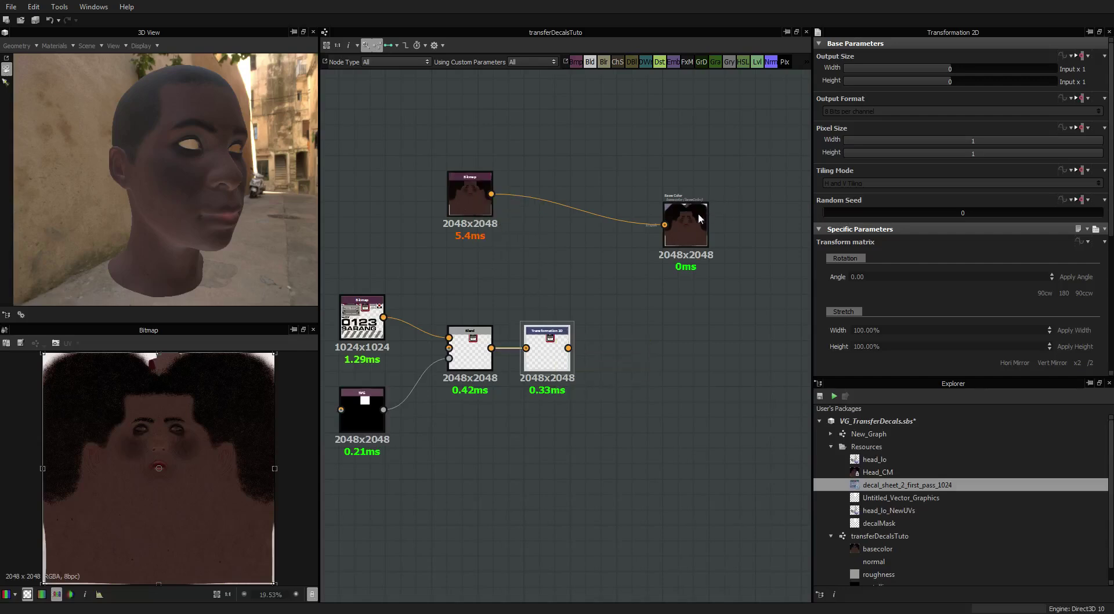
pyautogui.moveTo(687, 224); pyautogui.dragTo(718, 194)
pyautogui.moveTo(474, 188); pyautogui.dragTo(566, 204)
pyautogui.moveTo(573, 455); pyautogui.dragTo(332, 289)
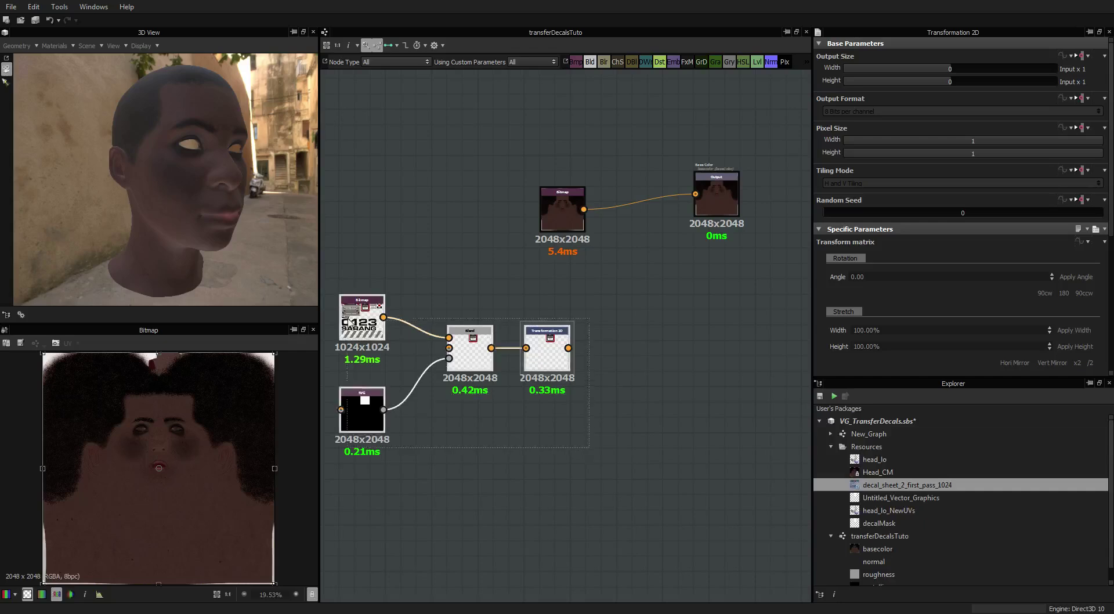
pyautogui.moveTo(369, 399); pyautogui.dragTo(369, 161)
pyautogui.moveTo(558, 210); pyautogui.dragTo(559, 226)
pyautogui.moveTo(622, 205); pyautogui.dragTo(556, 232, button='middle')
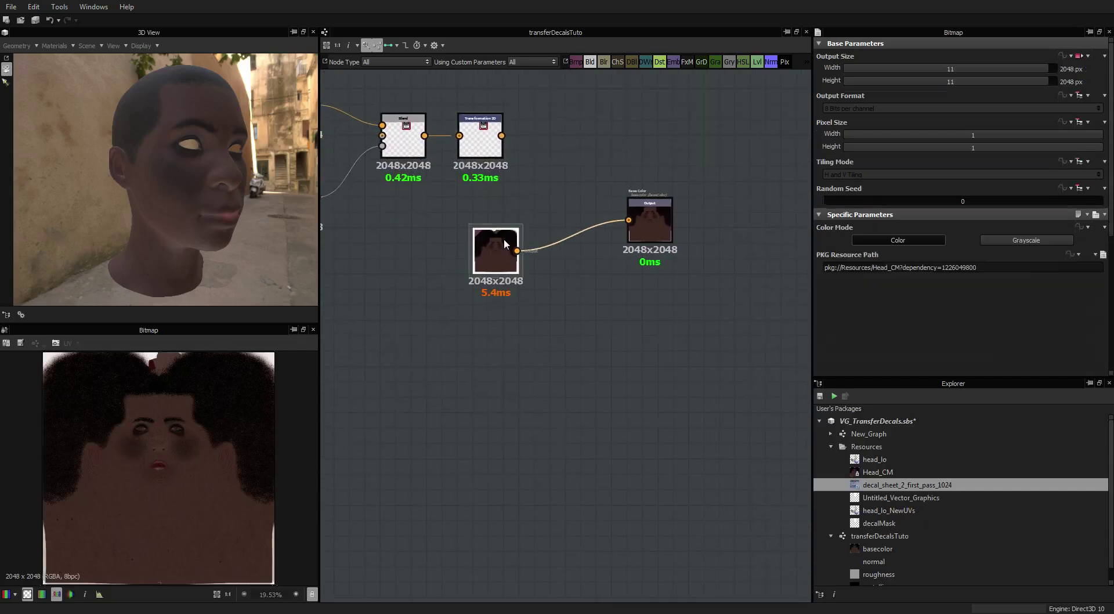
# Step: Insert a Blend node between the head bitmap and Base Color output, with the Transformation 2D result as its foreground
pyautogui.press('space')
pyautogui.write('ble')
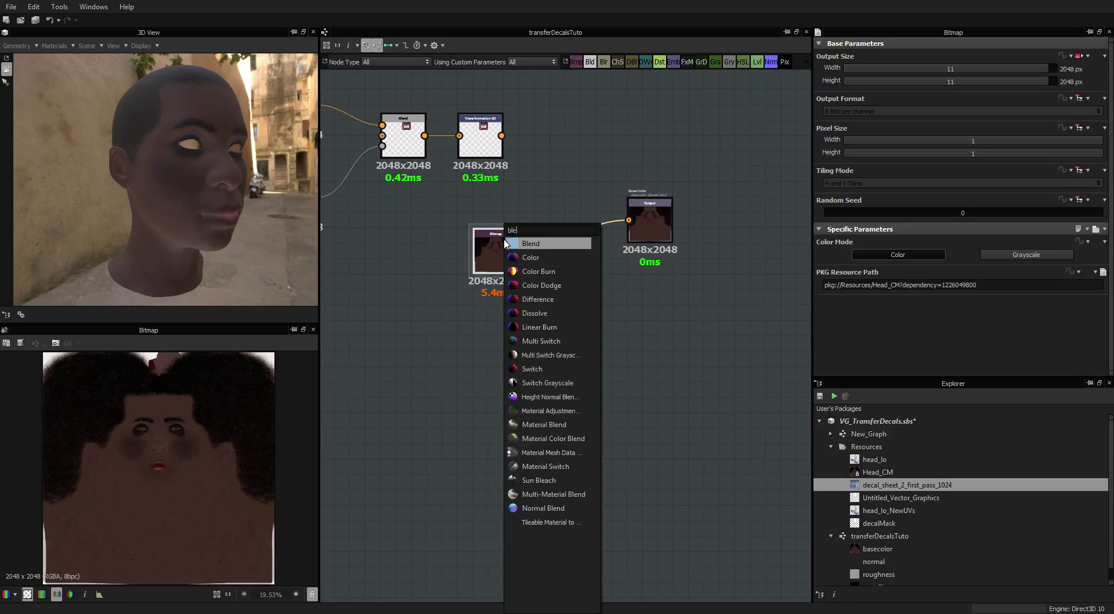
pyautogui.press('Return')
pyautogui.moveTo(501, 136); pyautogui.dragTo(542, 218)
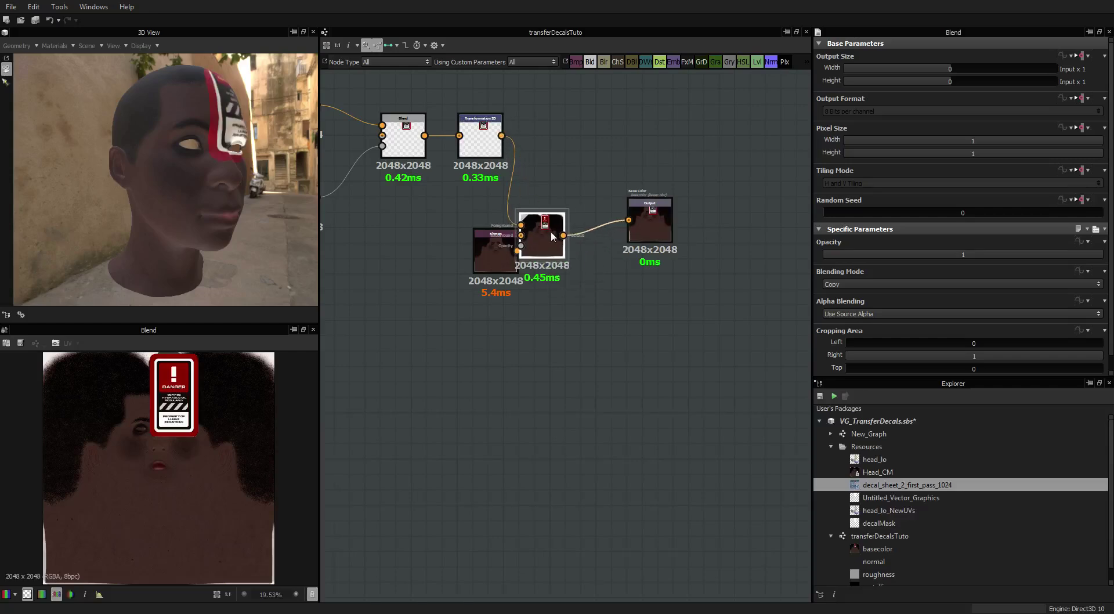
pyautogui.moveTo(495, 255); pyautogui.dragTo(450, 247)
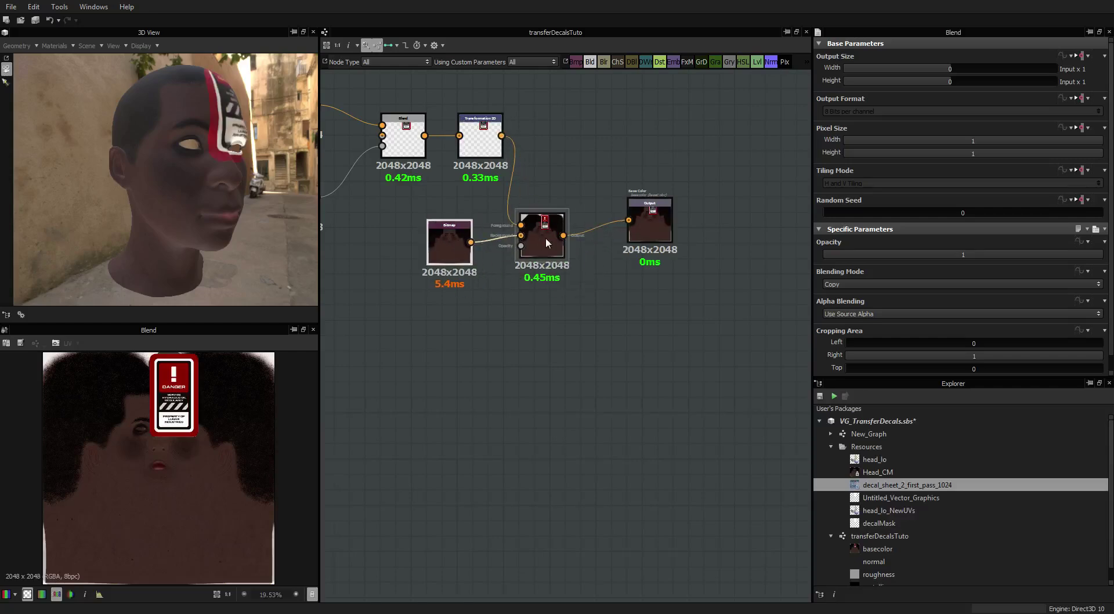
# Step: Scale the decal down with the Transformation 2D node and shift it toward the middle of the head texture
pyautogui.moveTo(235, 153); pyautogui.dragTo(161, 186)
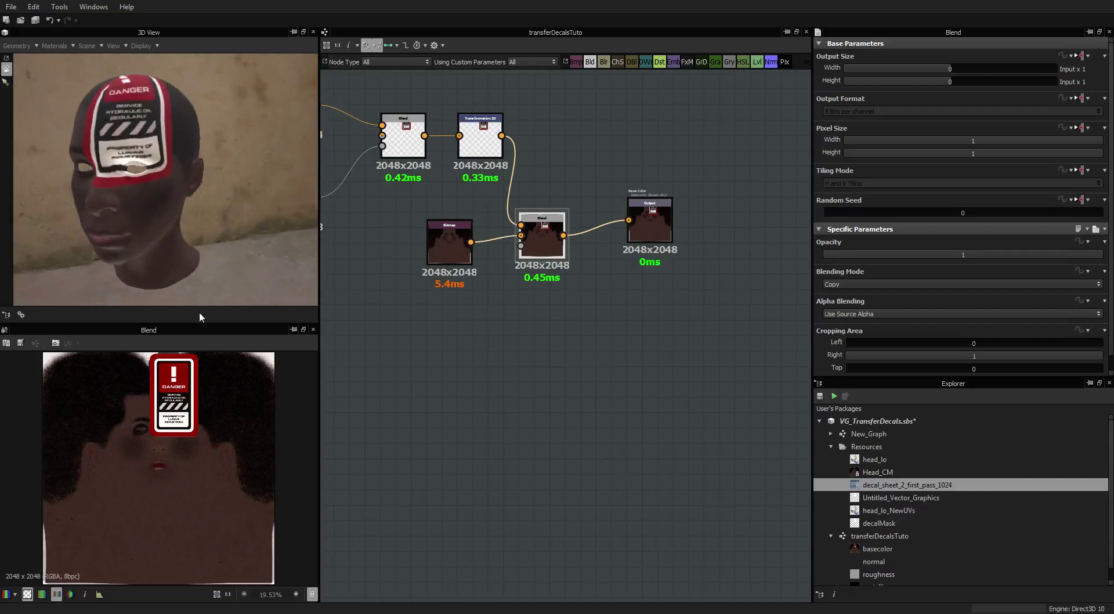
pyautogui.click(481, 130)
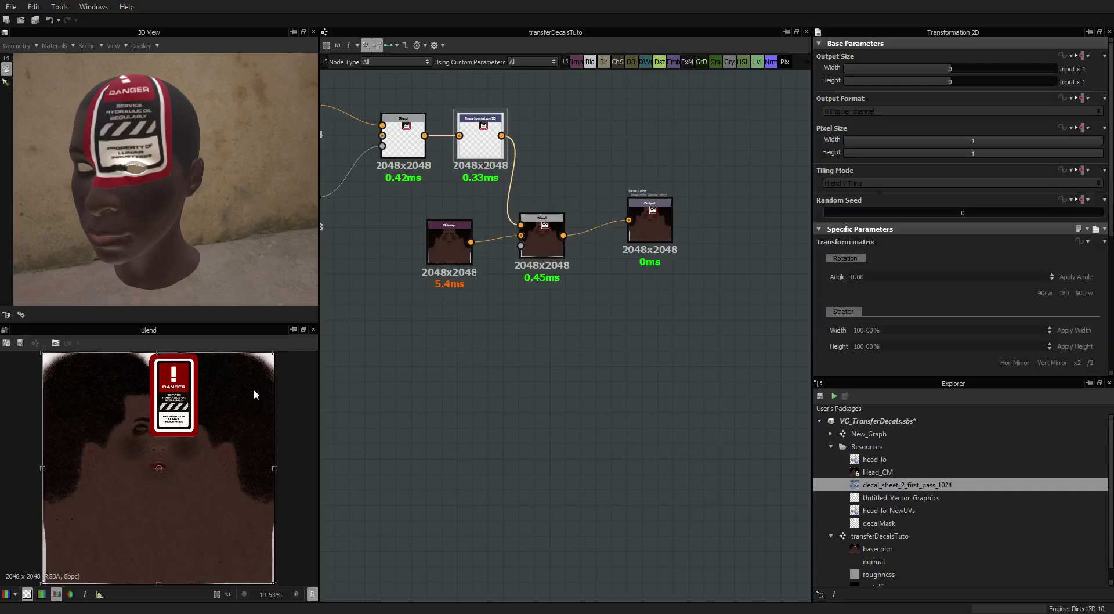
pyautogui.moveTo(275, 355); pyautogui.dragTo(175, 454)
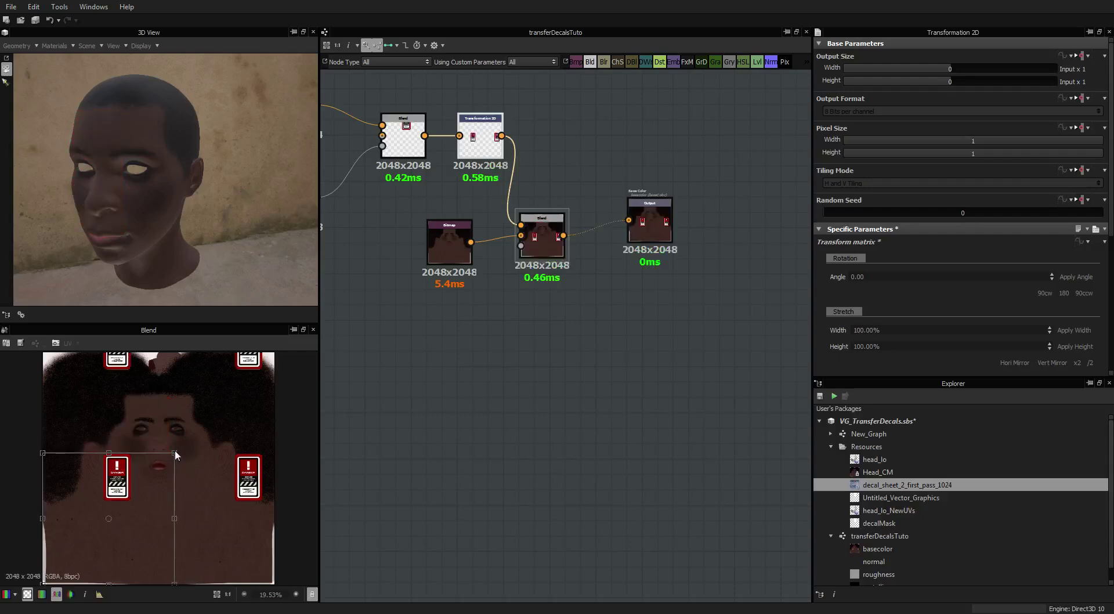
pyautogui.moveTo(173, 450); pyautogui.dragTo(128, 499)
pyautogui.moveTo(100, 511); pyautogui.dragTo(161, 497)
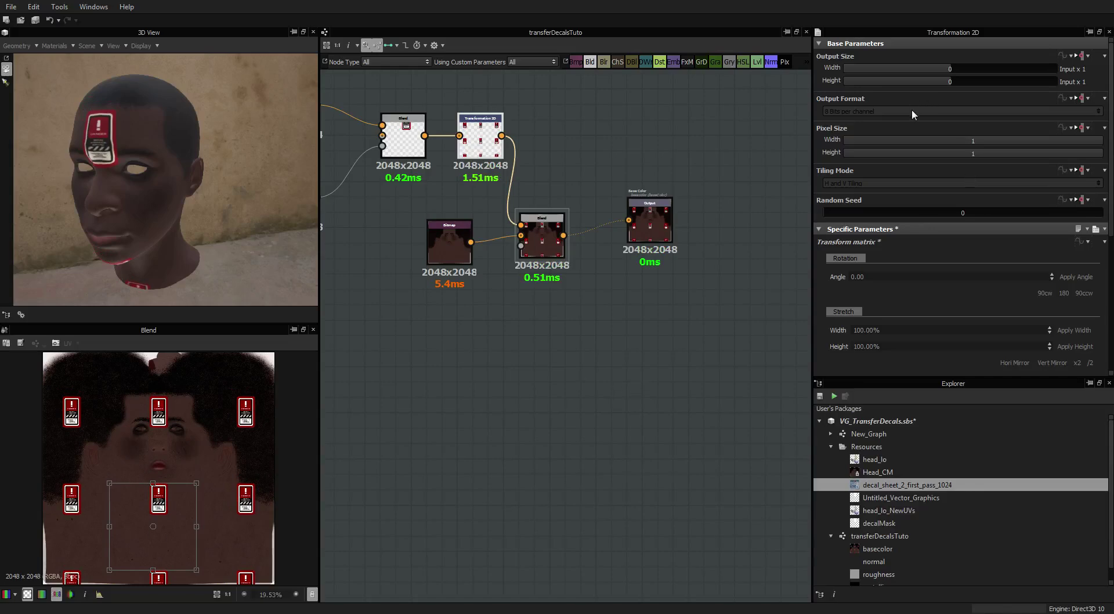
# Step: Override the Transformation 2D node's inherited tiling mode and set it to No Tiling
pyautogui.click(1082, 170)
pyautogui.click(1063, 202)
pyautogui.click(1047, 184)
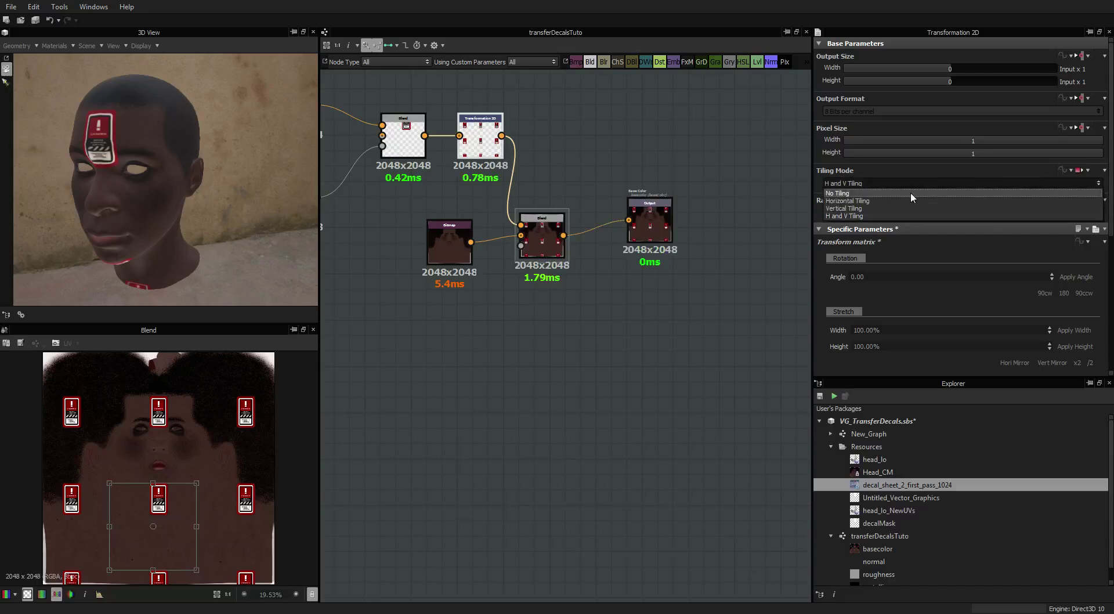
pyautogui.click(910, 191)
# Step: Move the decal down the head texture onto the lower front of the neck and check it in the 3D view
pyautogui.moveTo(108, 235); pyautogui.dragTo(124, 182)
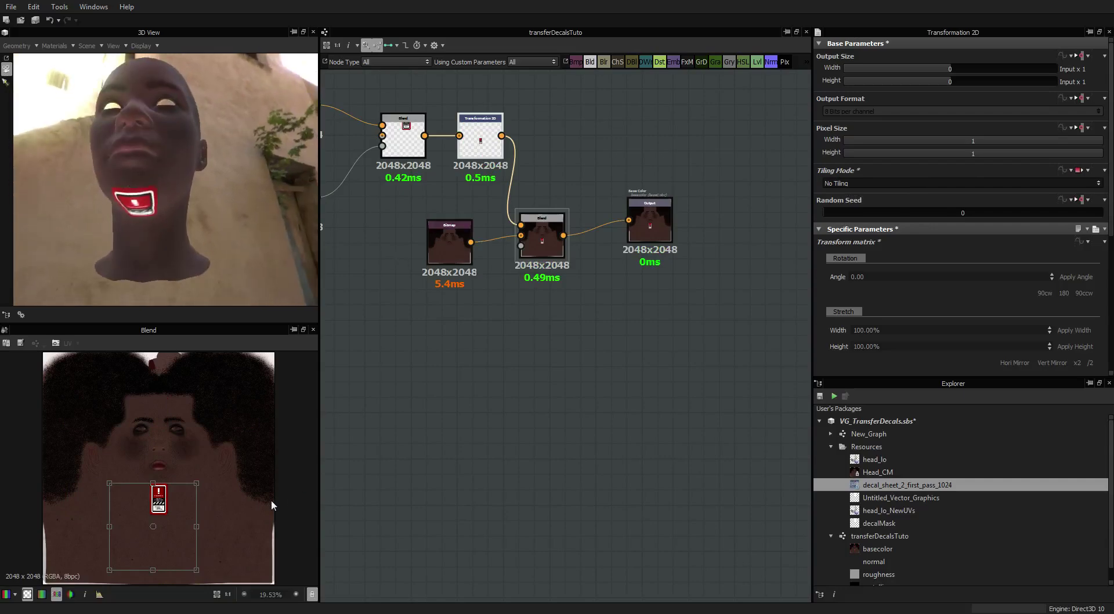
pyautogui.moveTo(160, 496); pyautogui.dragTo(161, 543)
pyautogui.scroll(5, 163, 221)
pyautogui.moveTo(177, 223)
pyautogui.mouseDown(button='middle')
pyautogui.moveTo(193, 208)
pyautogui.moveTo(181, 189)
pyautogui.moveTo(181, 207)
pyautogui.mouseUp(button='middle')
pyautogui.scroll(4, 181, 212)
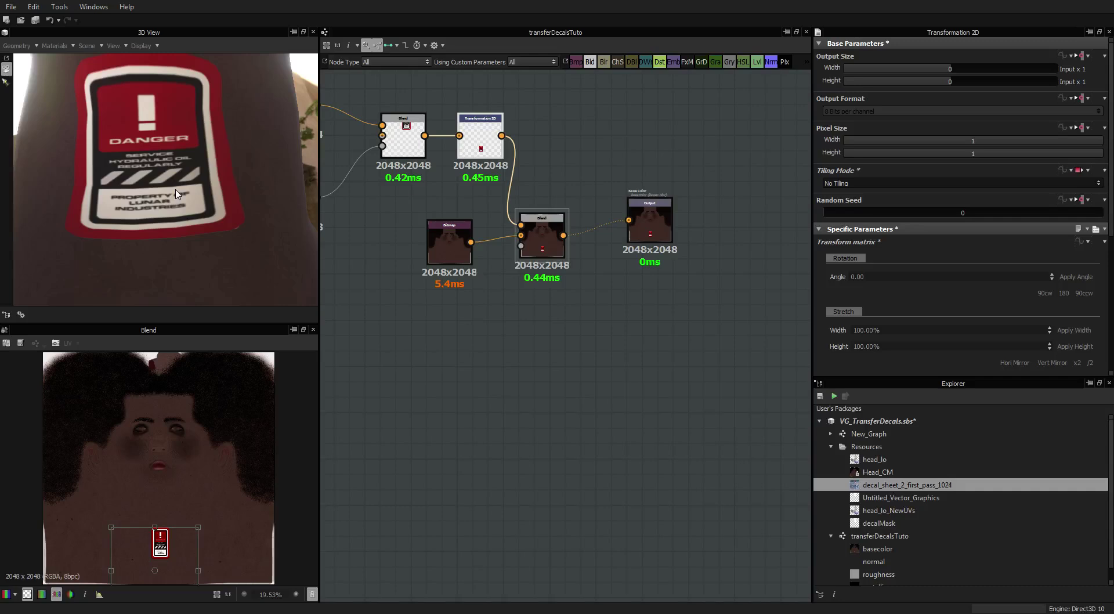
pyautogui.scroll(-6, 177, 193)
pyautogui.moveTo(179, 186); pyautogui.dragTo(162, 199, button='middle')
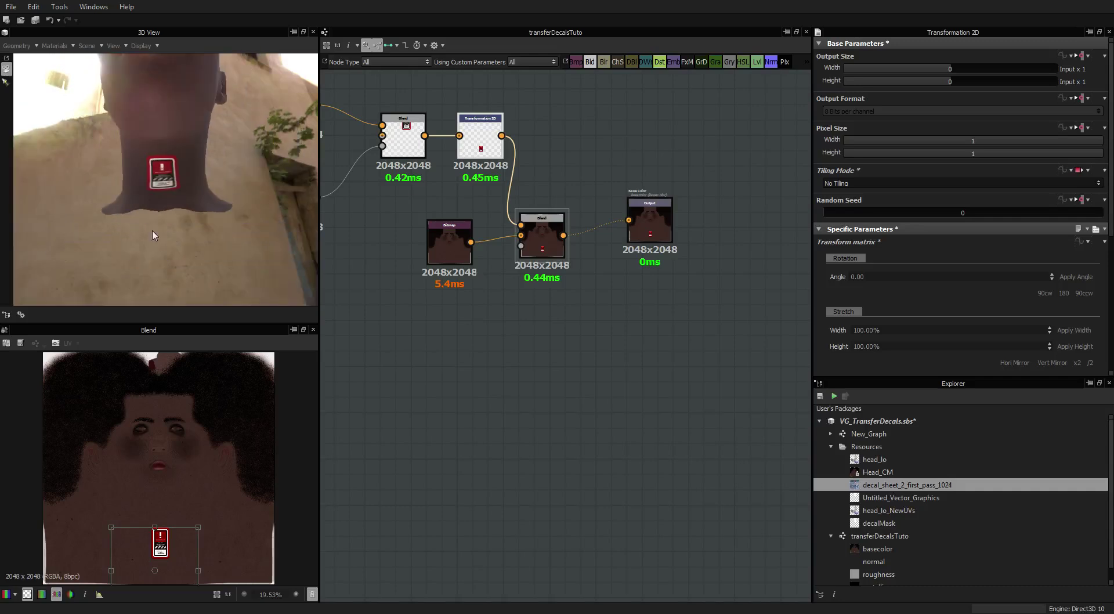
# Step: Nudge the decal slightly higher on the neck and inspect its placement from the front and side
pyautogui.moveTo(156, 529); pyautogui.dragTo(165, 539)
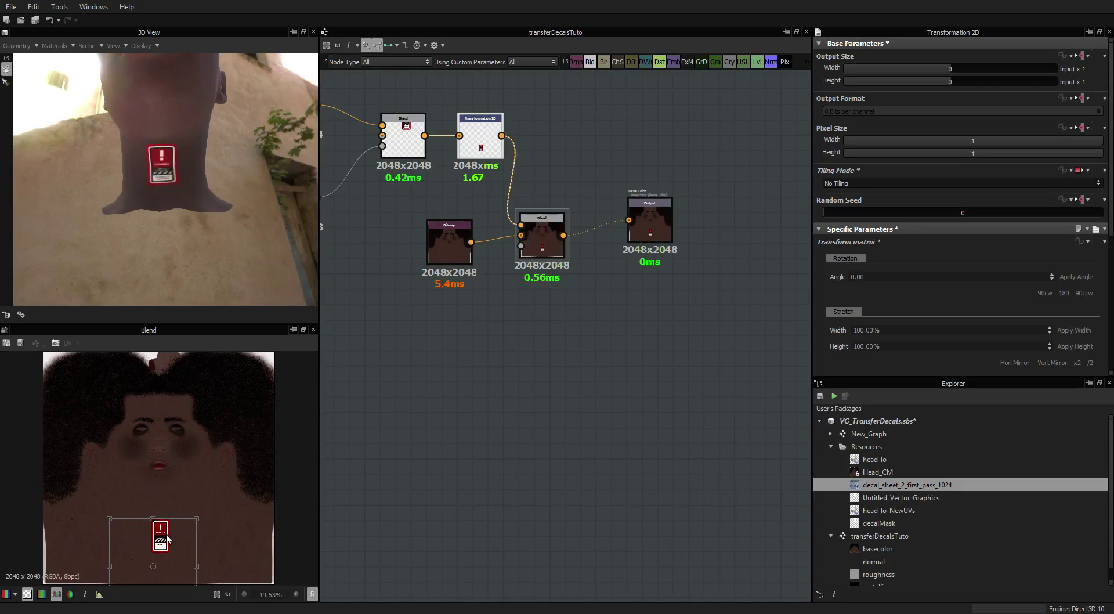
pyautogui.moveTo(162, 160); pyautogui.dragTo(165, 193, button='middle')
pyautogui.moveTo(168, 193); pyautogui.dragTo(163, 227)
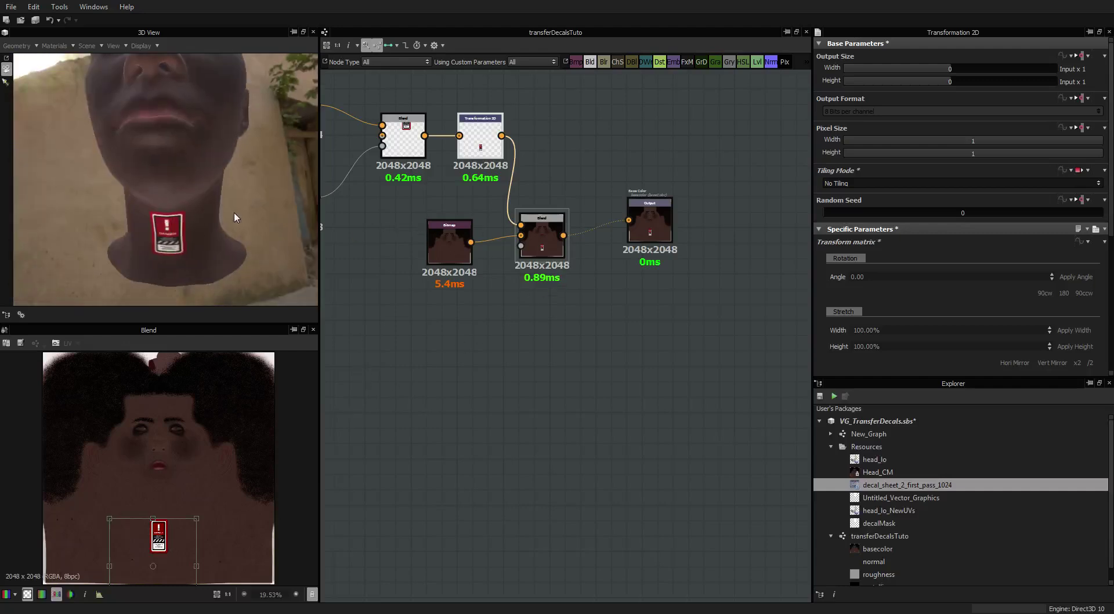
pyautogui.moveTo(169, 164); pyautogui.dragTo(234, 167)
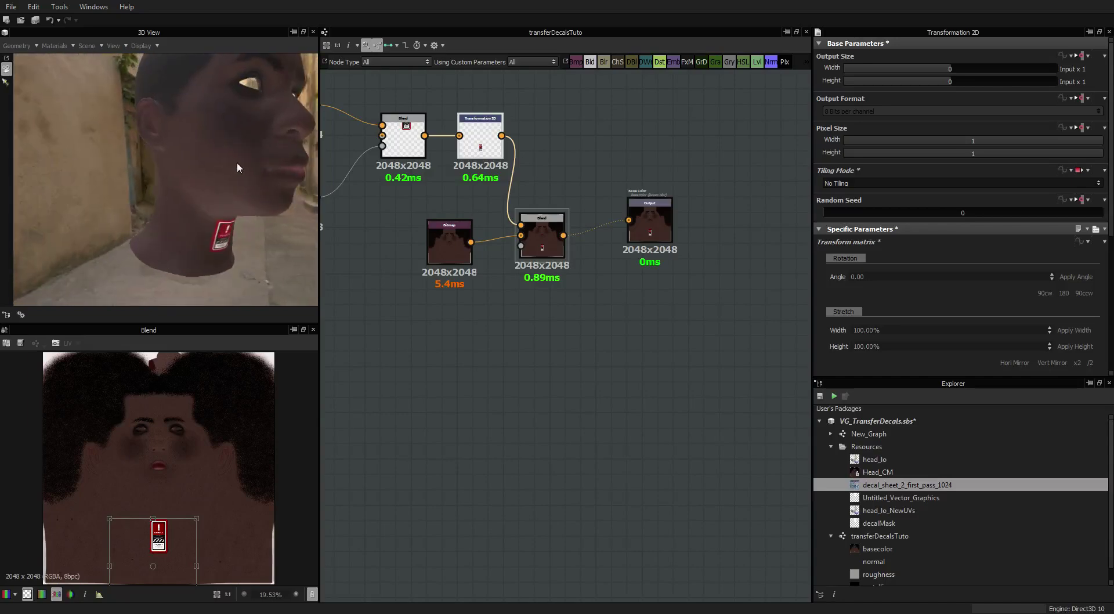
pyautogui.scroll(-3, 408, 257)
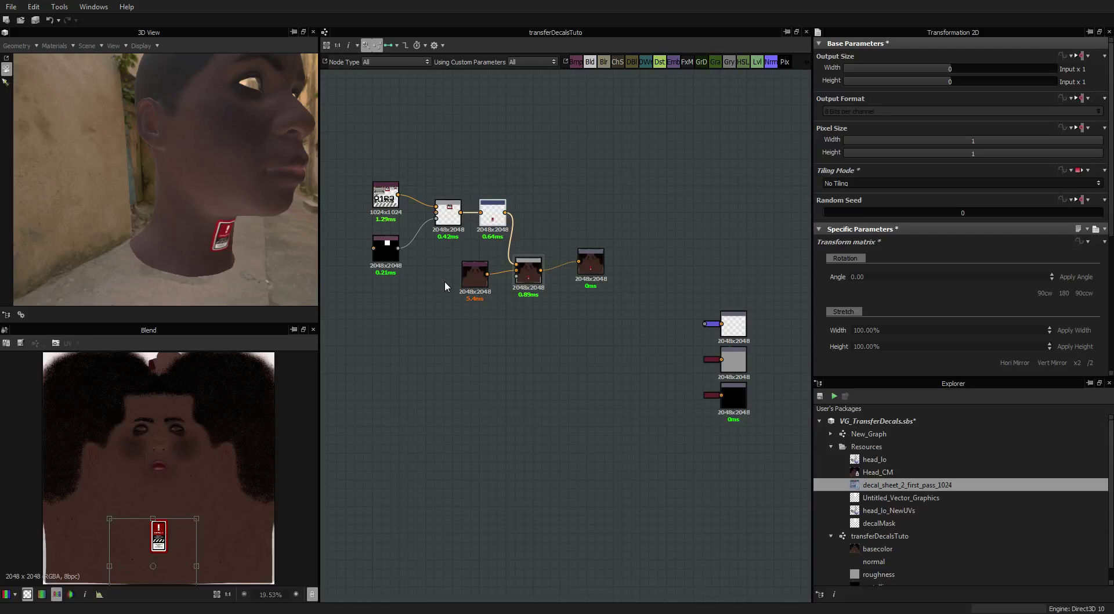
# Step: Review the decal sheet Bitmap, the masked Blend and the Transformation 2D node against the decal on the neck
pyautogui.moveTo(408, 300); pyautogui.dragTo(435, 319, button='middle')
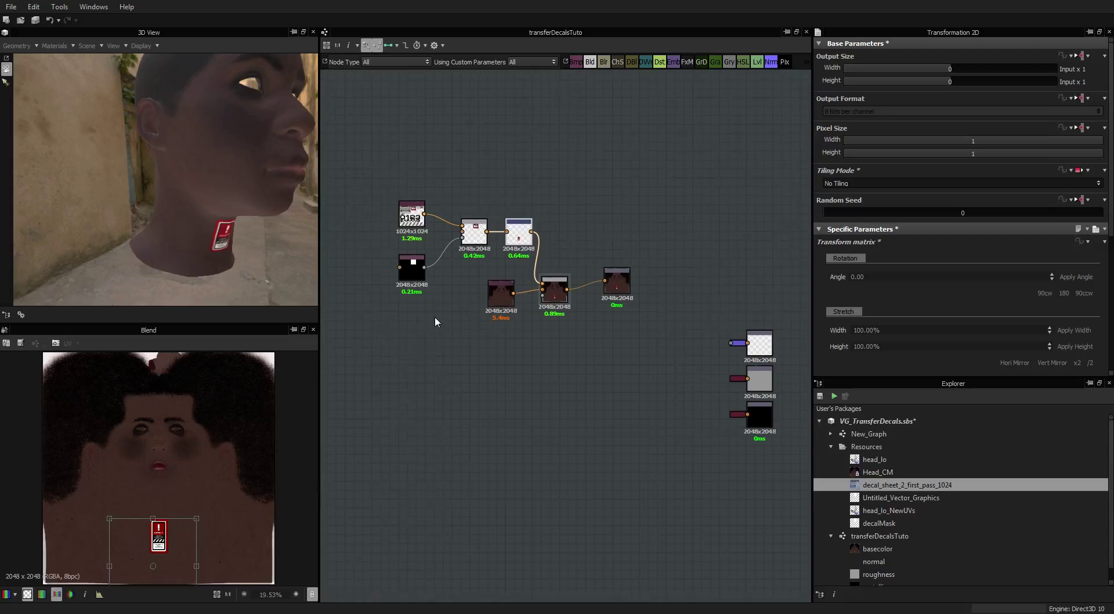
pyautogui.doubleClick(412, 215)
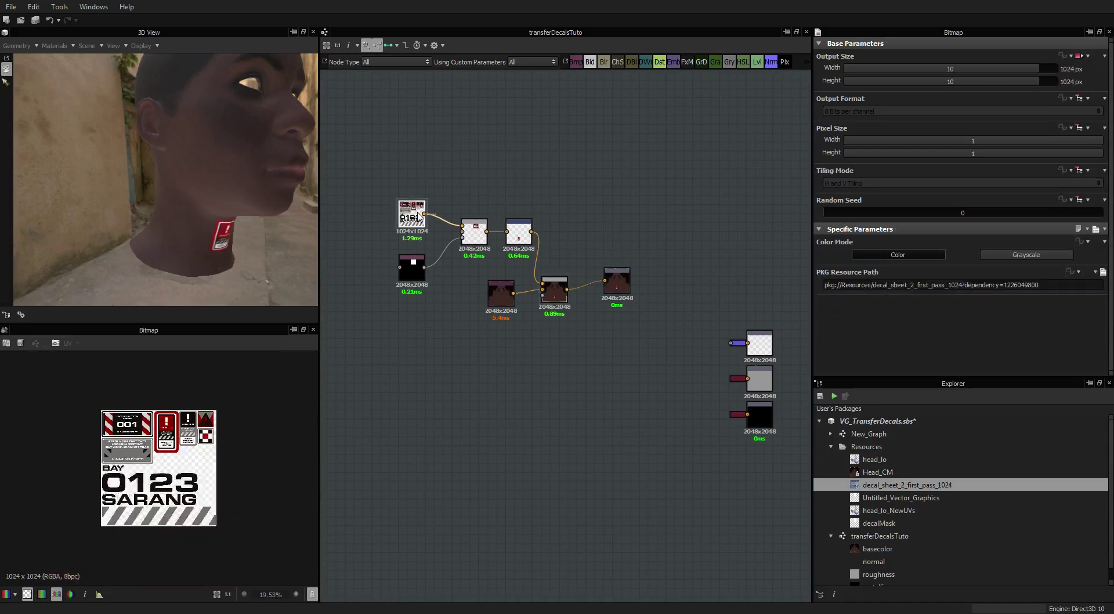
pyautogui.moveTo(237, 166); pyautogui.dragTo(197, 168)
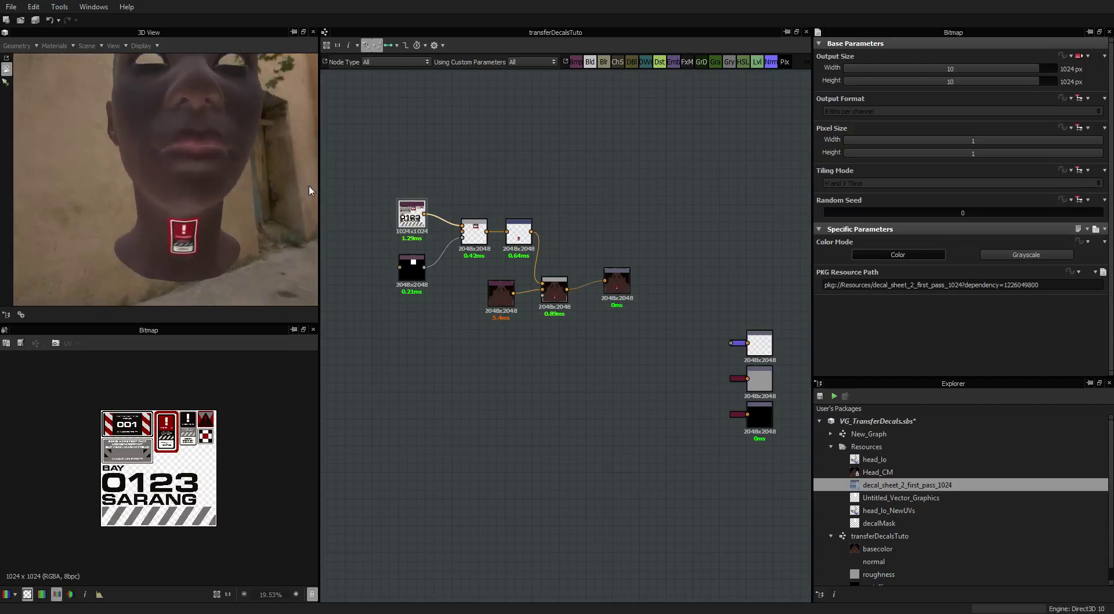
pyautogui.click(473, 231)
pyautogui.click(406, 217)
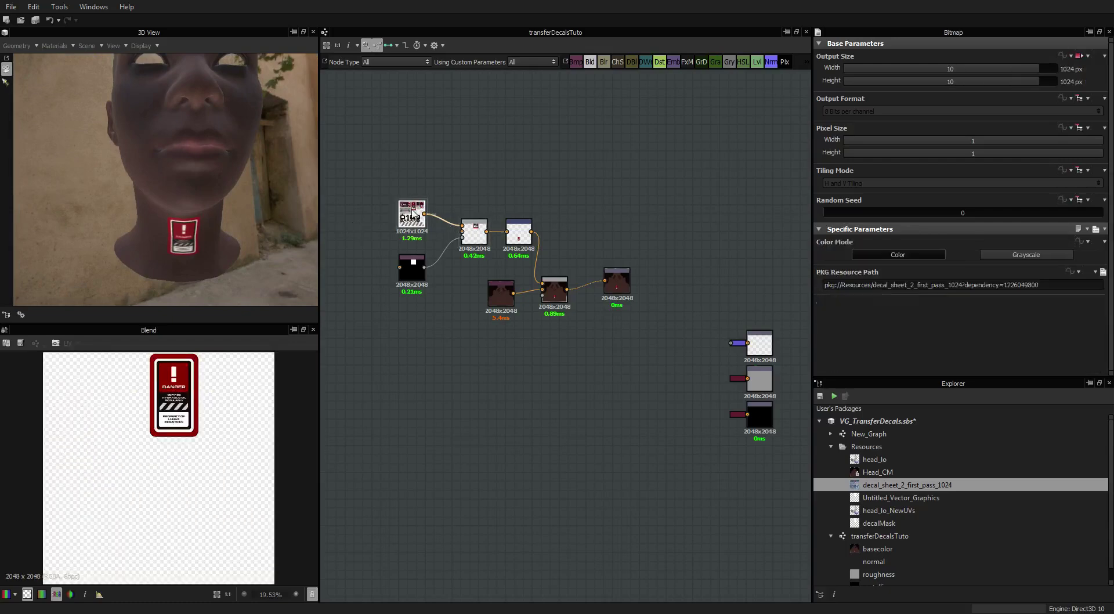
pyautogui.click(519, 234)
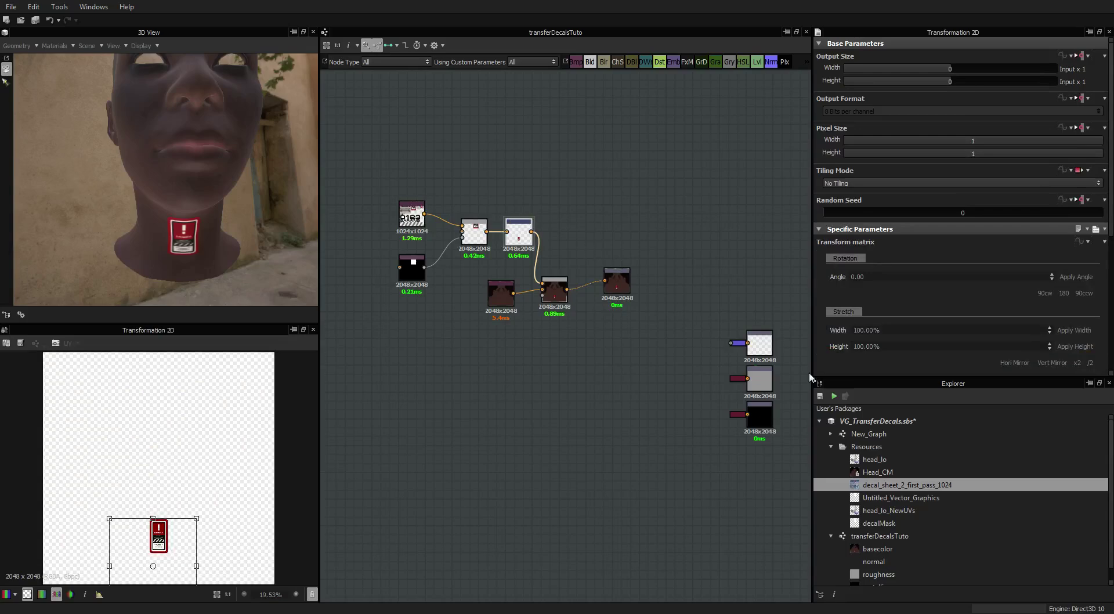
# Step: Open New_Graph and preview the linear gradient and its two Transformation 2D nodes inside the UV map frame
pyautogui.doubleClick(873, 435)
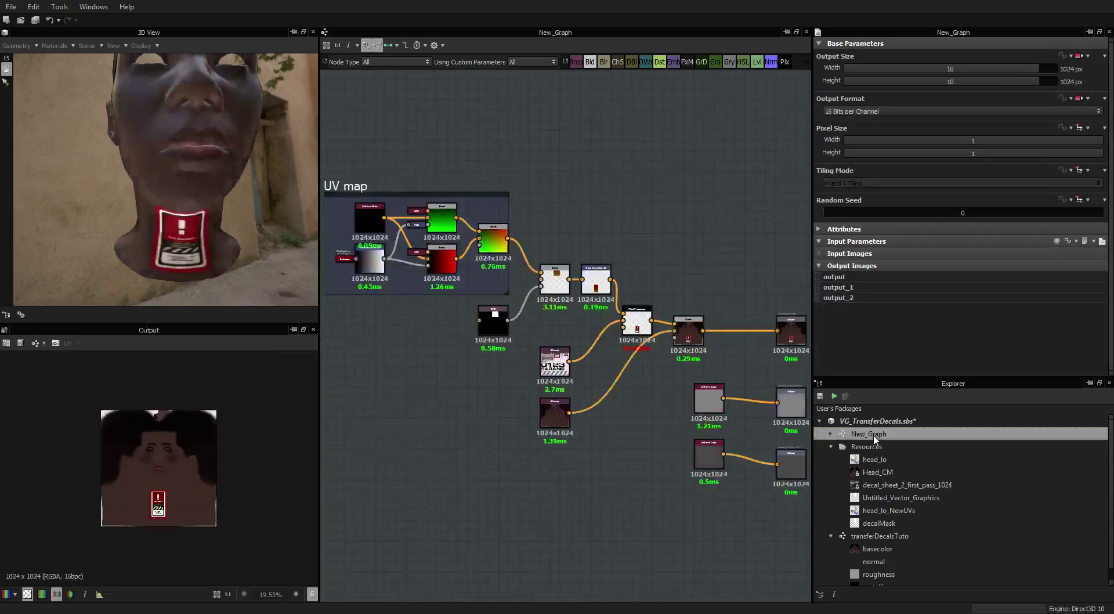
pyautogui.scroll(3, 656, 289)
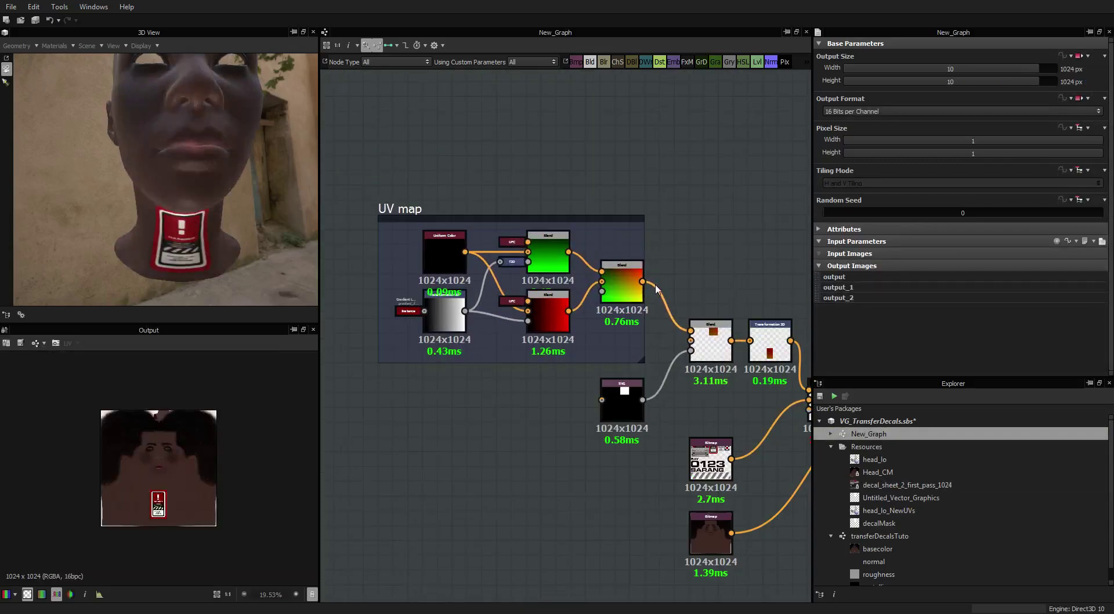
pyautogui.scroll(2, 655, 293)
pyautogui.moveTo(607, 324); pyautogui.dragTo(699, 291, button='middle')
pyautogui.scroll(-2, 680, 289)
pyautogui.scroll(3, 682, 292)
pyautogui.scroll(-2, 682, 292)
pyautogui.scroll(1, 681, 292)
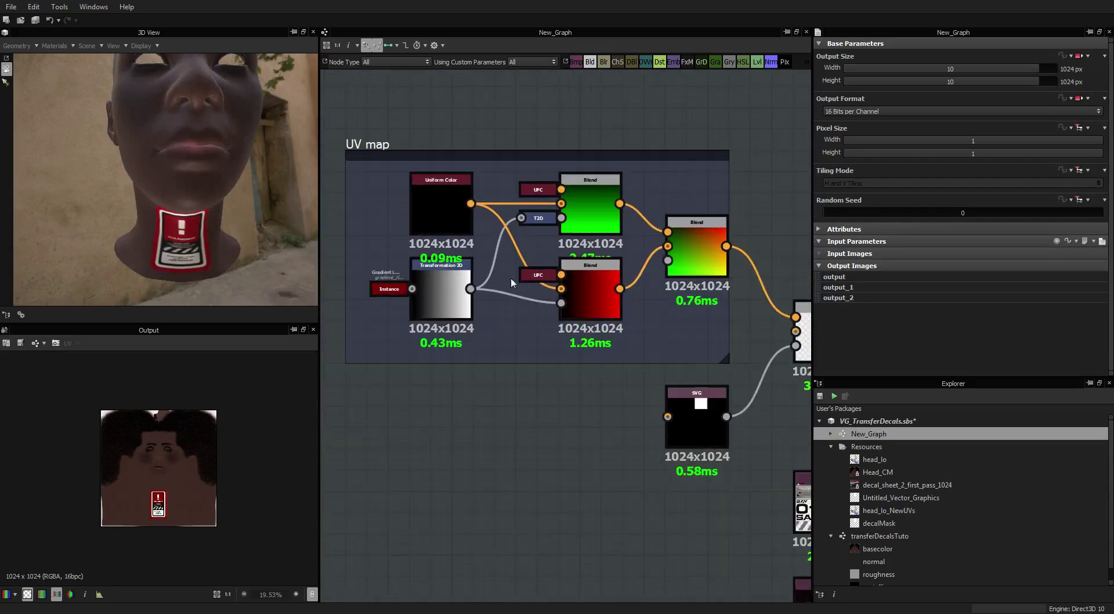
pyautogui.click(386, 289)
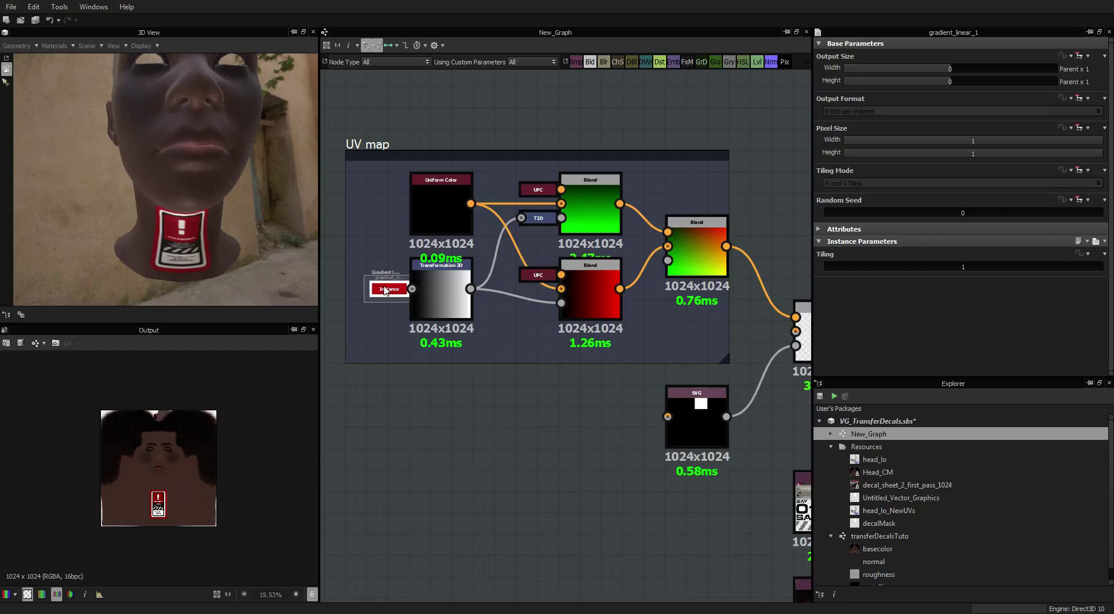
pyautogui.doubleClick(386, 289)
pyautogui.doubleClick(442, 290)
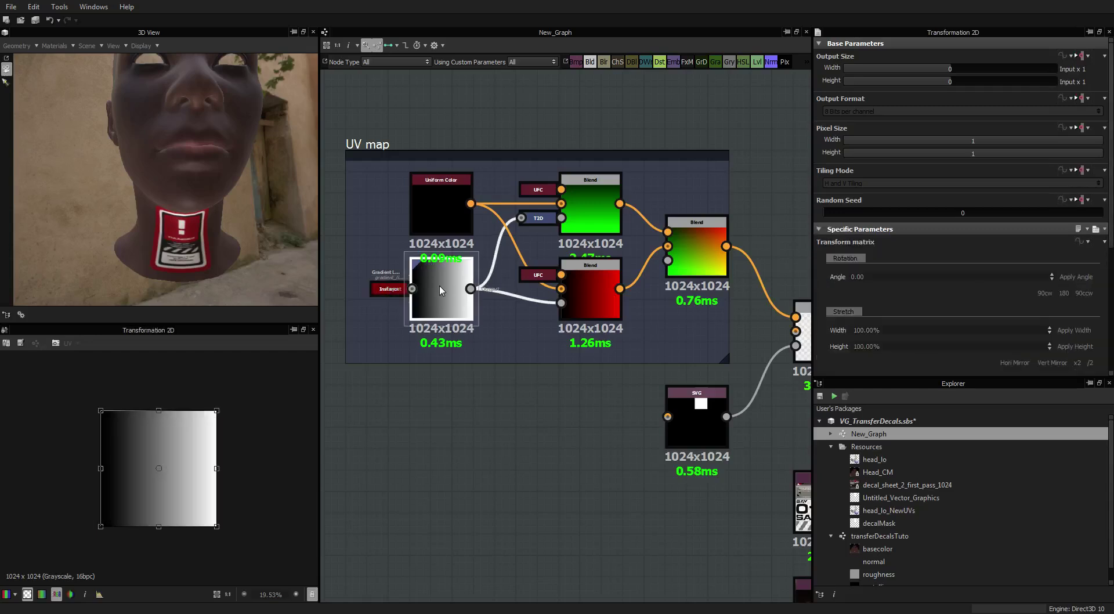
pyautogui.doubleClick(540, 223)
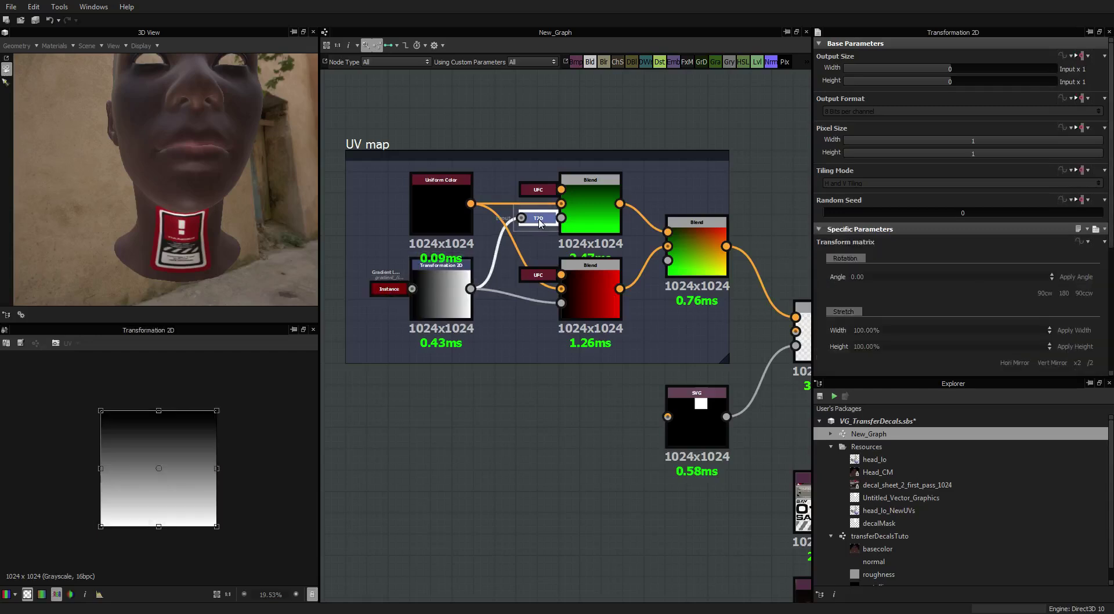
# Step: Preview the green and red gradient Blend nodes and examine the blending mode of the Blend that combines them
pyautogui.moveTo(571, 219); pyautogui.dragTo(519, 219, button='middle')
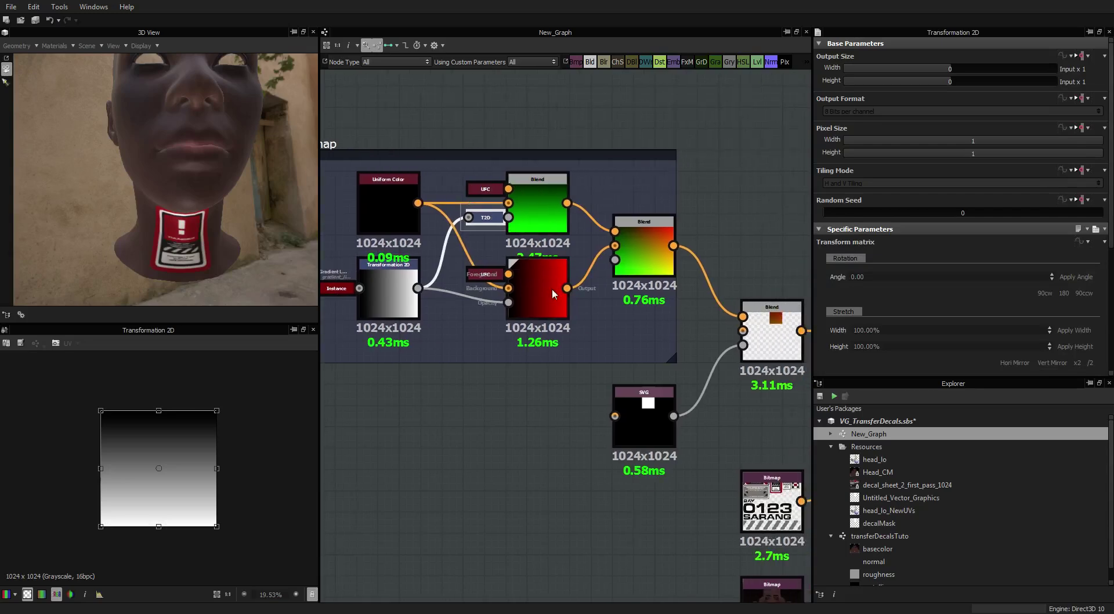
pyautogui.doubleClick(536, 201)
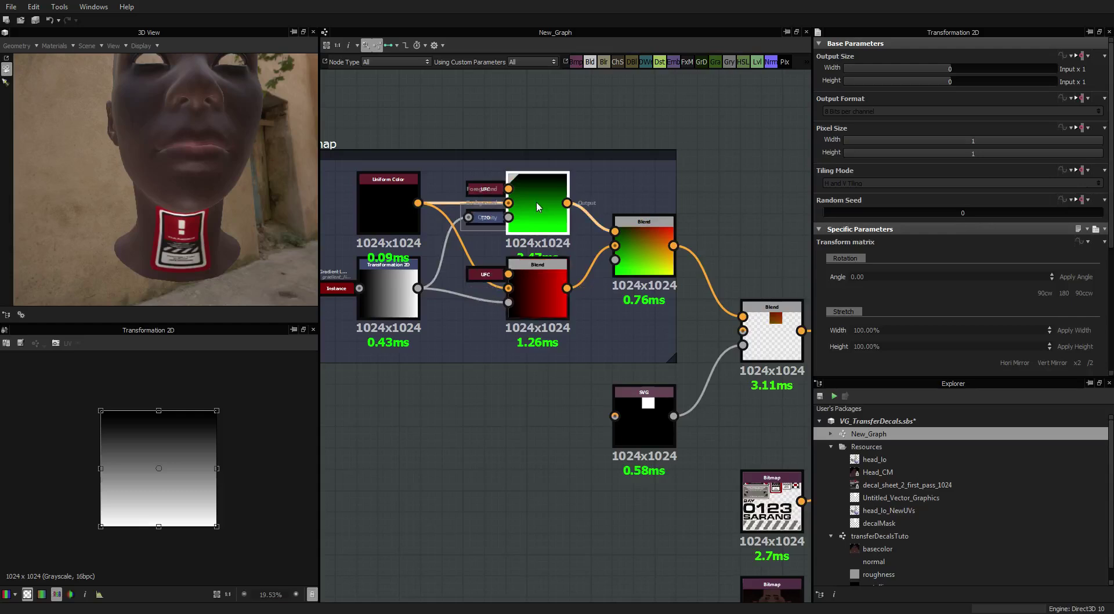
pyautogui.doubleClick(532, 280)
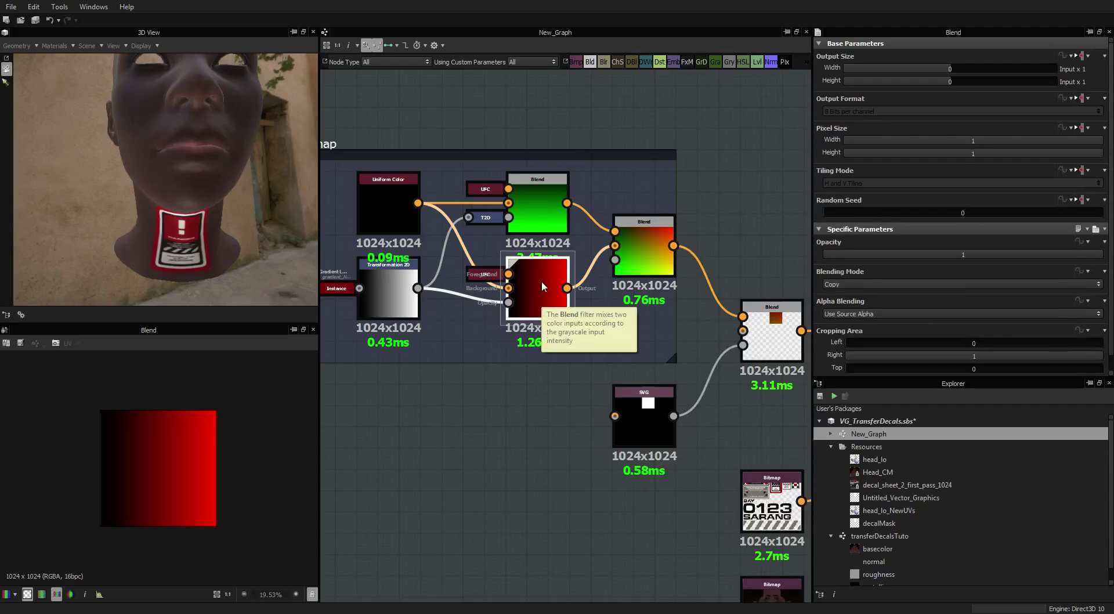
pyautogui.doubleClick(544, 200)
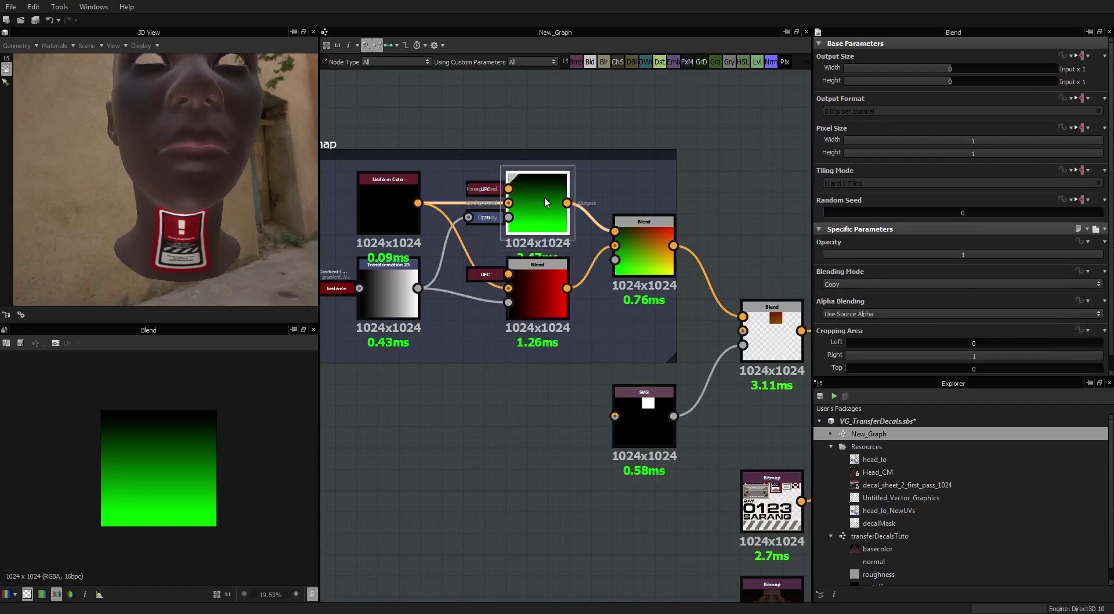
pyautogui.scroll(5, 643, 257)
pyautogui.scroll(1, 659, 208)
pyautogui.moveTo(659, 207); pyautogui.dragTo(562, 231, button='middle')
pyautogui.click(525, 231)
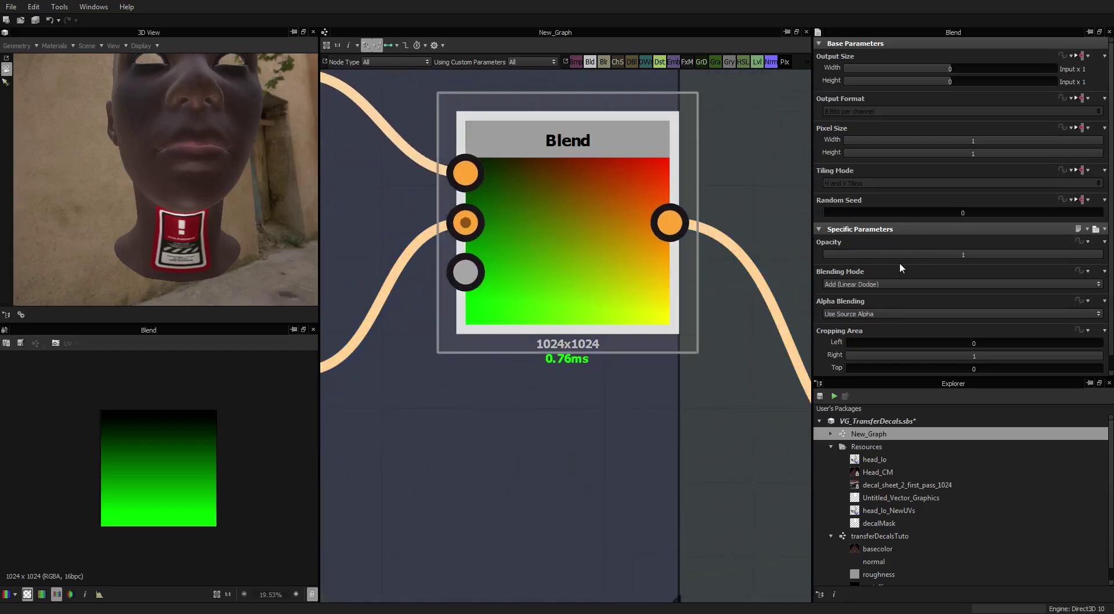
pyautogui.scroll(-4, 590, 215)
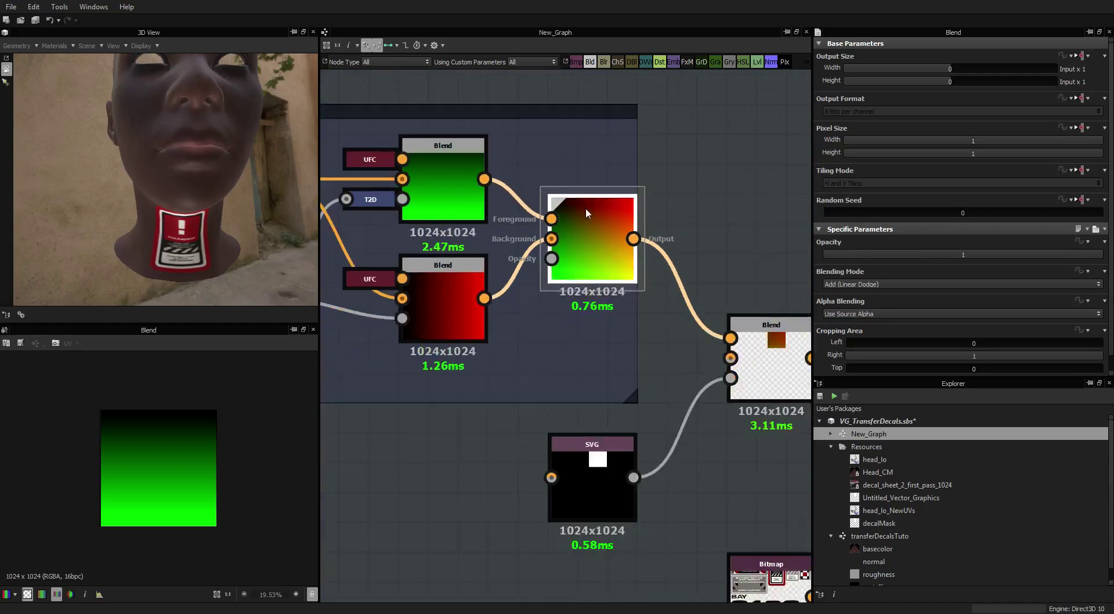
pyautogui.scroll(2, 584, 207)
pyautogui.scroll(-1, 587, 211)
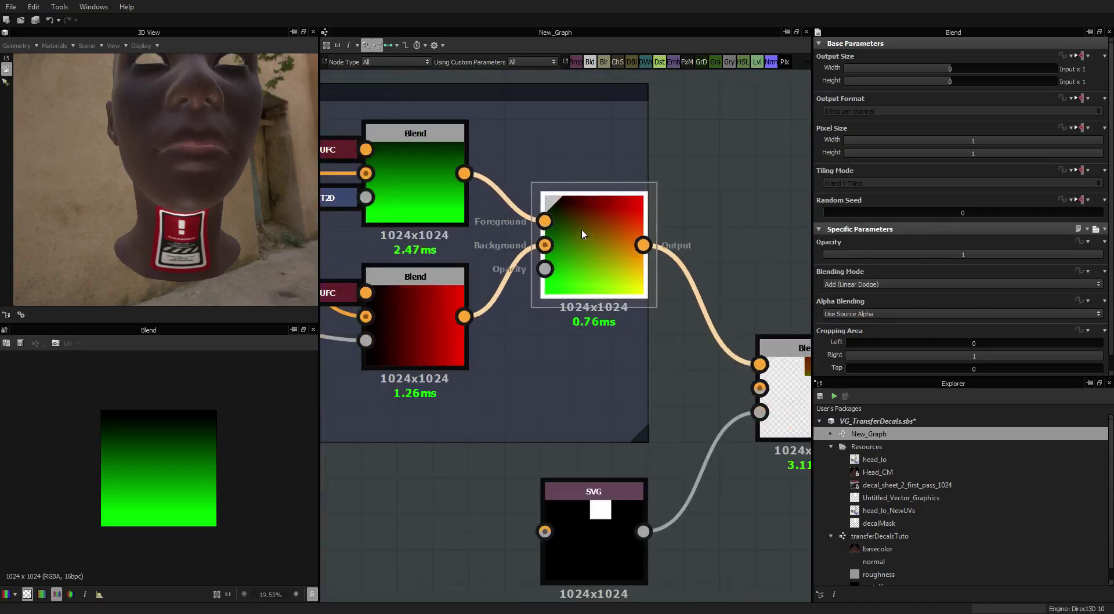
pyautogui.scroll(-5, 581, 228)
# Step: Copy the UV map frame with all its nodes from New_Graph and paste it into transferDecalsTuto
pyautogui.moveTo(391, 184); pyautogui.dragTo(615, 312)
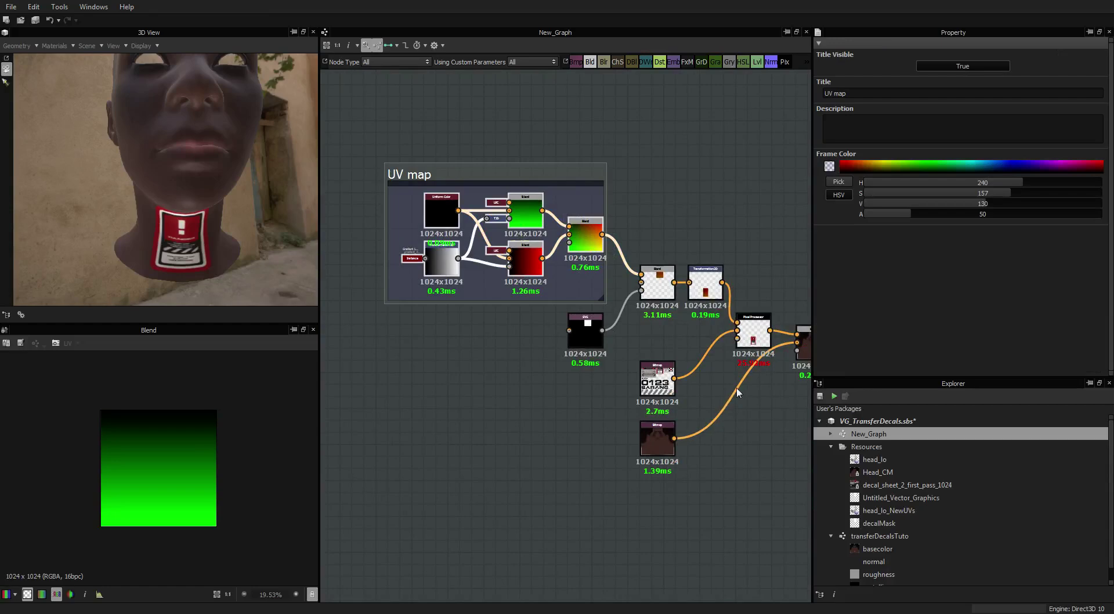
pyautogui.moveTo(697, 462); pyautogui.dragTo(717, 434, button='middle')
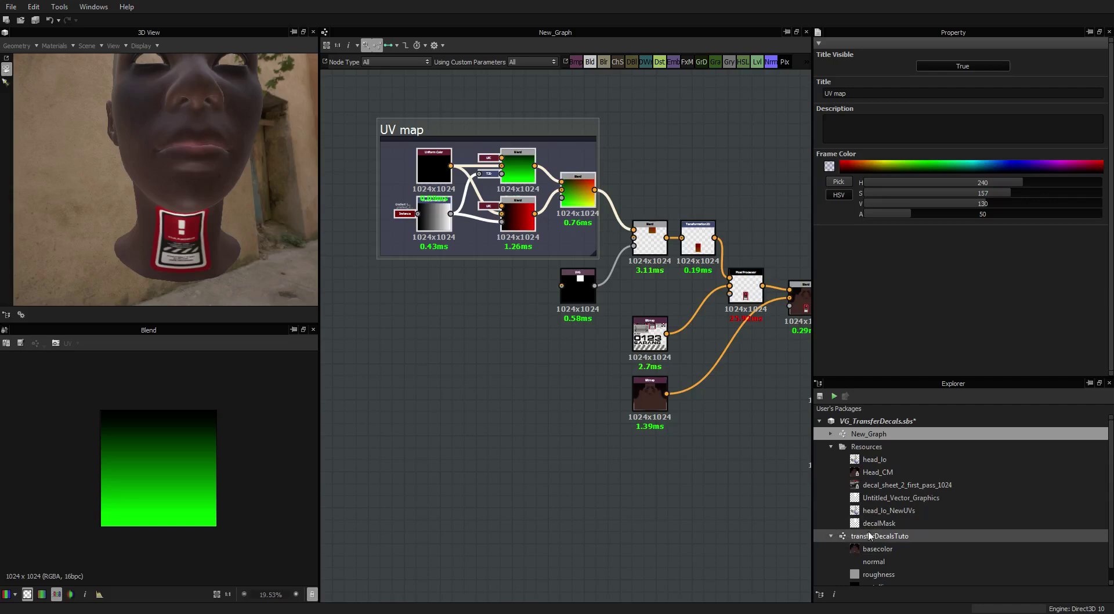
pyautogui.scroll(-1, 896, 541)
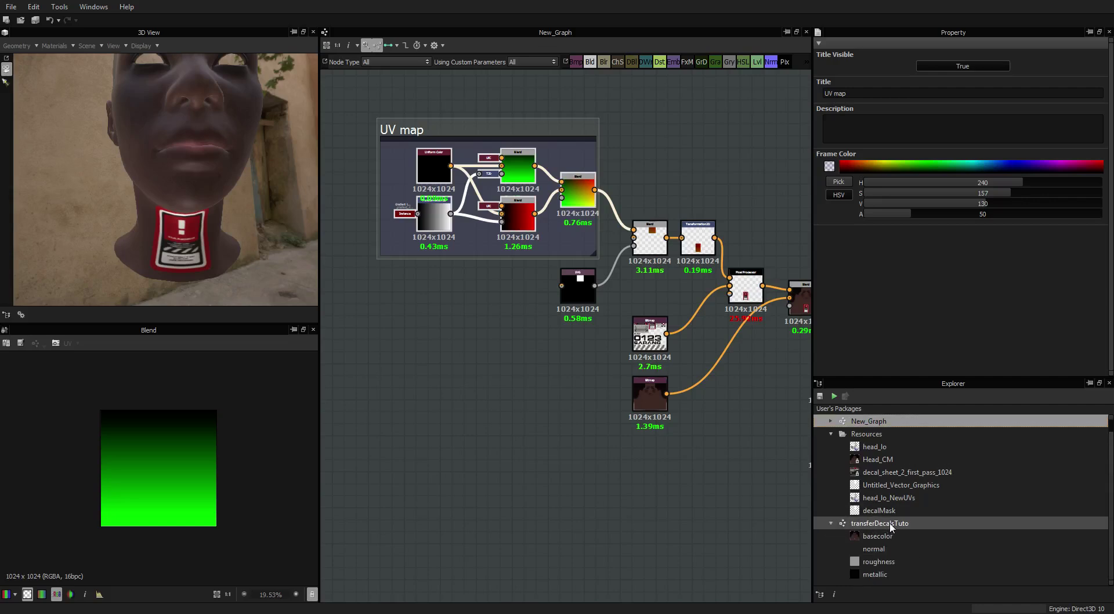
pyautogui.doubleClick(892, 524)
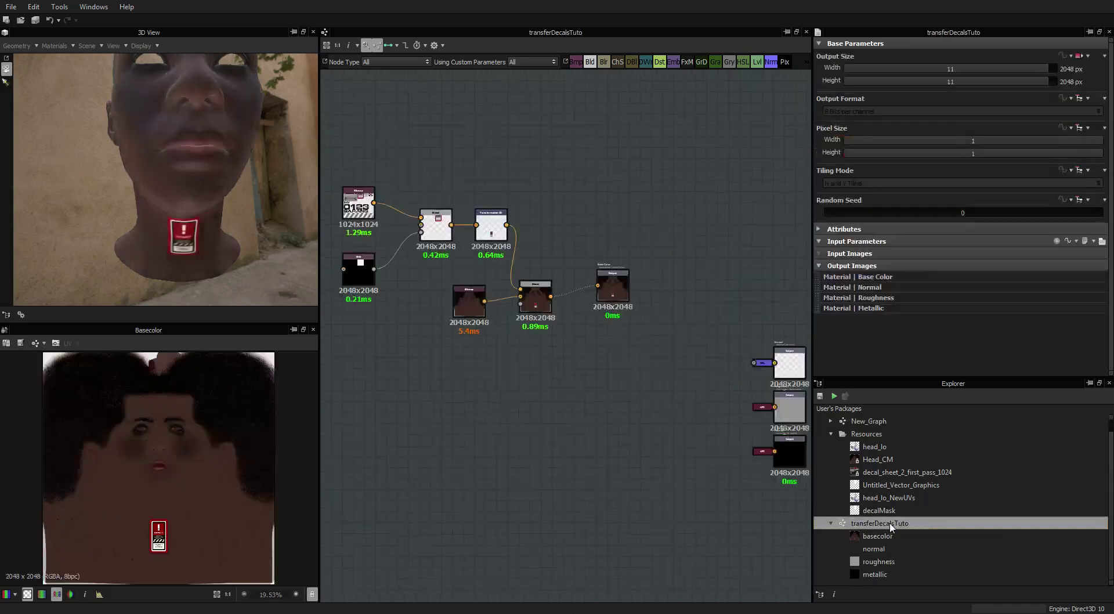
pyautogui.moveTo(510, 408); pyautogui.dragTo(611, 443, button='middle')
pyautogui.scroll(-1, 597, 415)
pyautogui.moveTo(485, 213); pyautogui.dragTo(503, 344, button='middle')
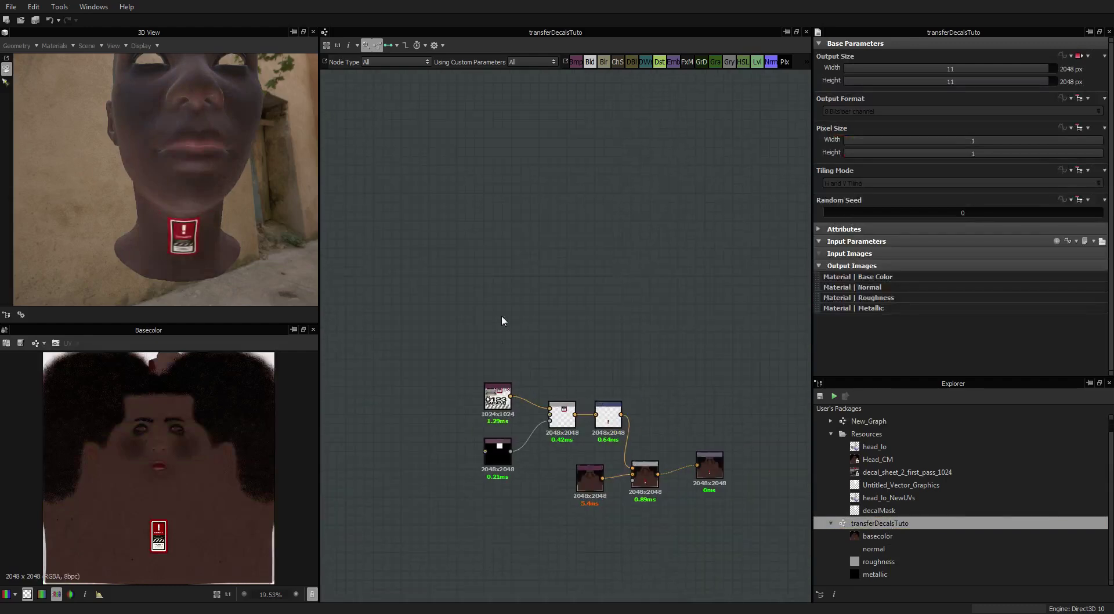
pyautogui.hotkey('ctrl', 'v')
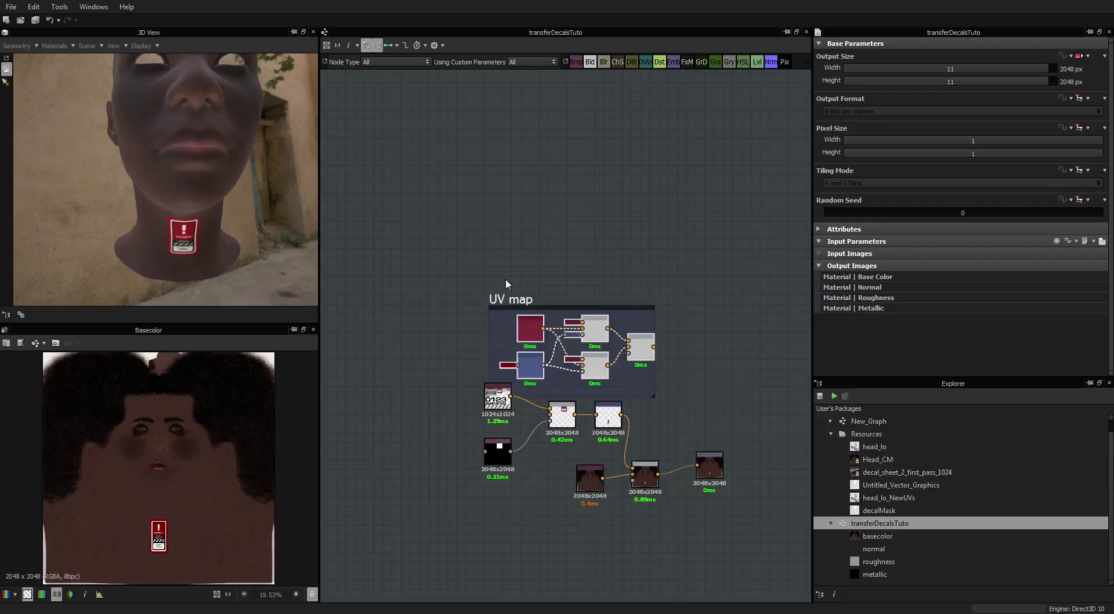
# Step: Place the pasted UV map frame above the decal nodes and preview its final Blend in the 2D view
pyautogui.moveTo(506, 283); pyautogui.dragTo(515, 225, button='middle')
pyautogui.moveTo(516, 226); pyautogui.dragTo(491, 203)
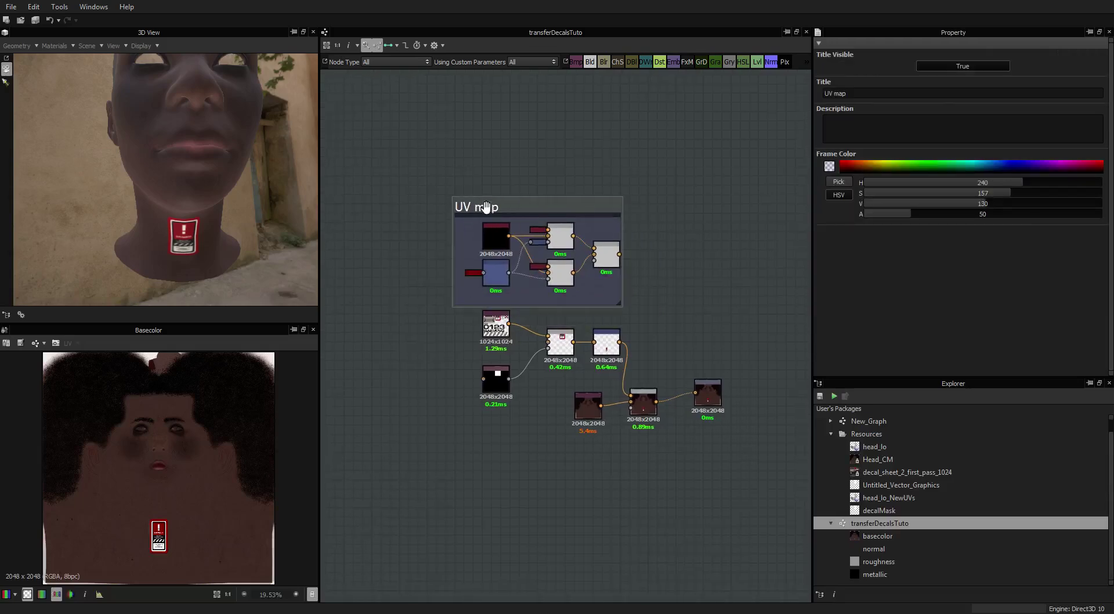
pyautogui.scroll(2, 520, 274)
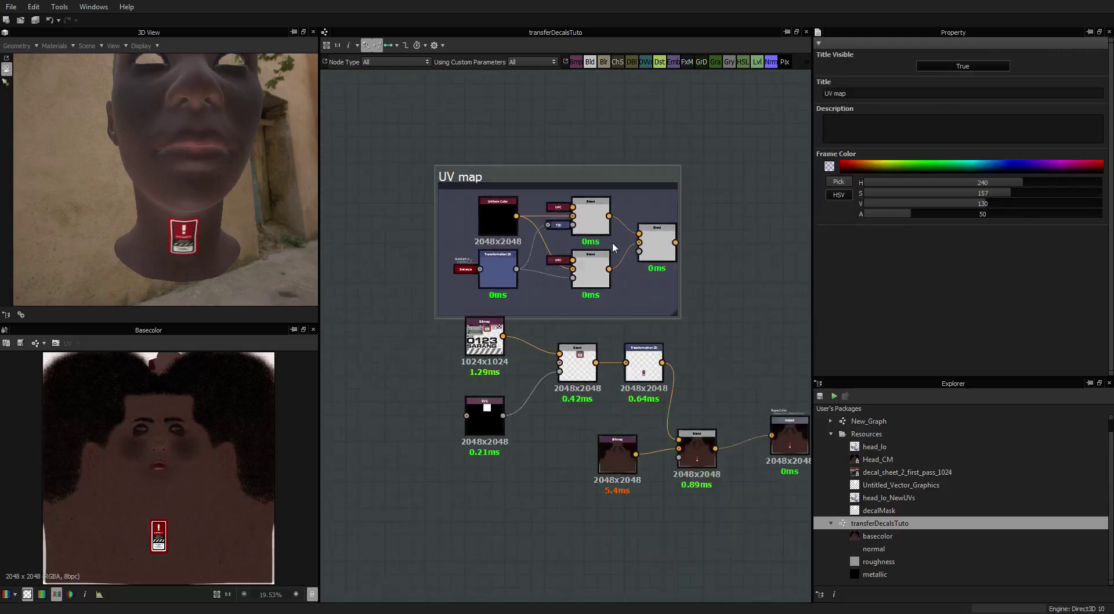
pyautogui.doubleClick(656, 243)
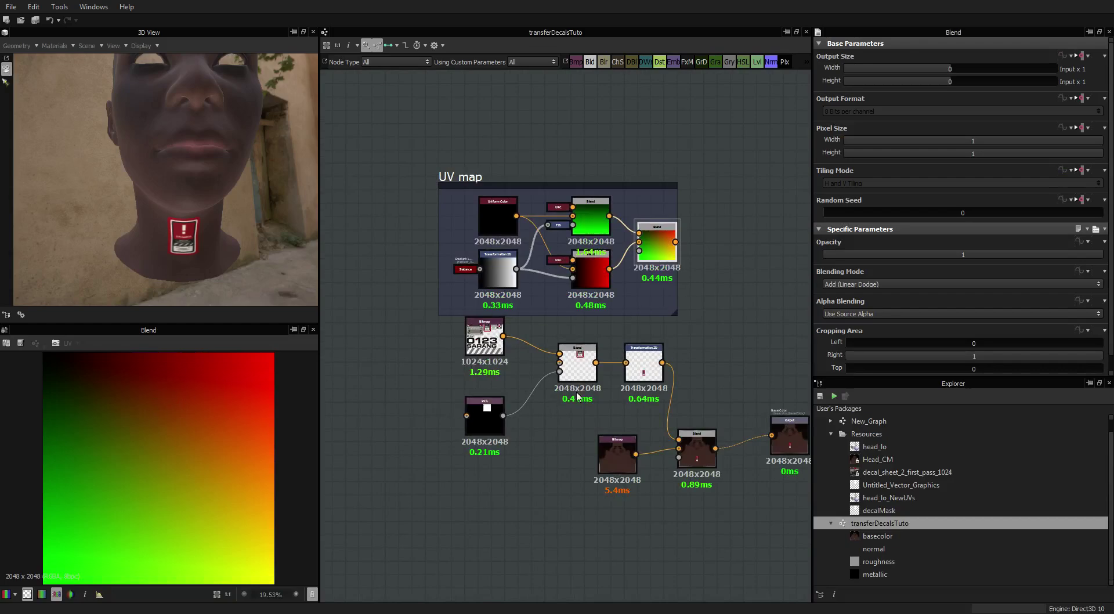
pyautogui.scroll(5, 657, 236)
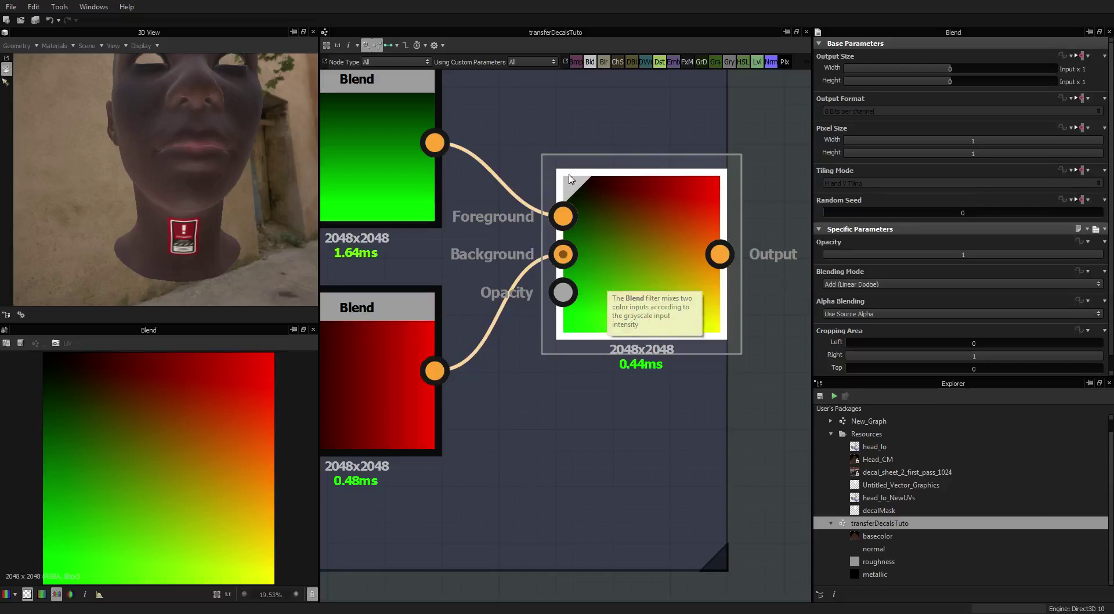
# Step: Overlay the head's UVs on the red-green gradient in the 2D view to compare them, and hide the overlay again
pyautogui.moveTo(114, 173); pyautogui.dragTo(158, 182)
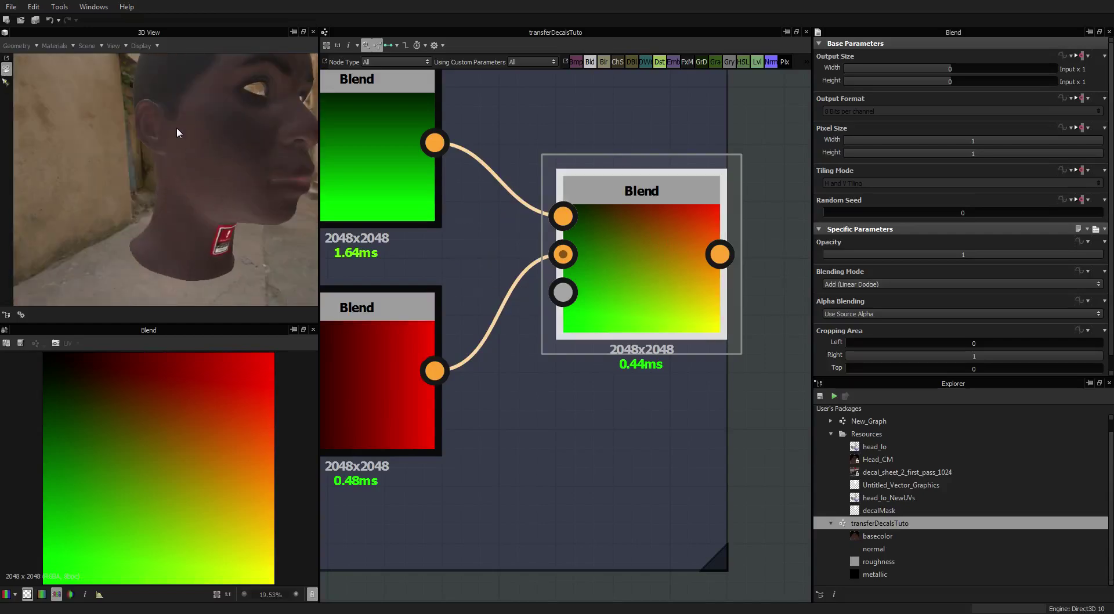
pyautogui.moveTo(231, 152); pyautogui.dragTo(77, 78)
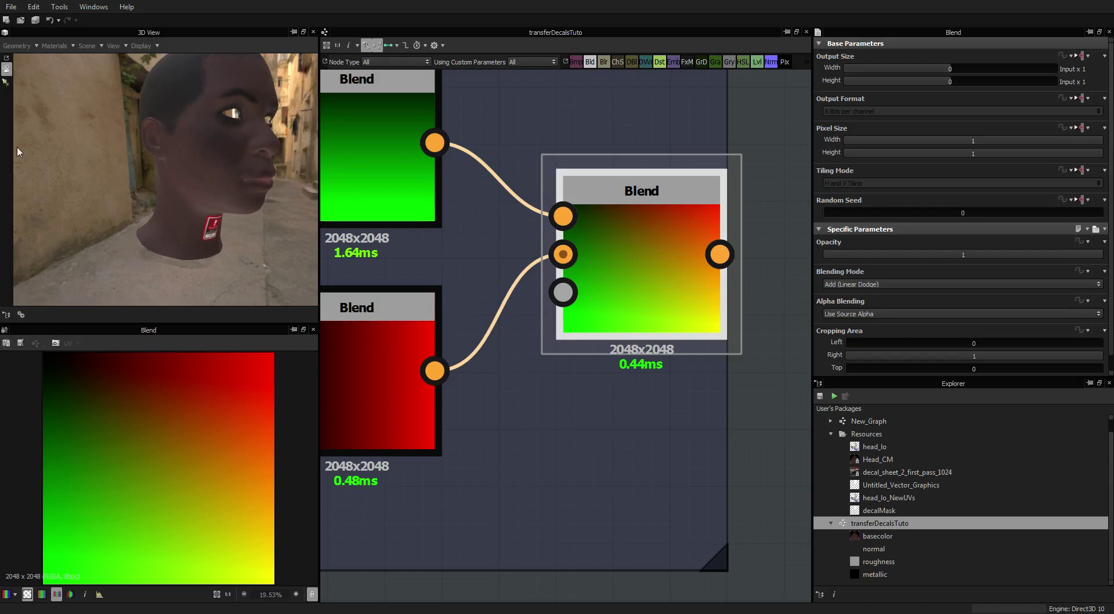
pyautogui.click(17, 45)
pyautogui.click(41, 82)
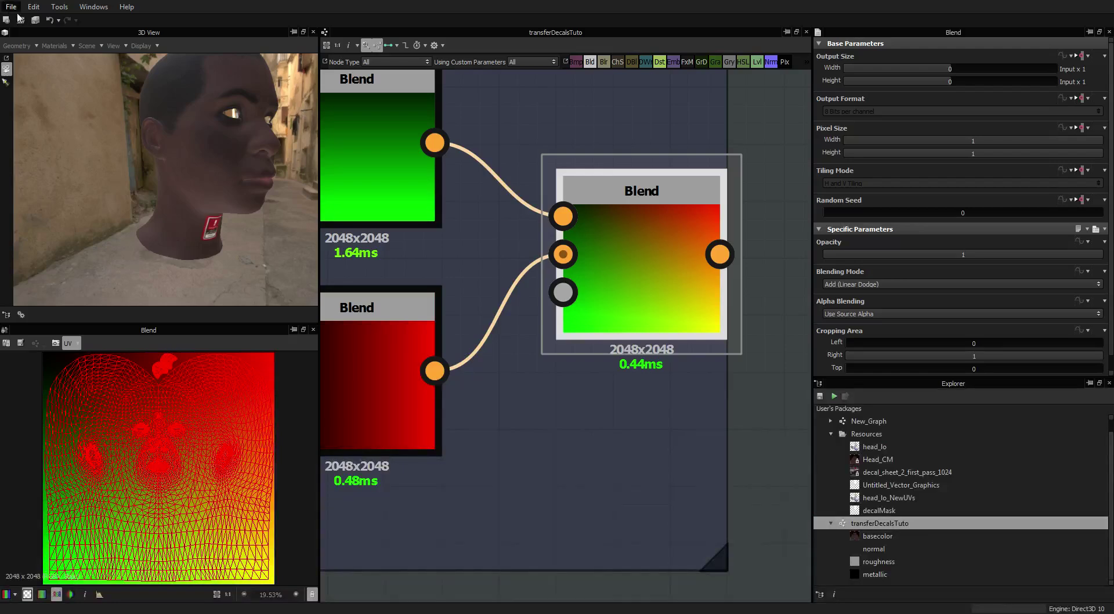
pyautogui.click(17, 45)
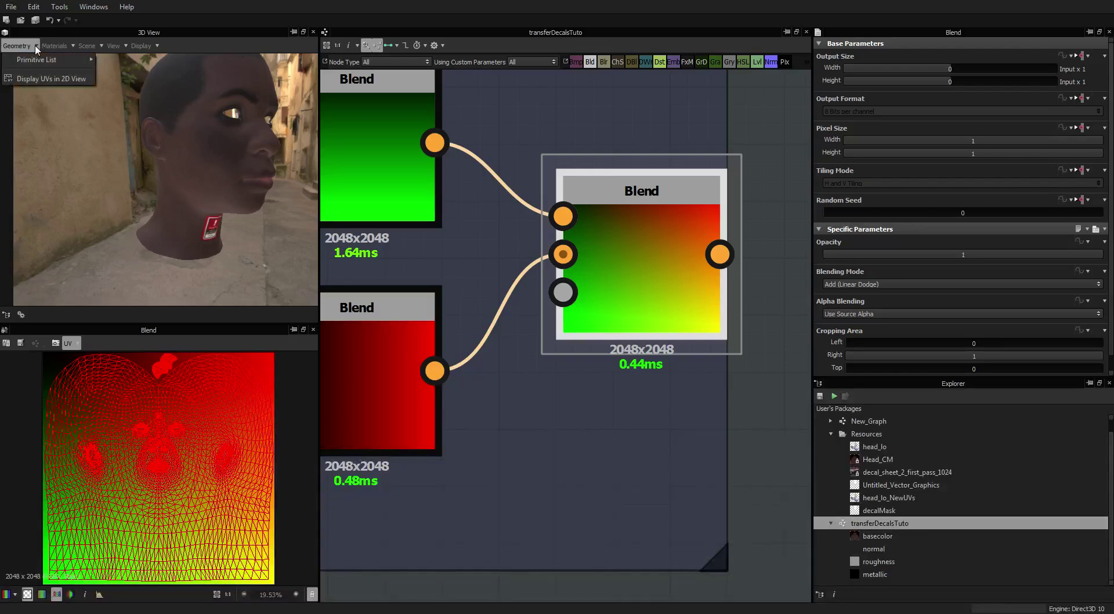
pyautogui.click(44, 79)
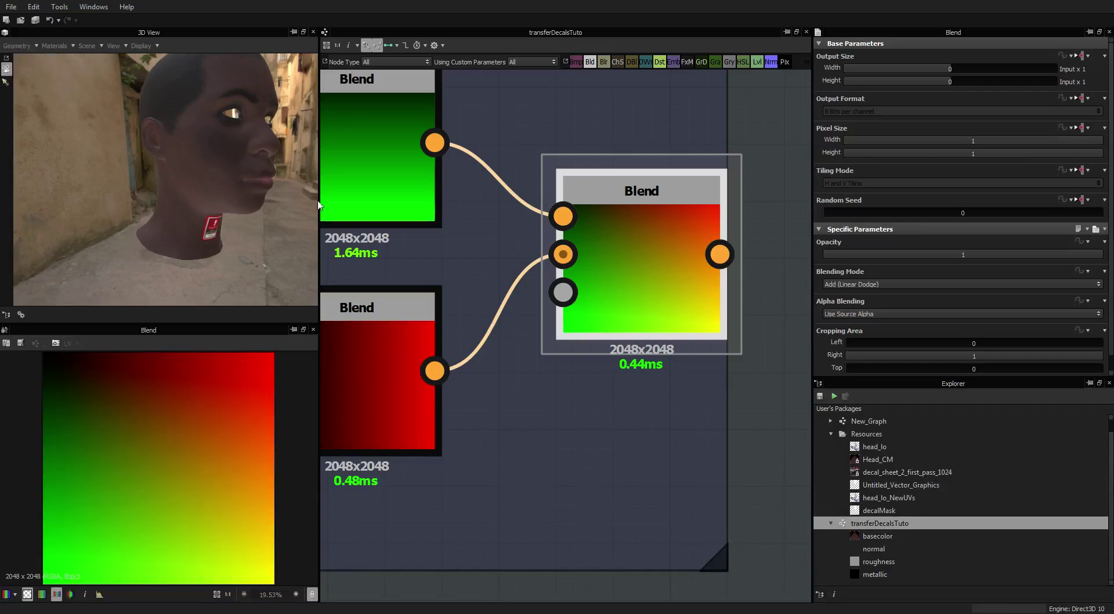
pyautogui.scroll(-5, 480, 224)
pyautogui.scroll(2, 502, 198)
pyautogui.moveTo(562, 323); pyautogui.dragTo(623, 225, button='middle')
pyautogui.scroll(5, 597, 252)
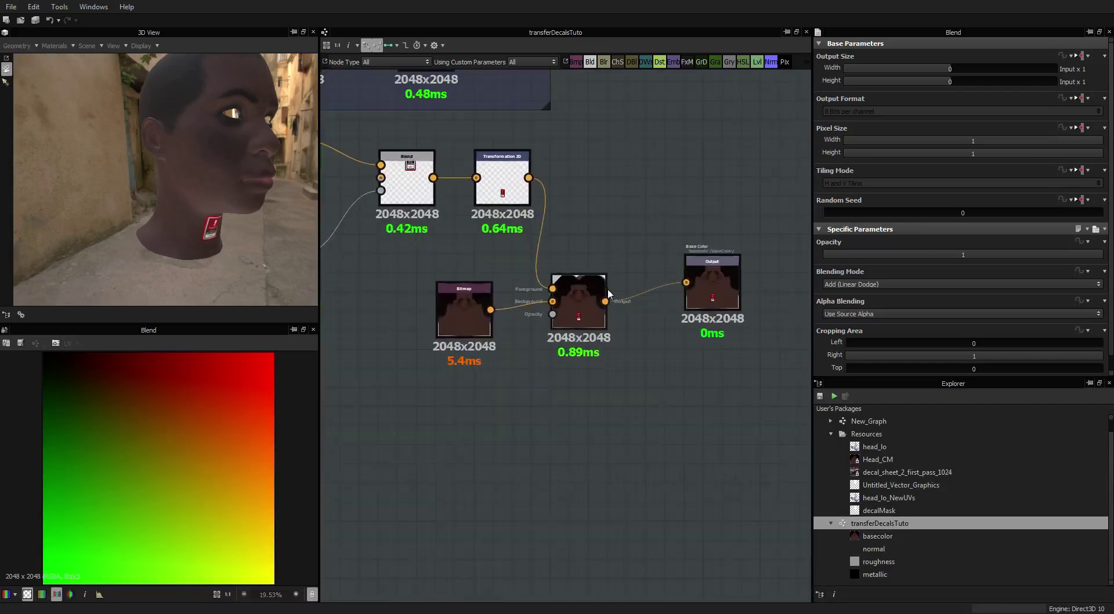
pyautogui.scroll(-4, 559, 190)
pyautogui.moveTo(531, 156); pyautogui.dragTo(643, 314, button='middle')
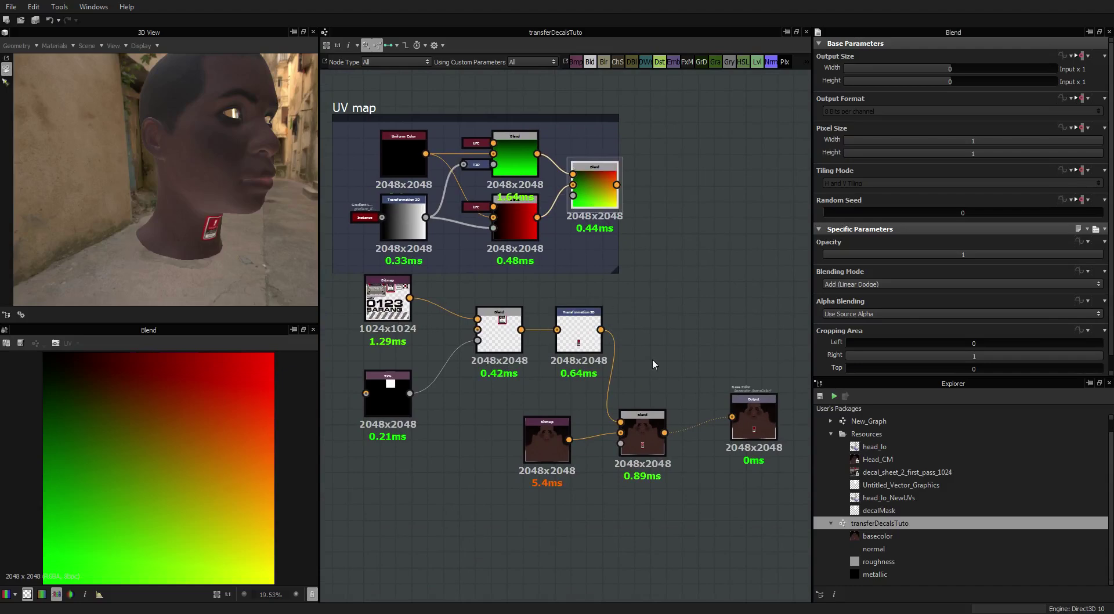
# Step: Move the decal and head colour nodes down, away from the UV map frame, and set the decal sheet Bitmap apart from them
pyautogui.scroll(-3, 580, 383)
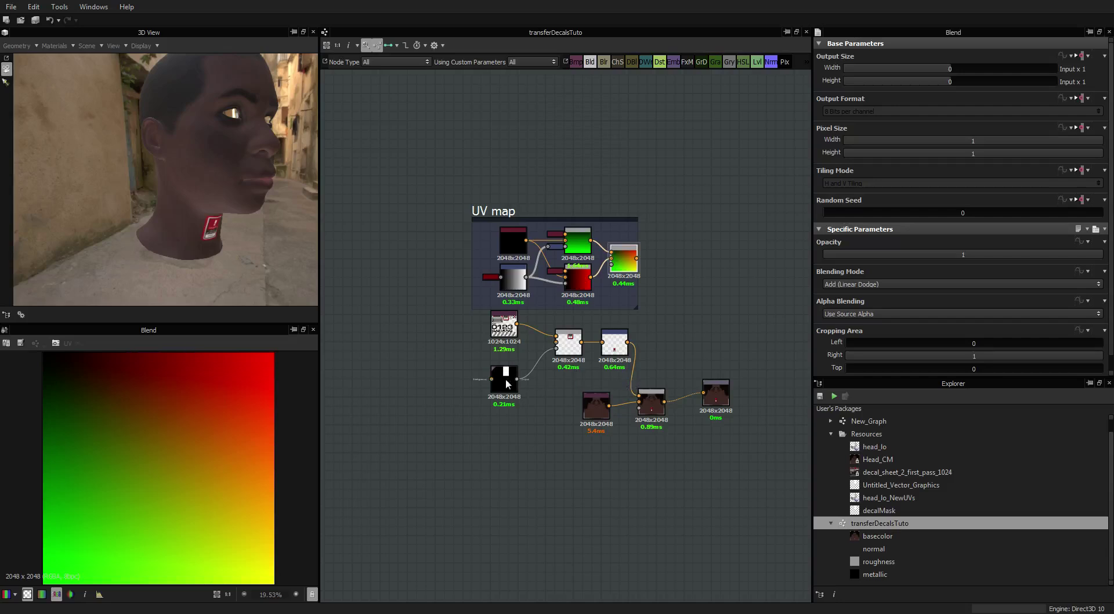
pyautogui.moveTo(452, 321); pyautogui.dragTo(666, 458)
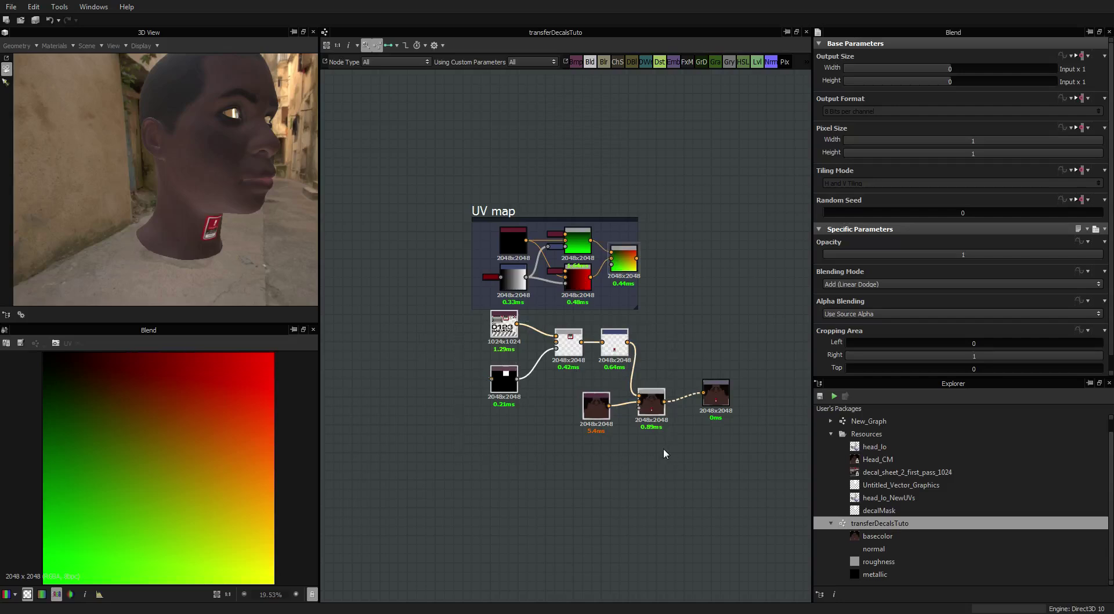
pyautogui.moveTo(653, 405); pyautogui.dragTo(607, 470)
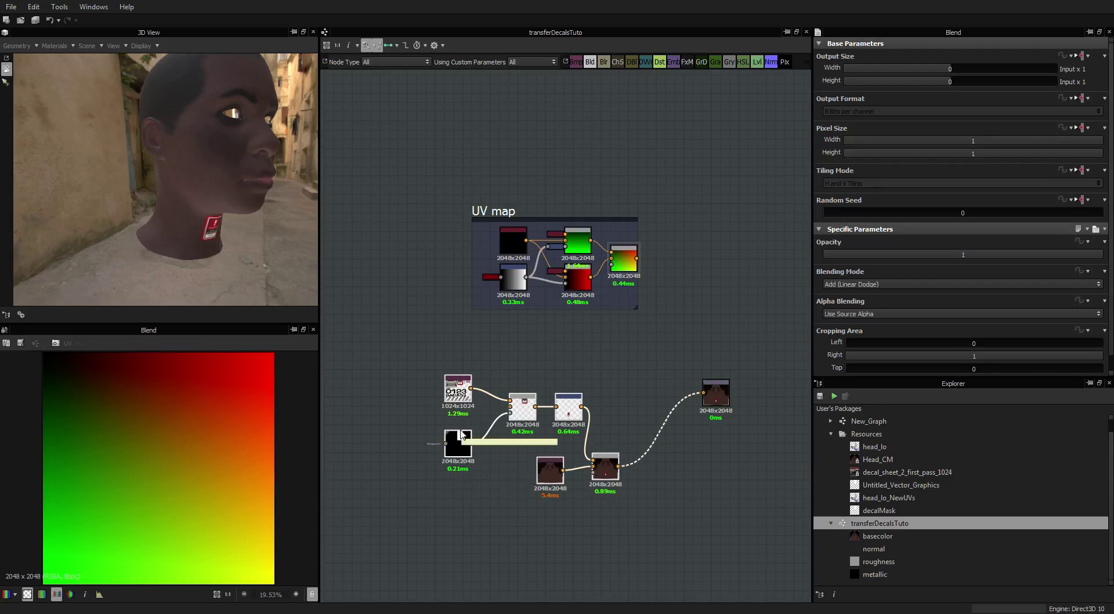
pyautogui.moveTo(459, 395); pyautogui.dragTo(383, 292)
pyautogui.click(486, 370)
pyautogui.moveTo(561, 385); pyautogui.dragTo(619, 366, button='middle')
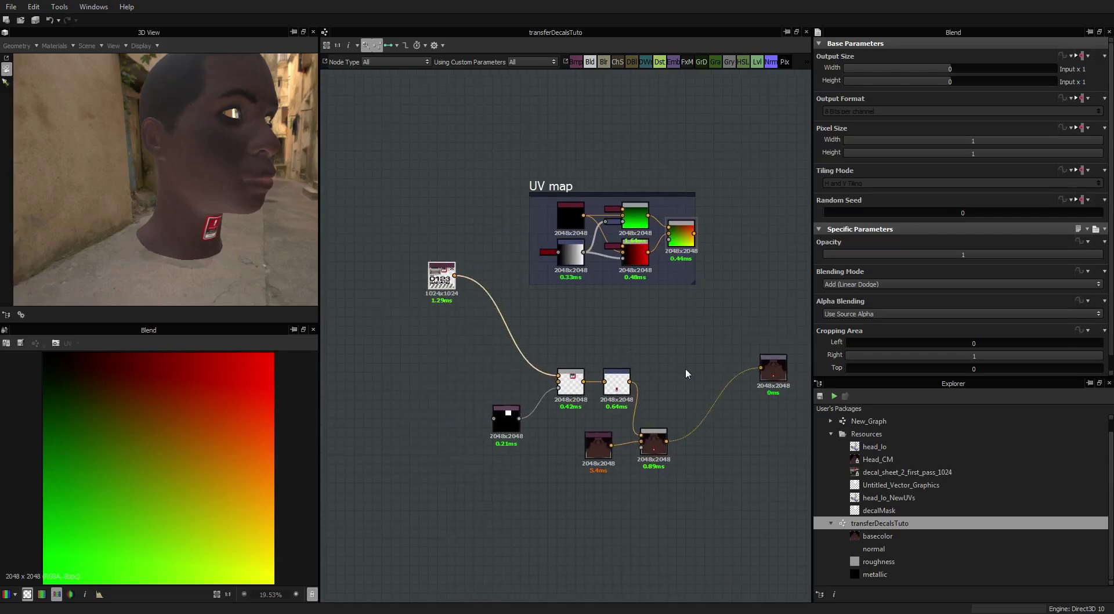
# Step: Open New_Graph and examine how its UV map Blend is masked by the SVG and passed through Transformation 2D to the Pixel Processor
pyautogui.doubleClick(869, 421)
pyautogui.scroll(6, 496, 313)
pyautogui.scroll(-4, 495, 318)
pyautogui.scroll(5, 418, 378)
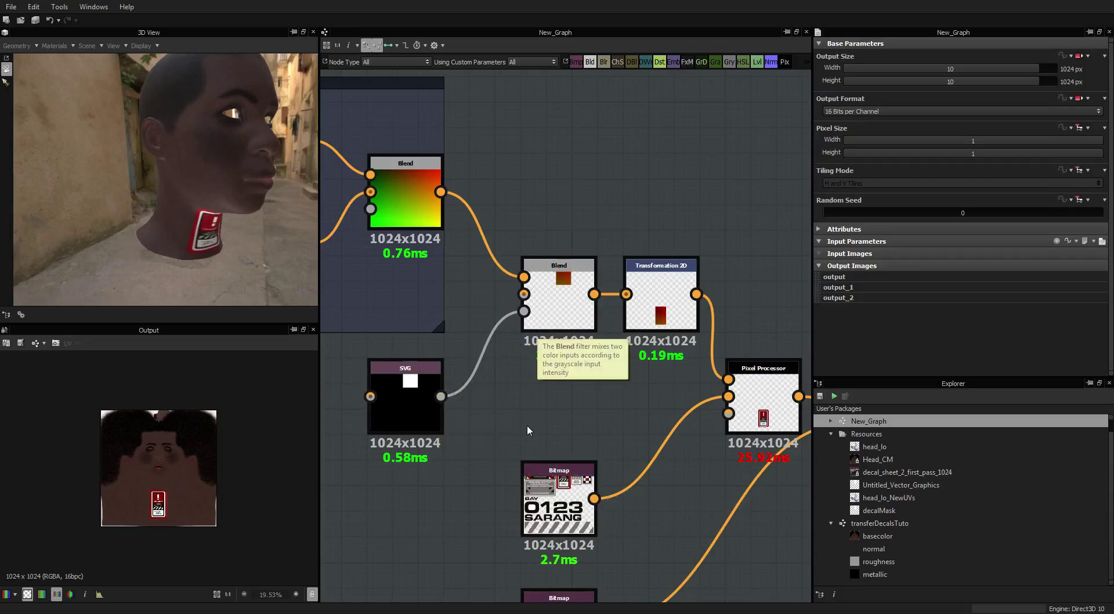
pyautogui.scroll(4, 569, 281)
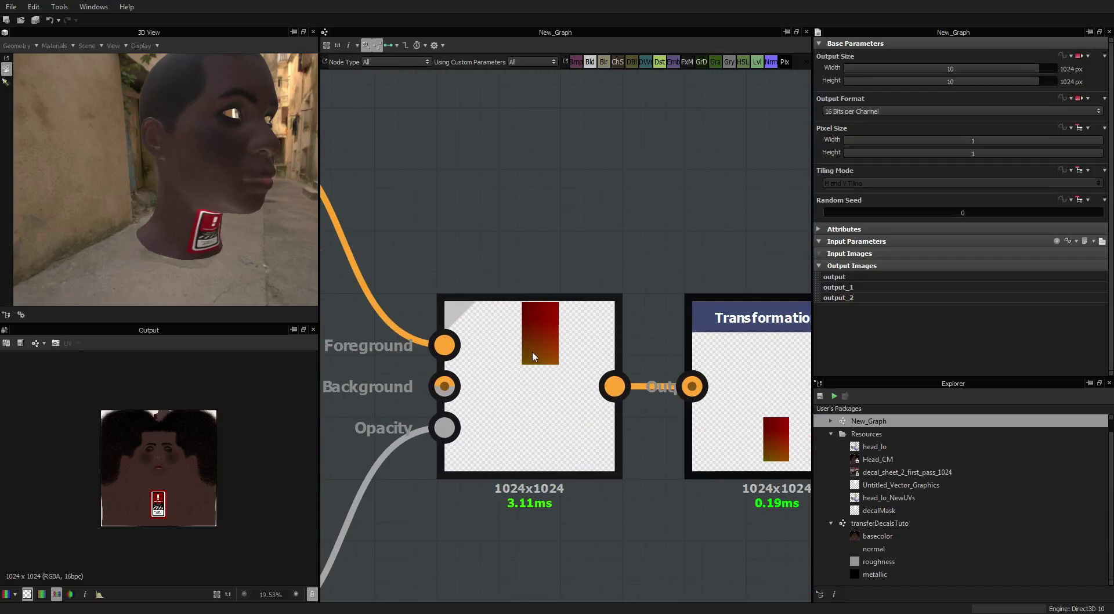
pyautogui.scroll(-4, 534, 354)
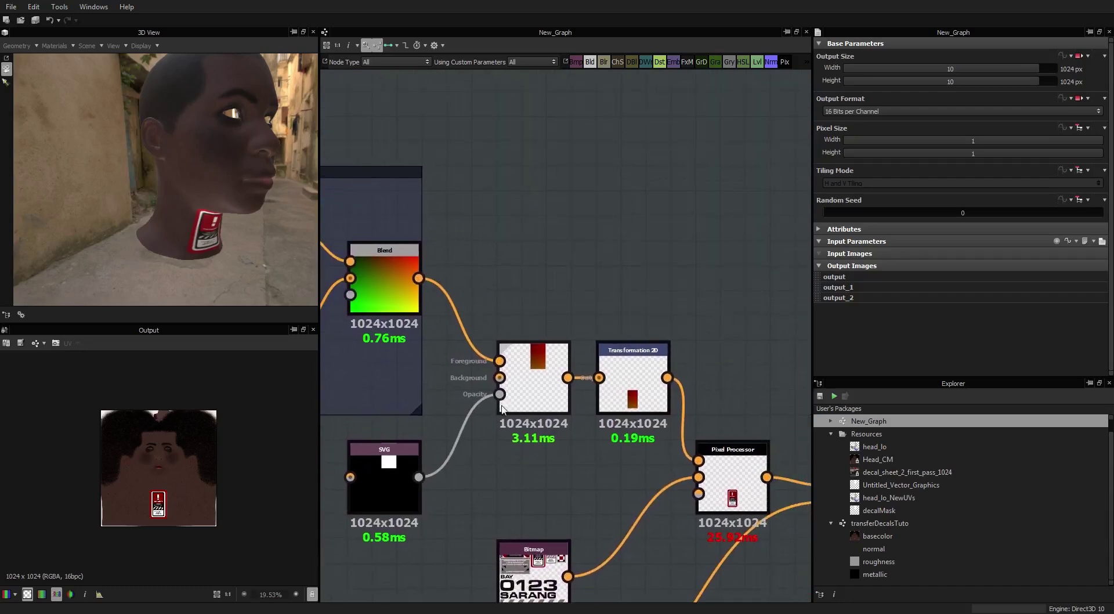
pyautogui.moveTo(638, 259); pyautogui.dragTo(599, 351, button='middle')
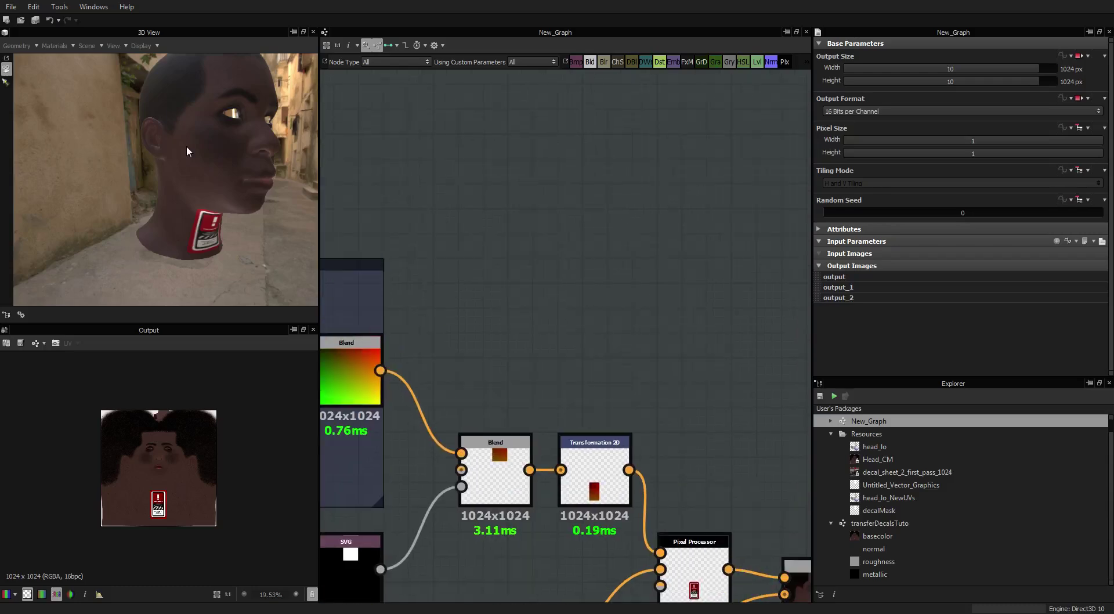
# Step: Return to transferDecalsTuto and connect the UV map's final Blend to the foreground of the masking Blend in place of the decal sheet
pyautogui.doubleClick(880, 523)
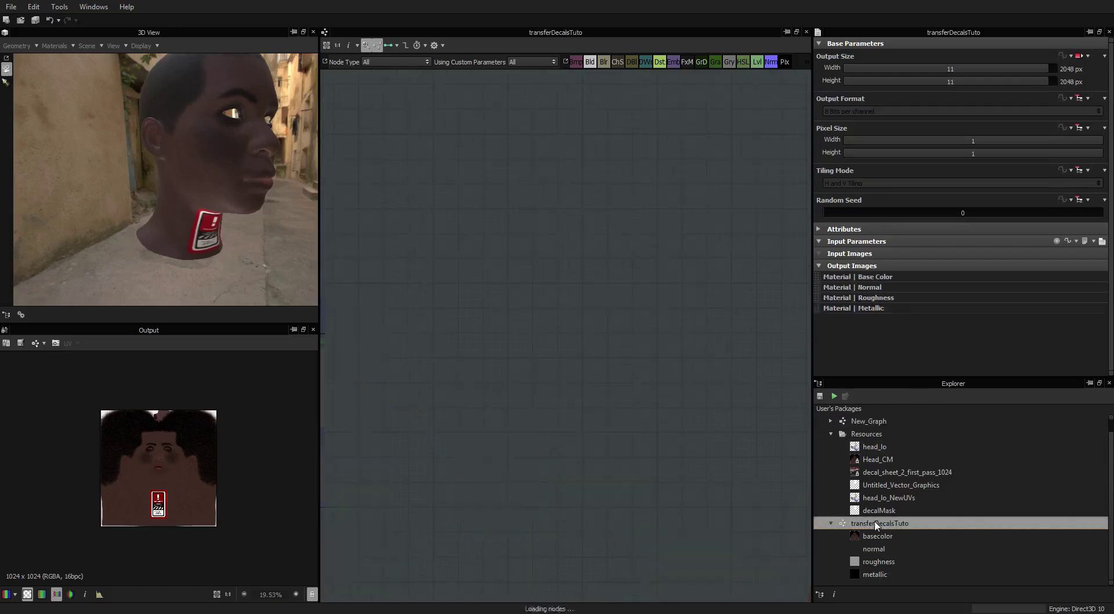
pyautogui.moveTo(547, 363); pyautogui.dragTo(636, 312, button='middle')
pyautogui.moveTo(667, 163); pyautogui.dragTo(537, 298)
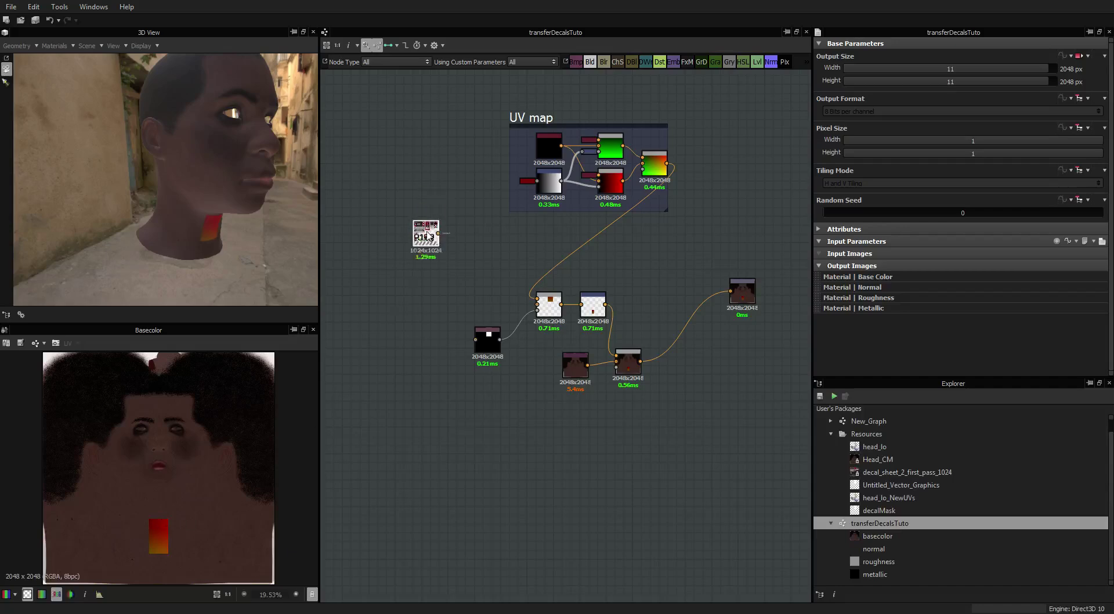
# Step: Preview the decal sheet Bitmap, compare it with the UV map's final Blend, and view the gradient patch on the front of the neck
pyautogui.moveTo(431, 207); pyautogui.dragTo(423, 313)
pyautogui.doubleClick(418, 310)
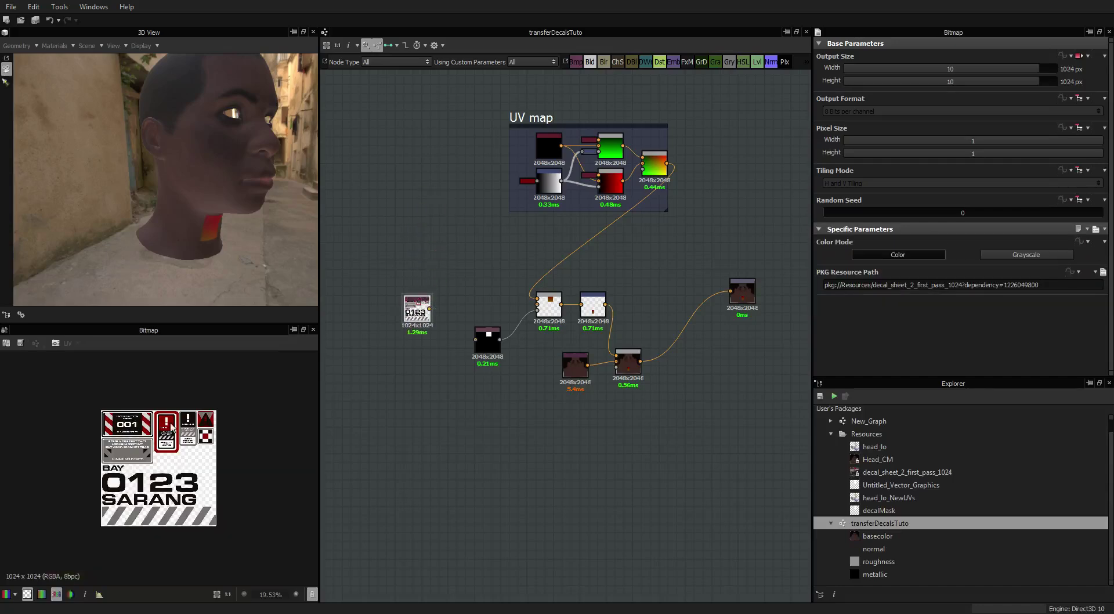
pyautogui.scroll(5, 172, 476)
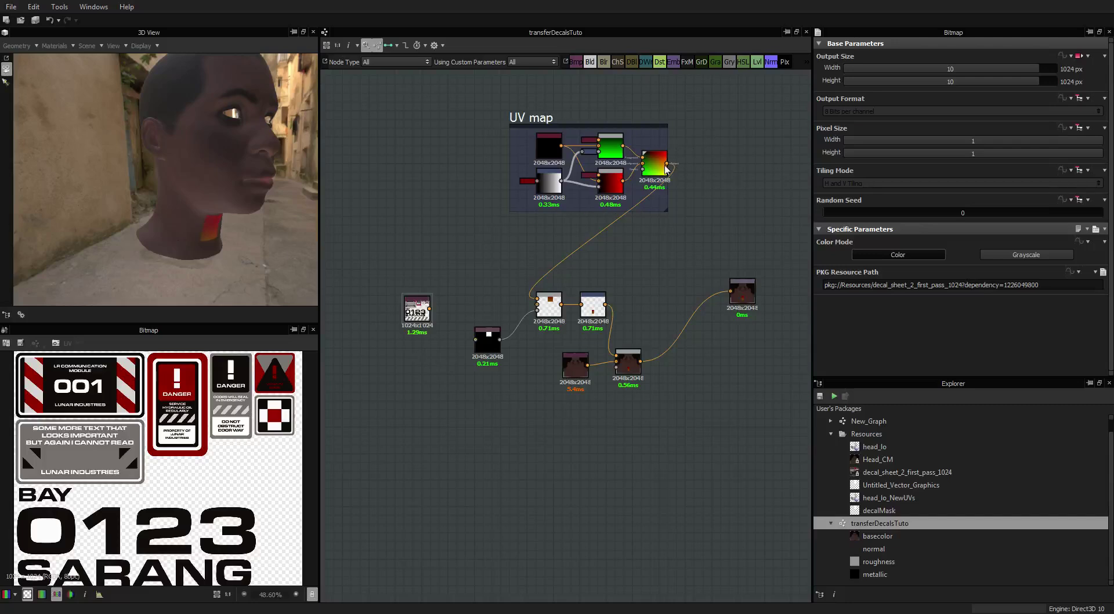
pyautogui.click(657, 169)
pyautogui.moveTo(243, 217); pyautogui.dragTo(187, 165)
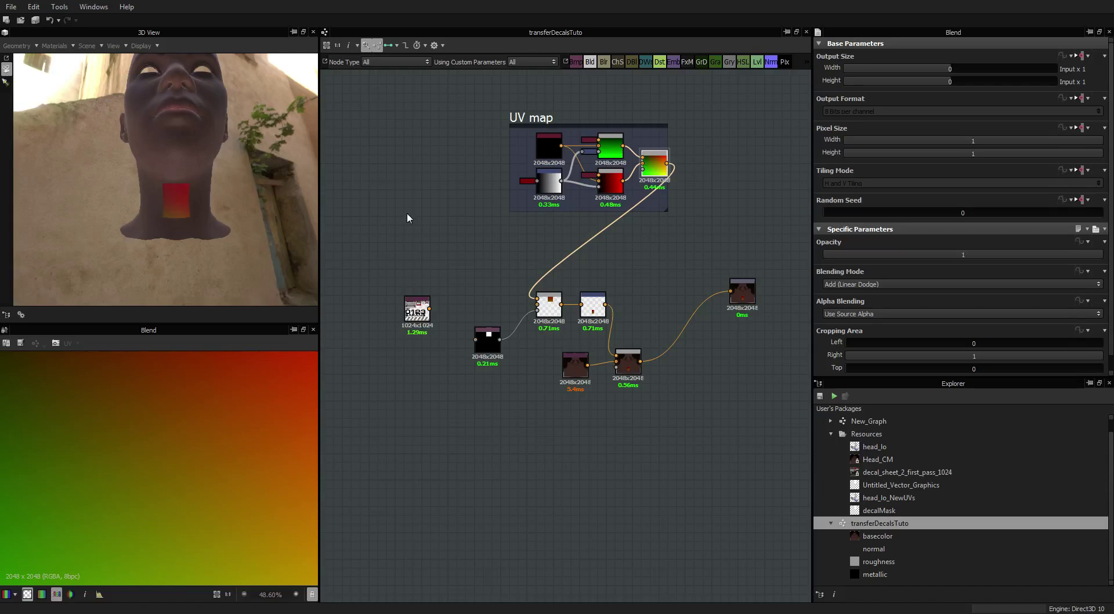
# Step: Place the decal sheet Bitmap beside the masking Blend and examine the Transformation 2D node's parameters
pyautogui.moveTo(428, 307); pyautogui.dragTo(506, 284)
pyautogui.scroll(3, 551, 285)
pyautogui.scroll(-2, 551, 284)
pyautogui.doubleClick(598, 310)
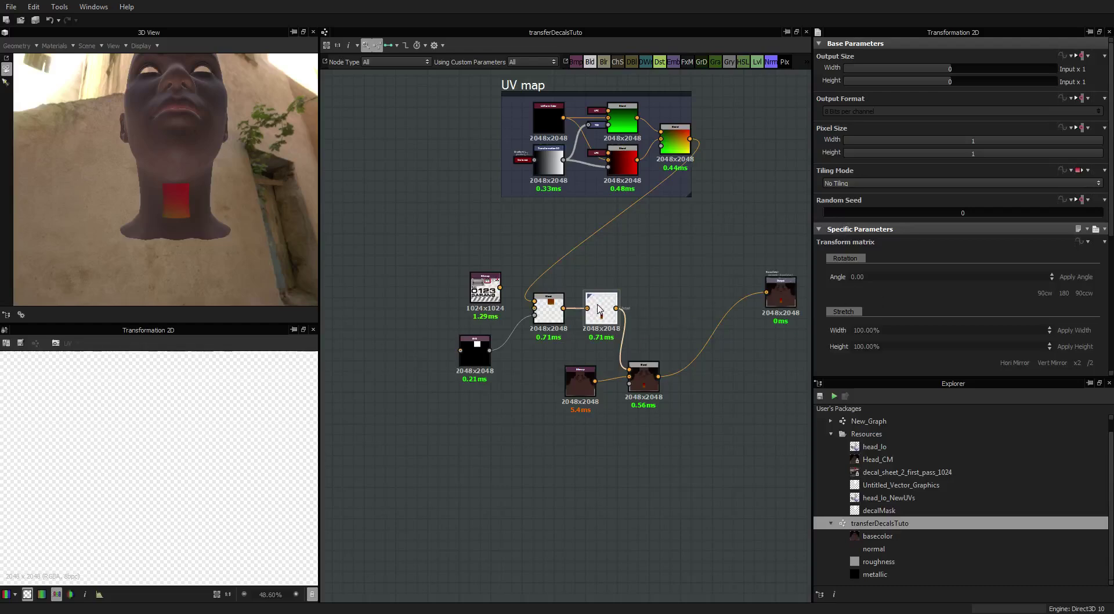
pyautogui.scroll(-5, 916, 308)
pyautogui.scroll(-2, 916, 313)
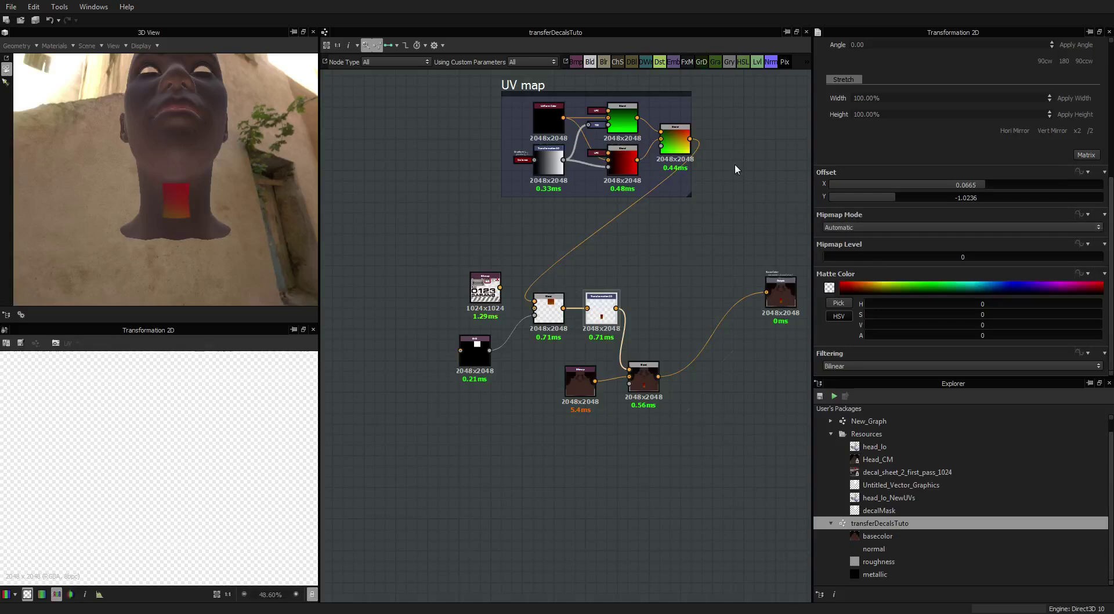
# Step: Spread out the final Blend and the head colour Bitmap to make room after the Transformation 2D node
pyautogui.moveTo(539, 152); pyautogui.dragTo(371, 195)
pyautogui.moveTo(696, 299); pyautogui.dragTo(694, 213, button='middle')
pyautogui.scroll(-2, 676, 218)
pyautogui.scroll(3, 656, 244)
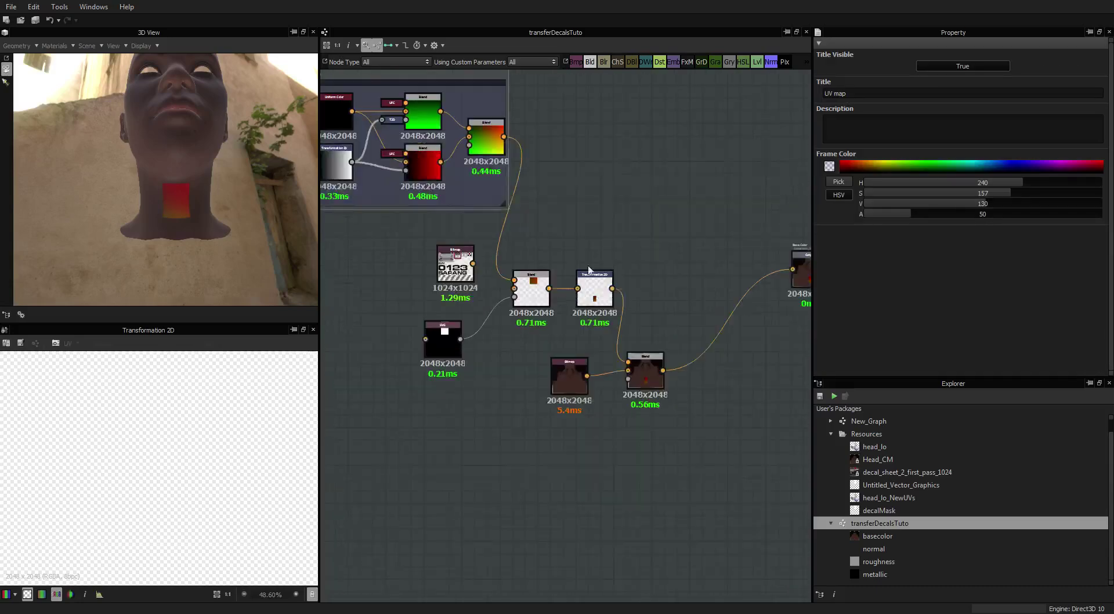
pyautogui.moveTo(662, 300); pyautogui.dragTo(690, 239, button='middle')
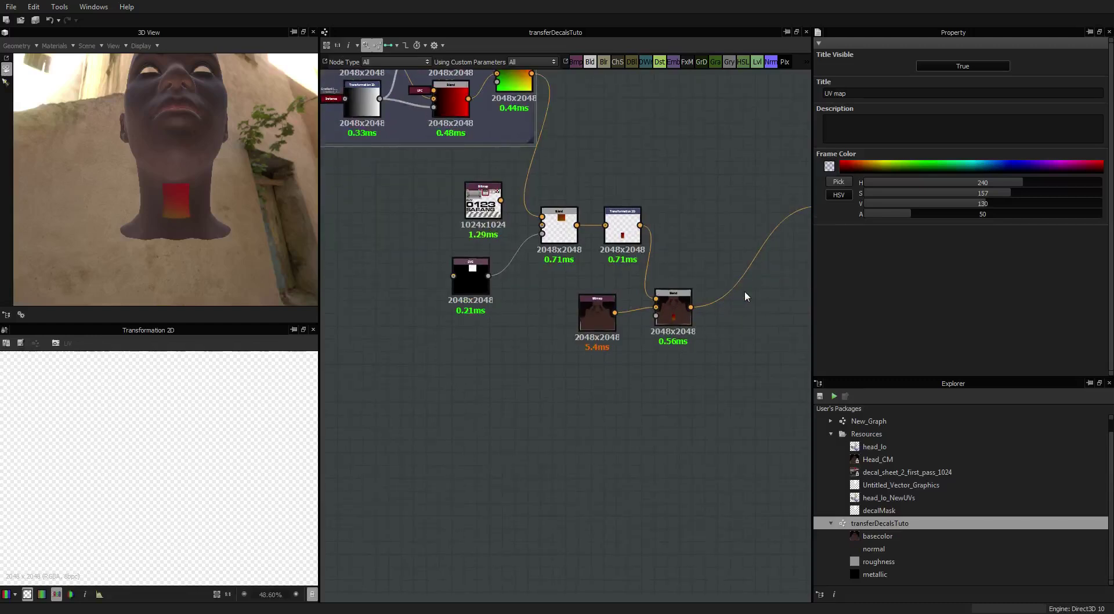
pyautogui.moveTo(740, 290); pyautogui.dragTo(637, 294, button='middle')
pyautogui.moveTo(571, 316); pyautogui.dragTo(653, 290)
pyautogui.moveTo(500, 298); pyautogui.dragTo(551, 344)
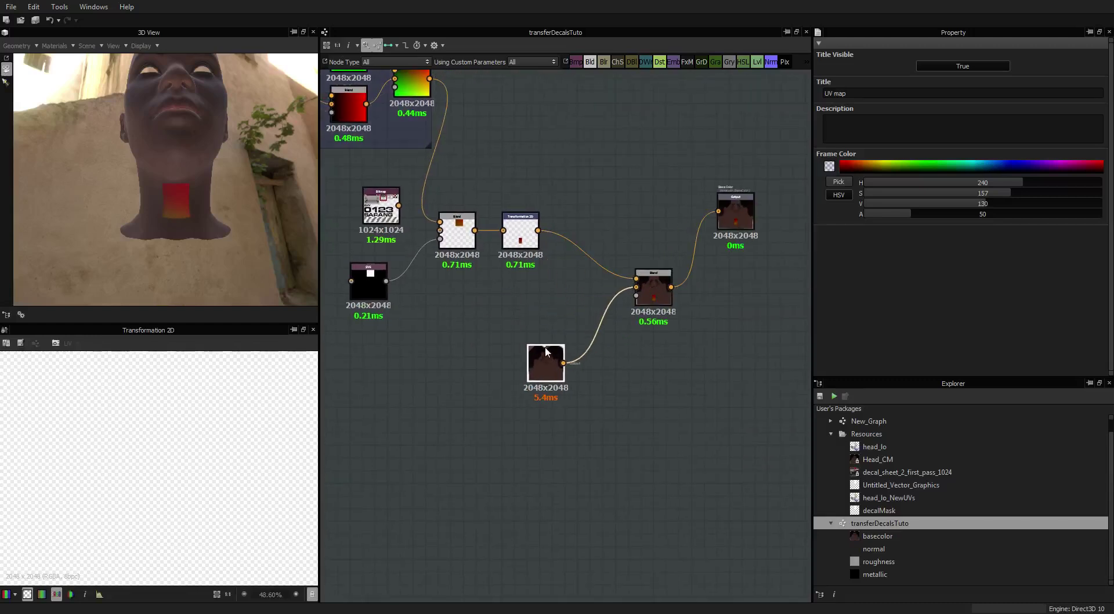
pyautogui.moveTo(527, 270); pyautogui.dragTo(520, 263)
pyautogui.click(555, 261)
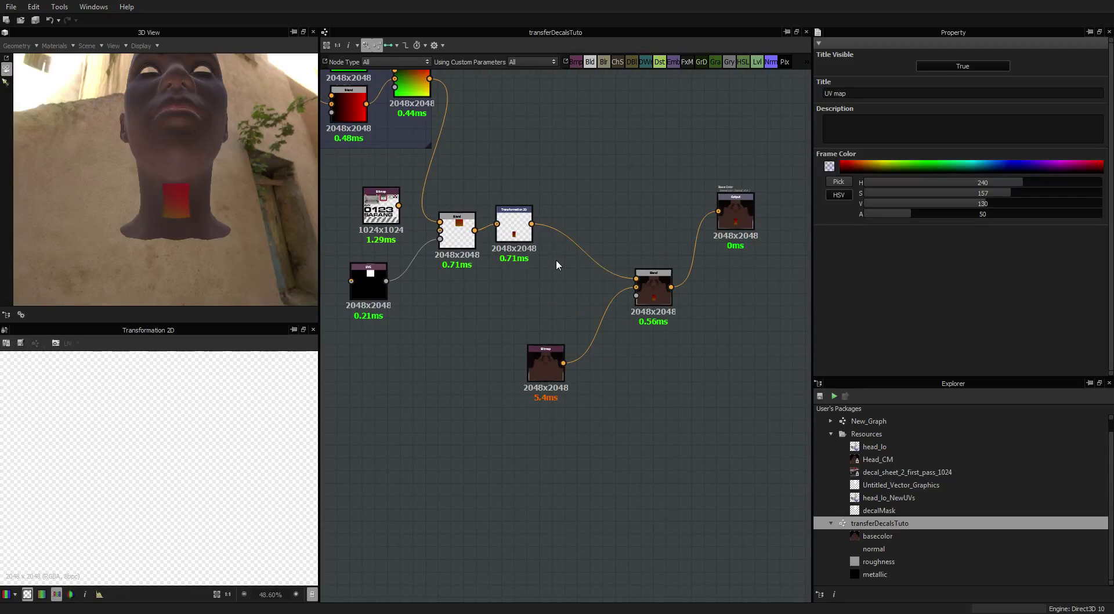
# Step: Add a Pixel Processor node and connect the Transformation 2D output to its first input
pyautogui.press('space')
pyautogui.write('pixe')
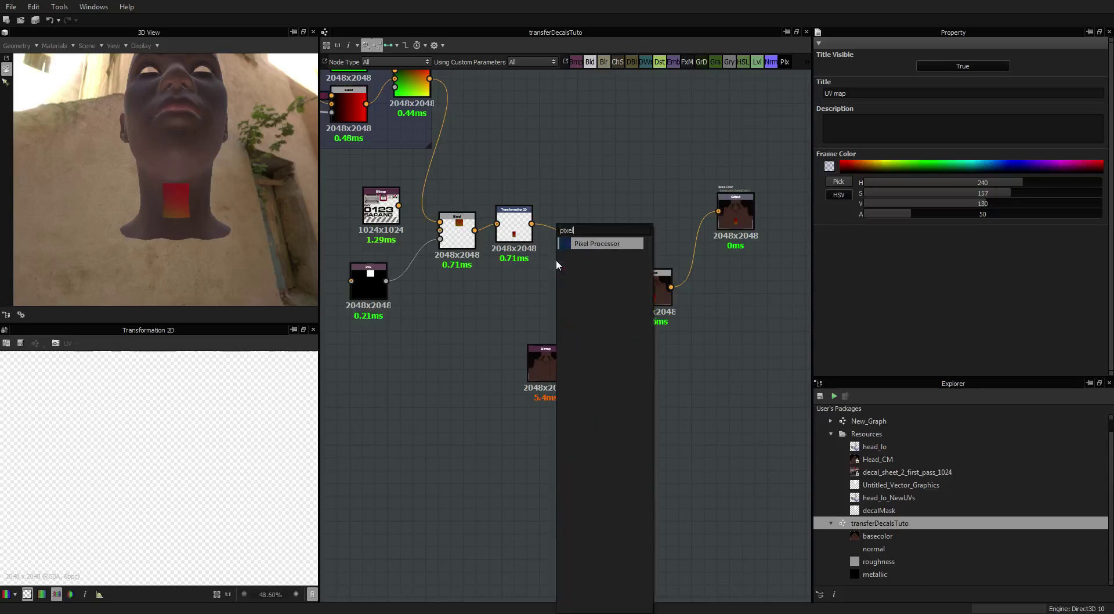
pyautogui.write('l')
pyautogui.click(597, 243)
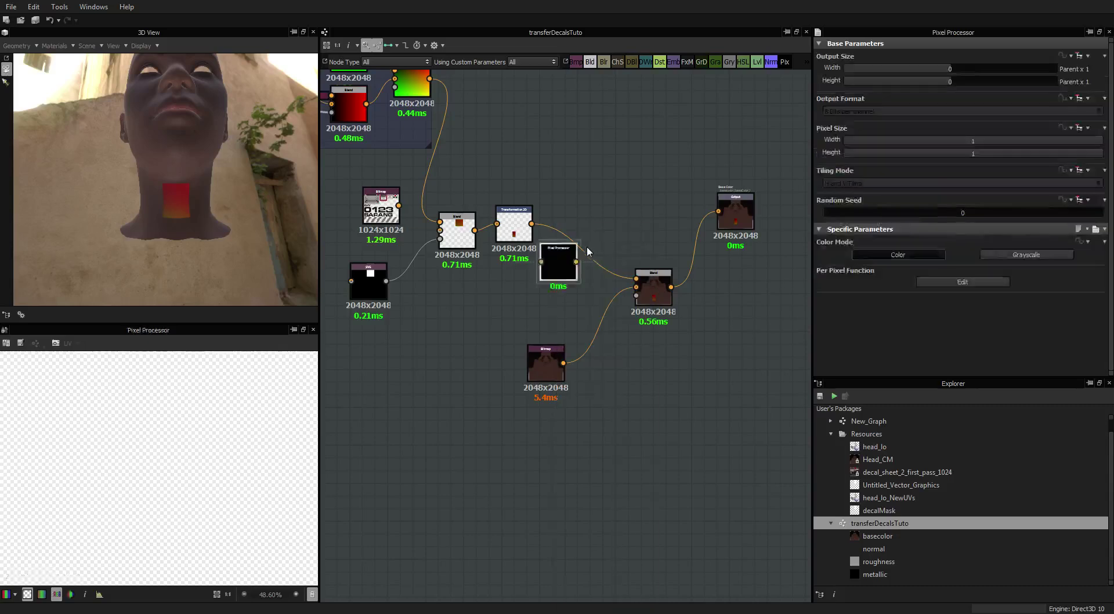
pyautogui.moveTo(569, 262); pyautogui.dragTo(582, 260)
pyautogui.moveTo(531, 224); pyautogui.dragTo(562, 259)
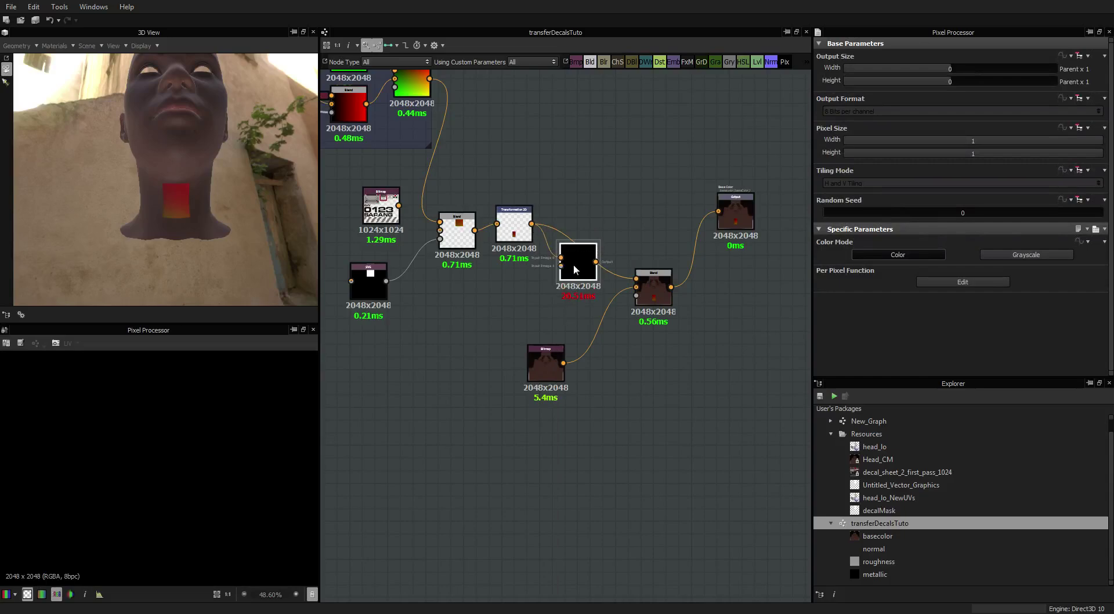
# Step: Connect the decal sheet Bitmap to the Pixel Processor's second input and move the final Blend, Output and head colour Bitmap farther along
pyautogui.scroll(-3, 487, 258)
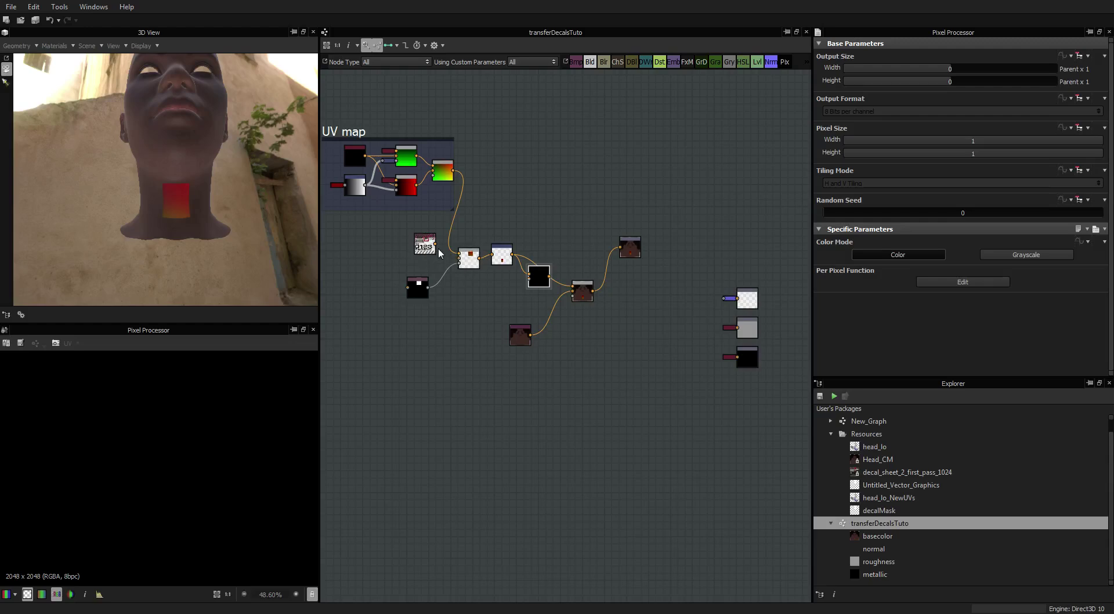
pyautogui.moveTo(436, 243); pyautogui.dragTo(497, 296)
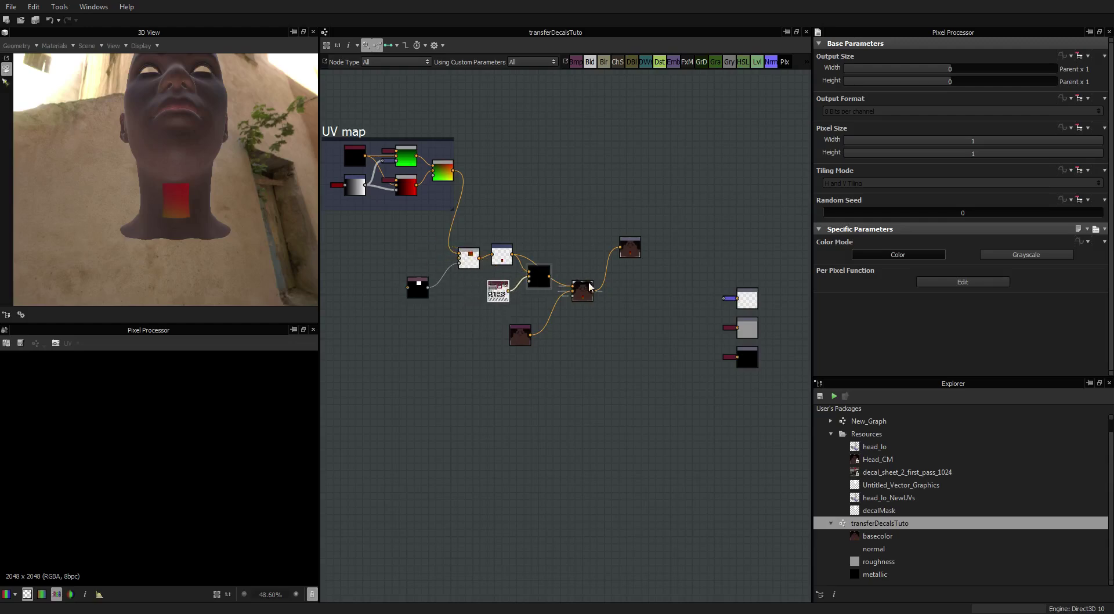
pyautogui.moveTo(589, 292); pyautogui.dragTo(682, 255)
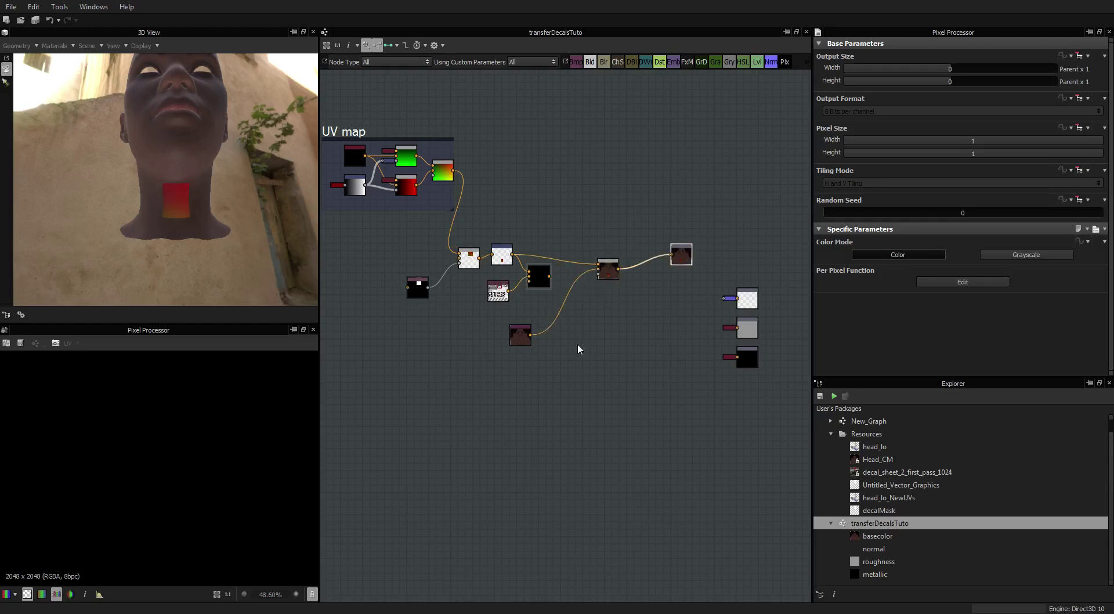
pyautogui.moveTo(519, 339); pyautogui.dragTo(584, 330)
pyautogui.scroll(4, 532, 314)
pyautogui.moveTo(529, 314); pyautogui.dragTo(582, 378, button='middle')
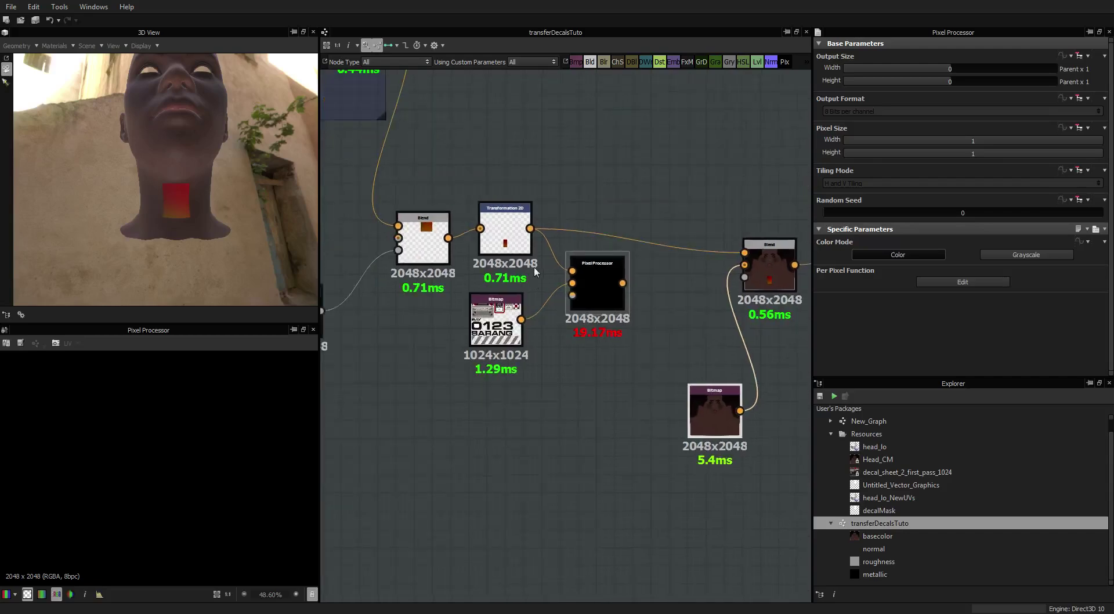
# Step: Compare the gradient patch in the Transformation 2D node with the decal sheet Bitmap, both feeding the Pixel Processor
pyautogui.click(511, 235)
pyautogui.scroll(5, 510, 234)
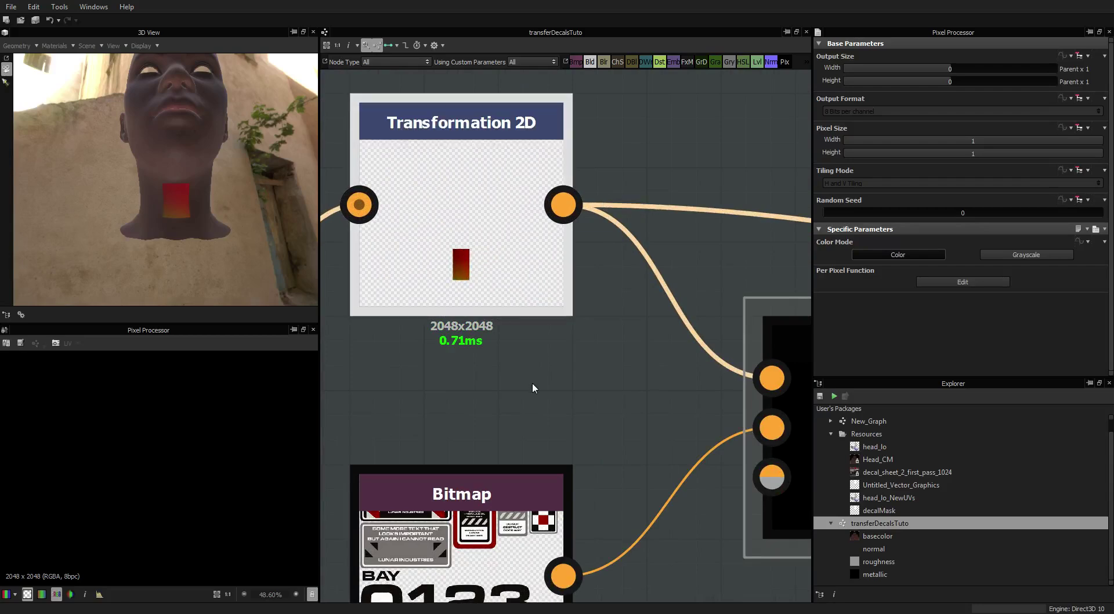
pyautogui.scroll(-2, 532, 382)
pyautogui.moveTo(557, 390); pyautogui.dragTo(545, 307, button='middle')
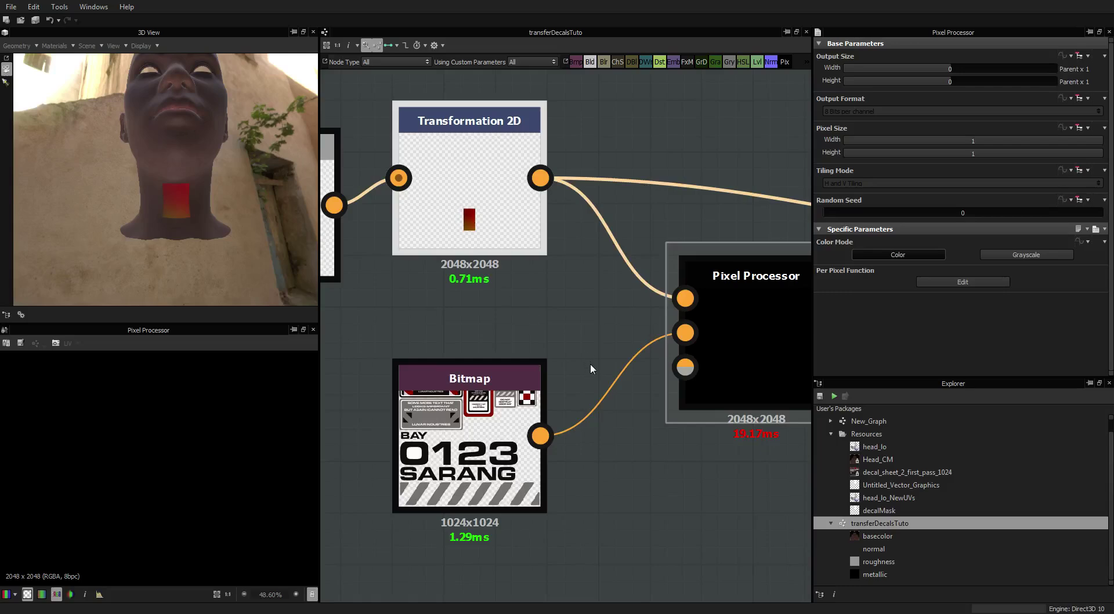
pyautogui.scroll(-2, 590, 367)
pyautogui.moveTo(597, 398); pyautogui.dragTo(611, 326, button='middle')
pyautogui.scroll(4, 548, 328)
pyautogui.moveTo(531, 274); pyautogui.dragTo(535, 326, button='middle')
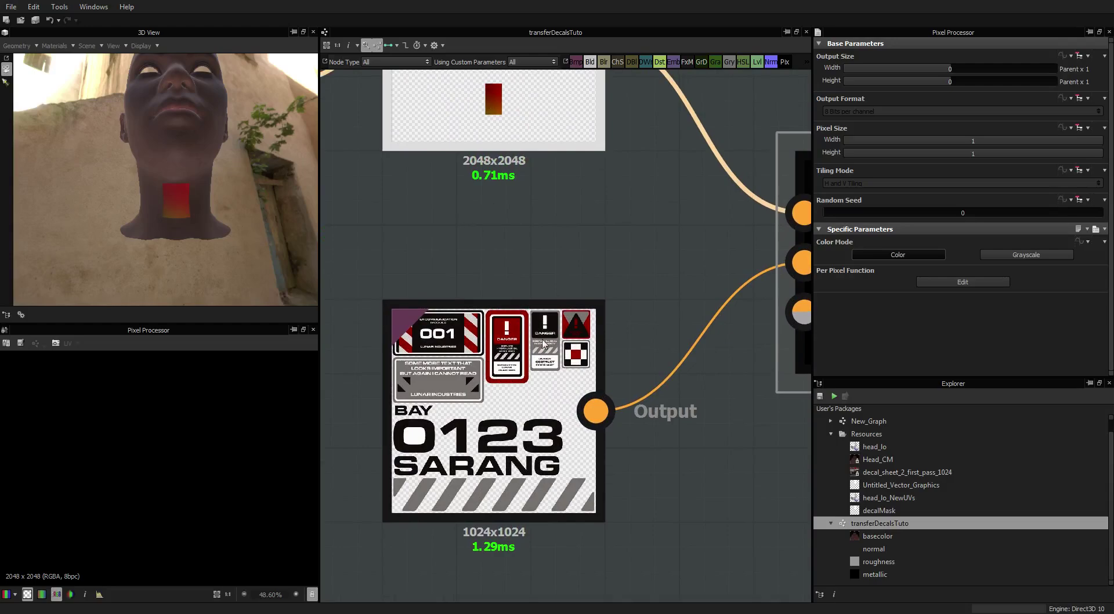
pyautogui.scroll(-3, 511, 360)
pyautogui.scroll(-2, 635, 288)
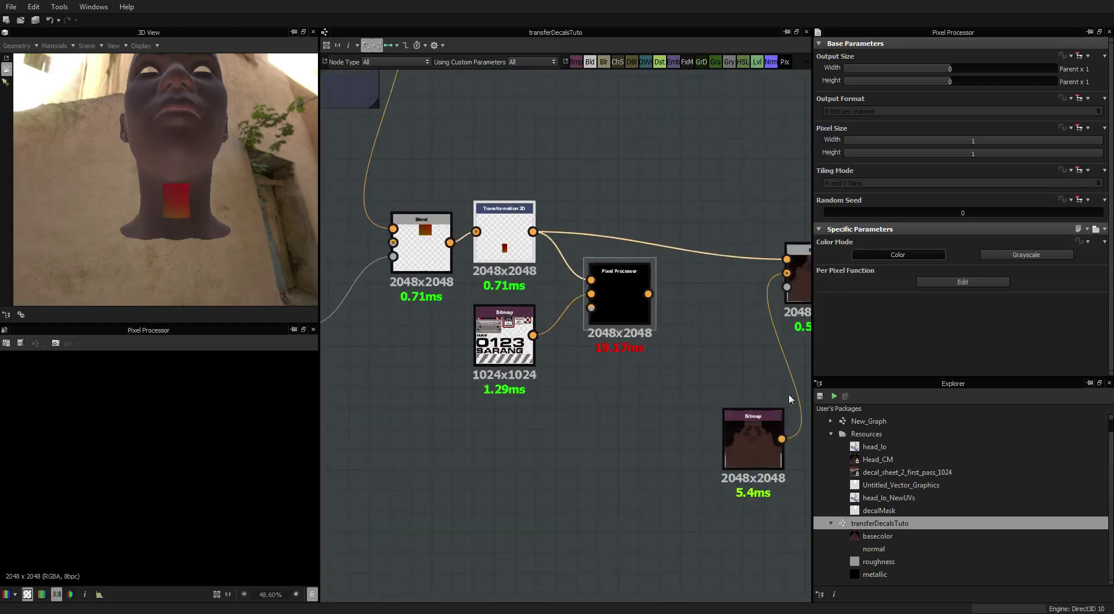
# Step: Open the Pixel Processor's Per Pixel Function for editing and delete the default Float4 node
pyautogui.click(625, 287)
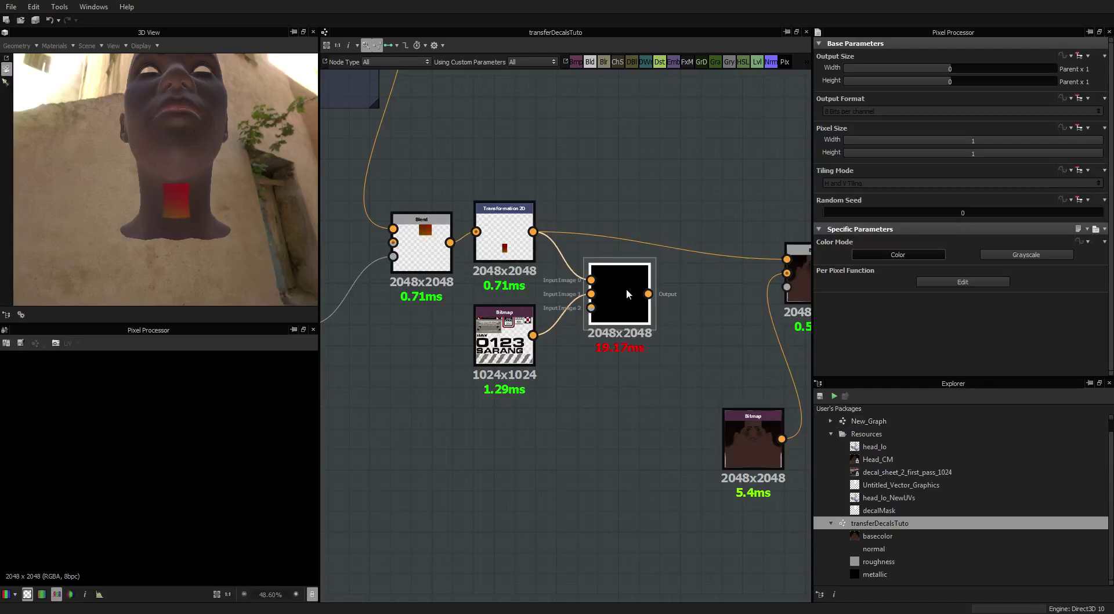
pyautogui.click(951, 283)
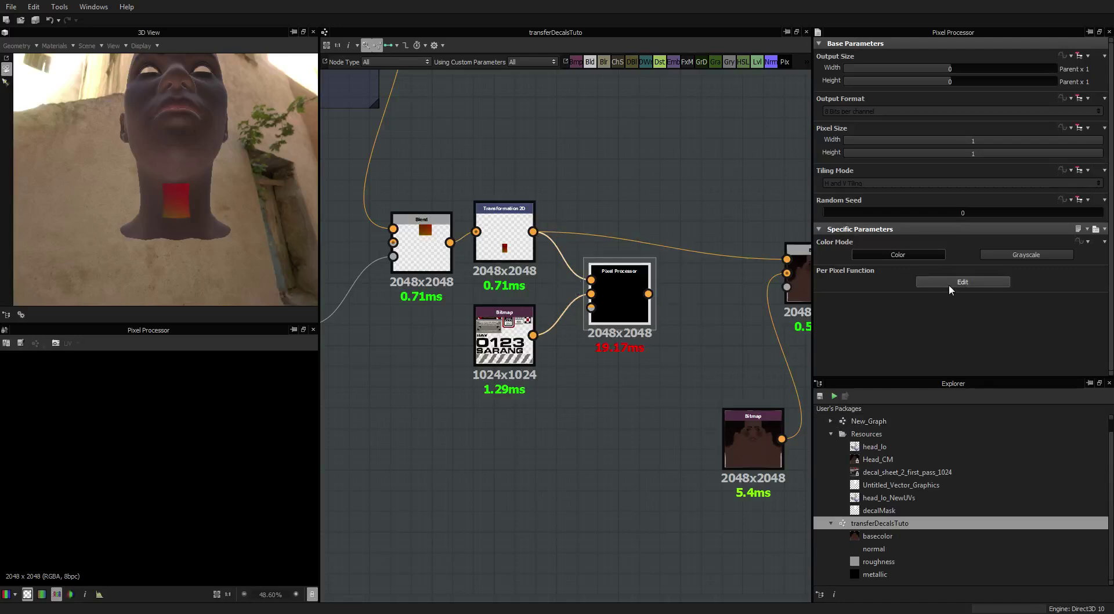
pyautogui.moveTo(782, 203); pyautogui.dragTo(433, 367)
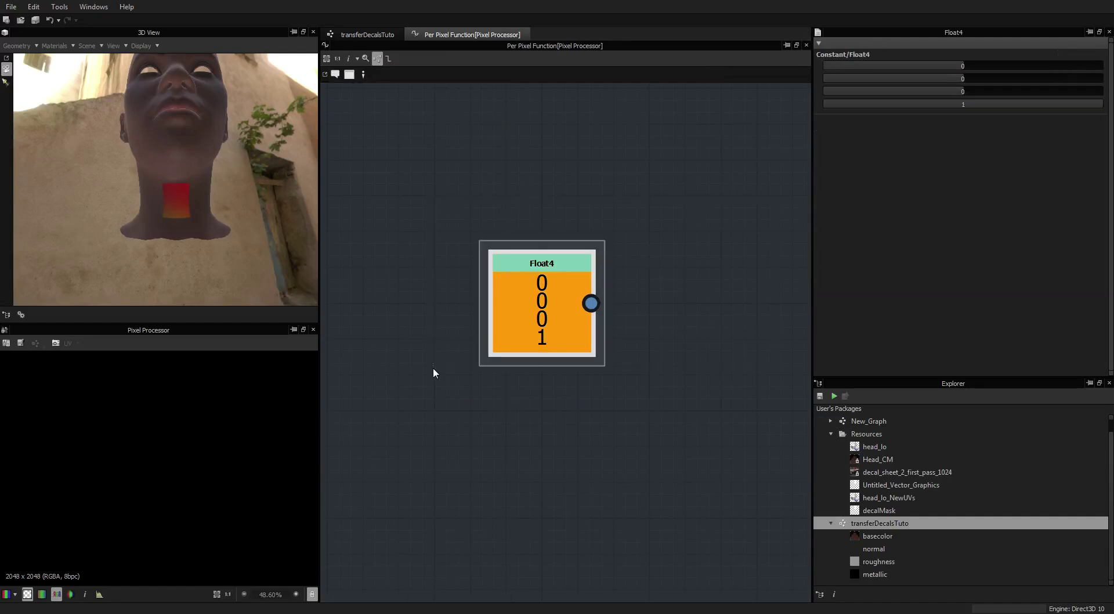
pyautogui.press('Delete')
# Step: Add a Get Float2 node to the Per Pixel Function and set its variable to $pos
pyautogui.press('space')
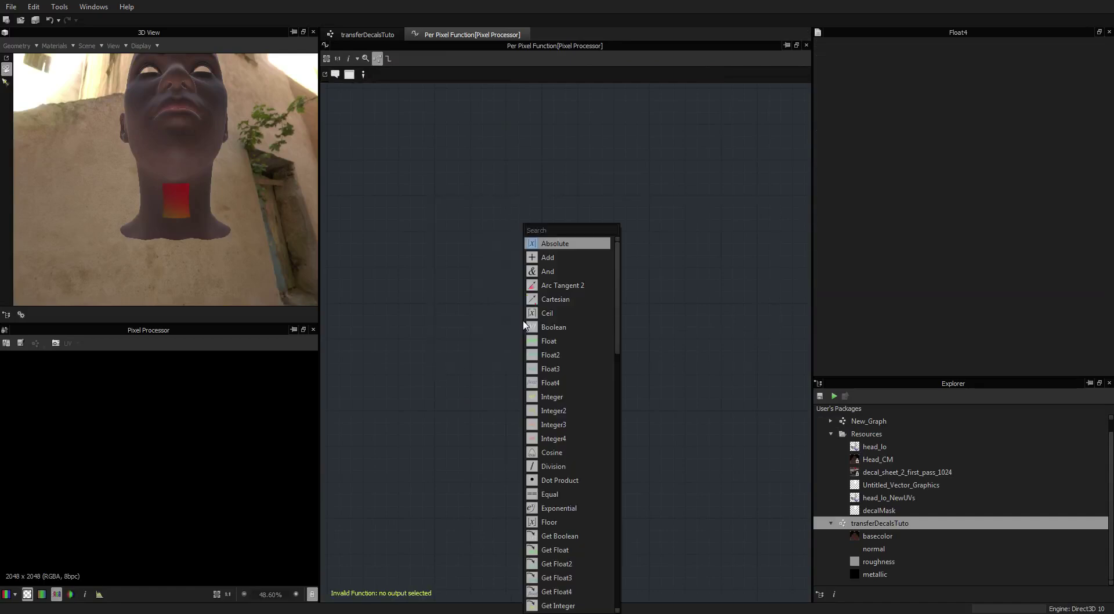
pyautogui.write('get ')
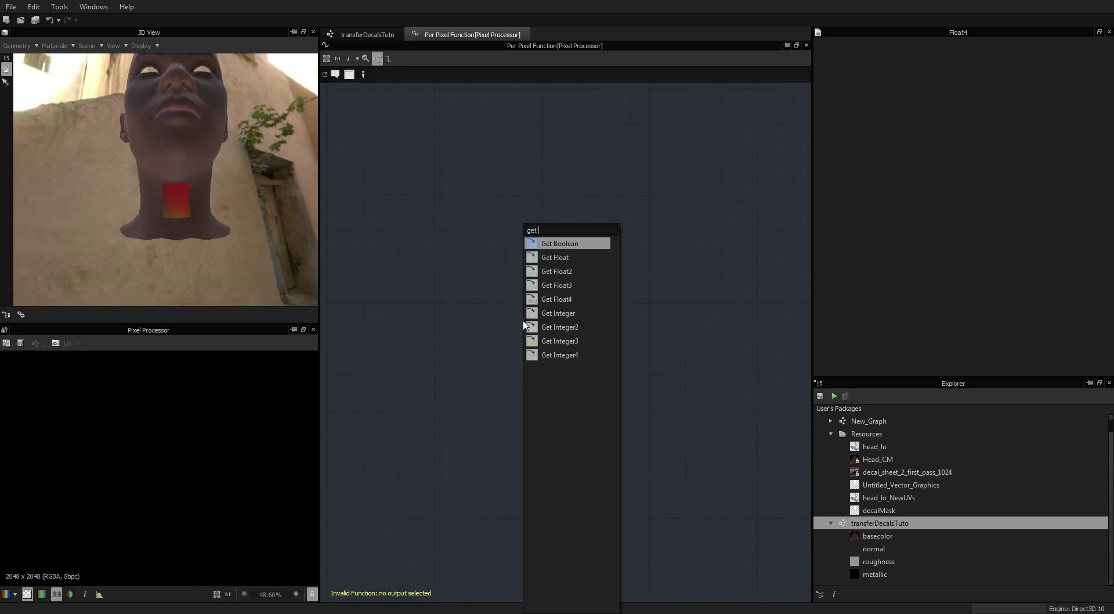
pyautogui.write('float')
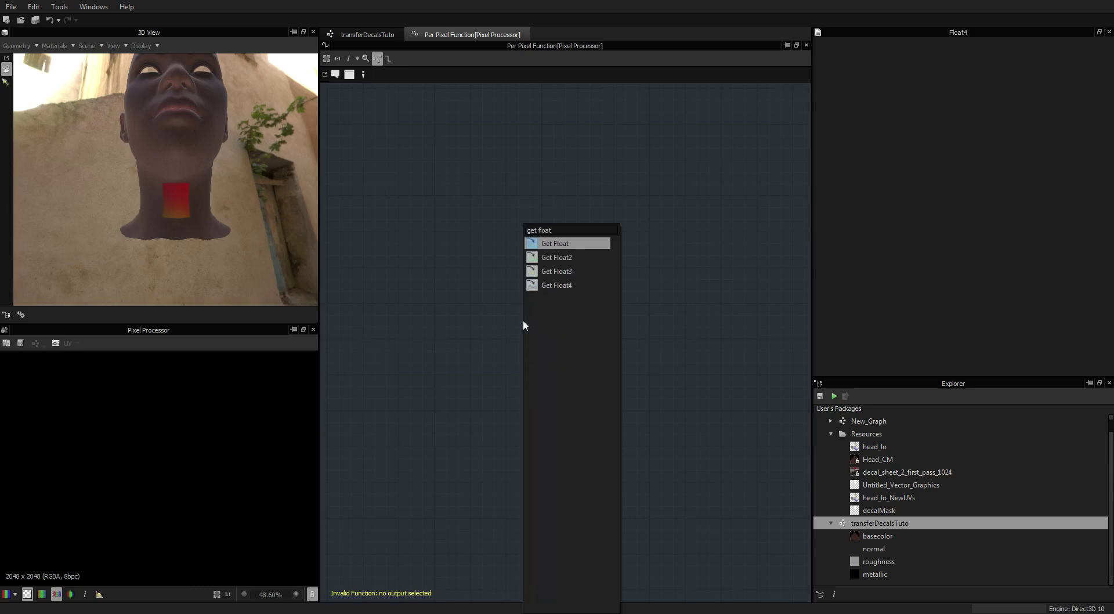
pyautogui.click(556, 257)
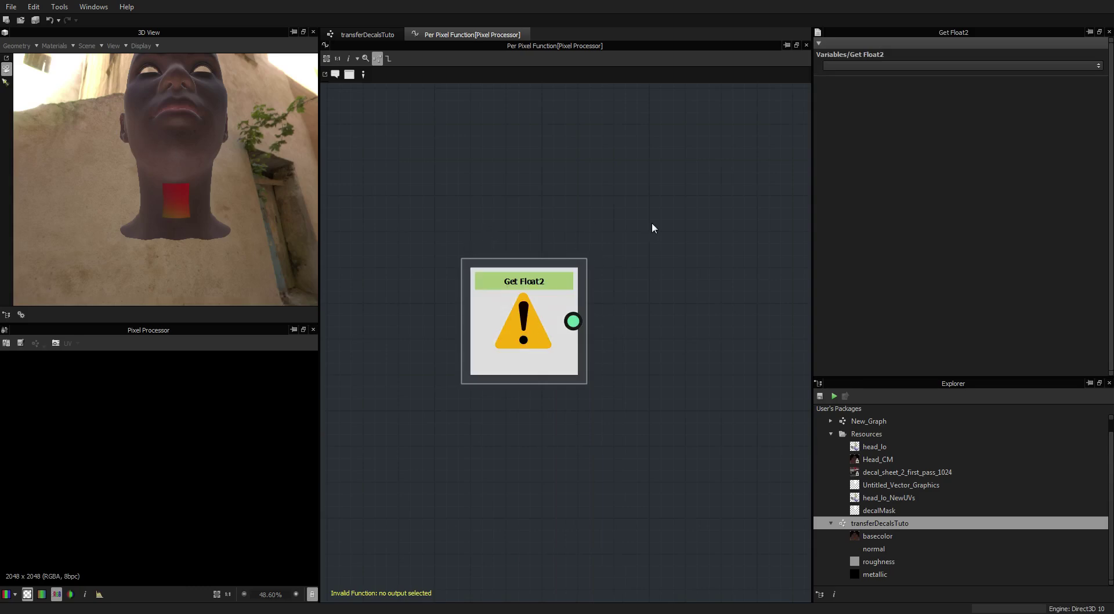
pyautogui.click(1097, 65)
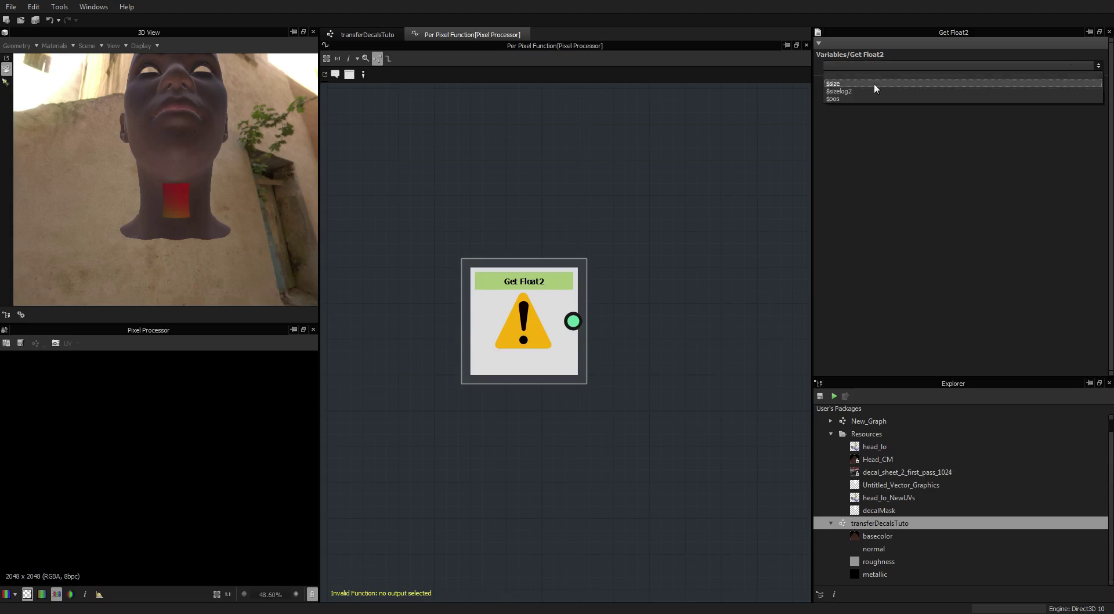
pyautogui.click(848, 99)
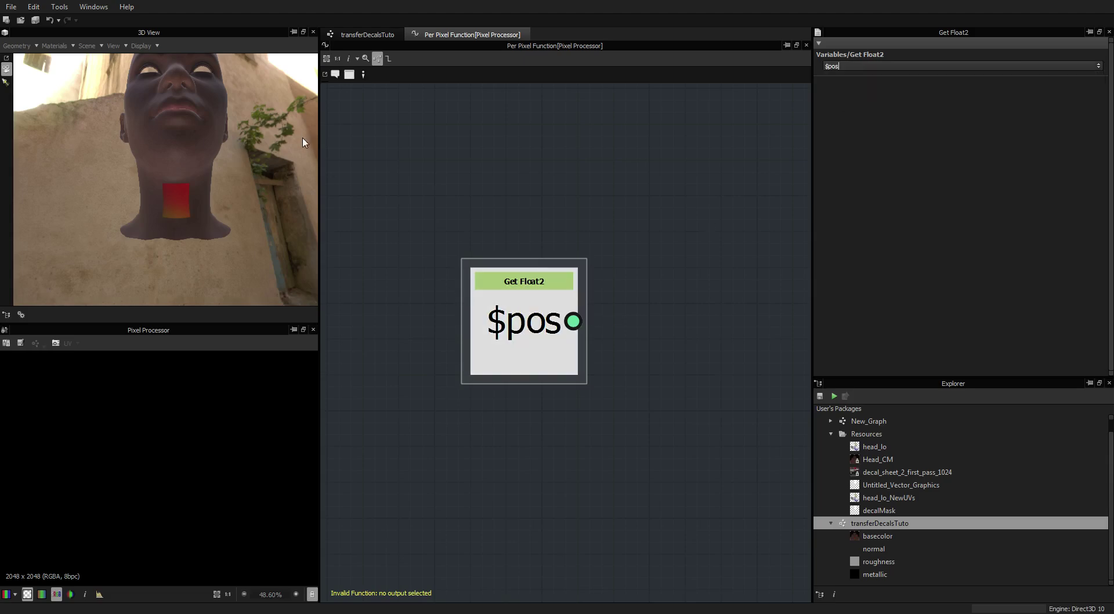
pyautogui.moveTo(547, 307); pyautogui.dragTo(494, 282)
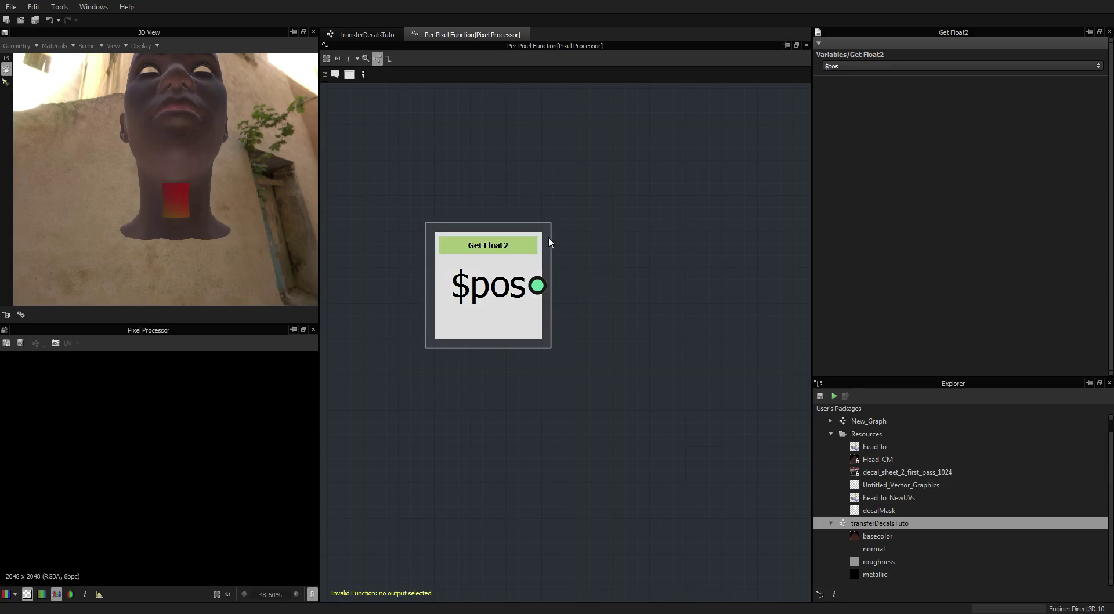
# Step: Add a Sample Color node reading Input Image 0 and feed the $pos node into its position input
pyautogui.scroll(-3, 593, 280)
pyautogui.moveTo(596, 281); pyautogui.dragTo(537, 367, button='middle')
pyautogui.scroll(-2, 537, 368)
pyautogui.scroll(2, 536, 368)
pyautogui.press('space')
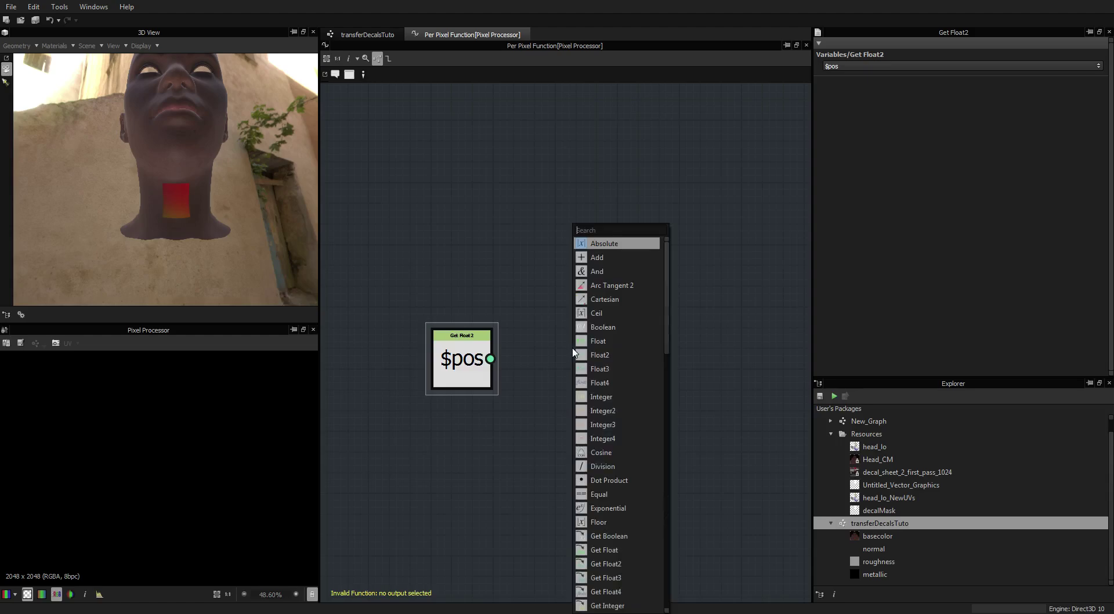
pyautogui.write('sampler')
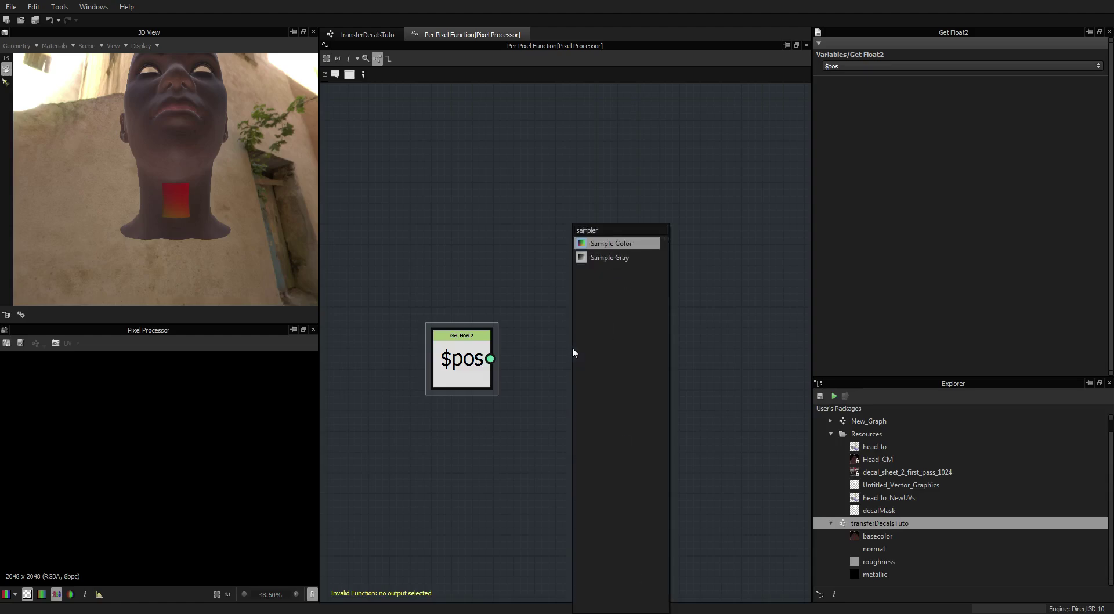
pyautogui.click(603, 243)
pyautogui.moveTo(566, 348); pyautogui.dragTo(564, 360)
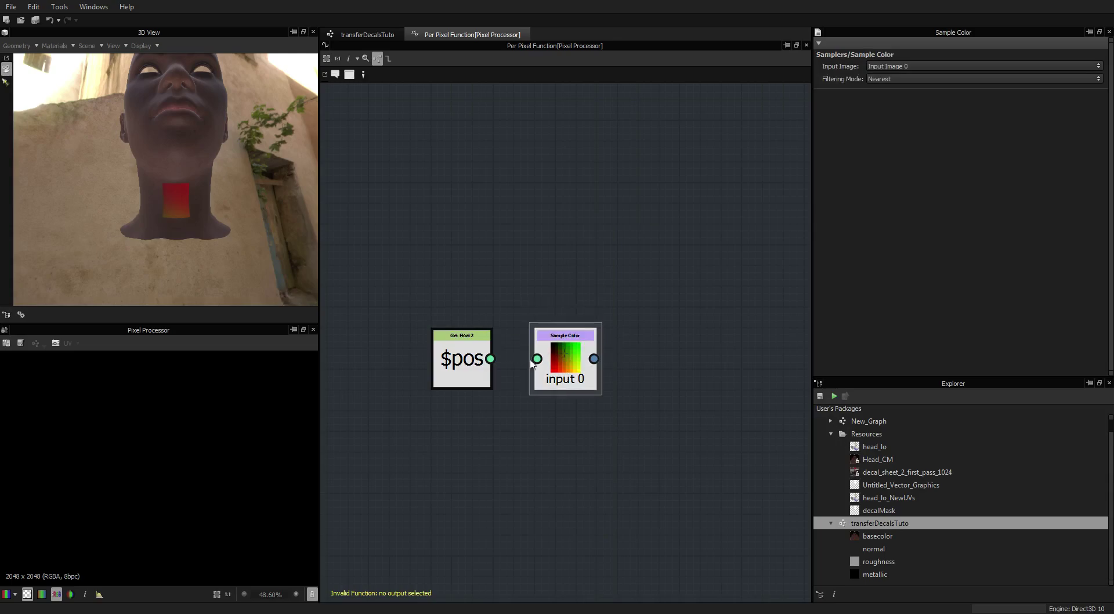
pyautogui.moveTo(491, 361); pyautogui.dragTo(579, 360)
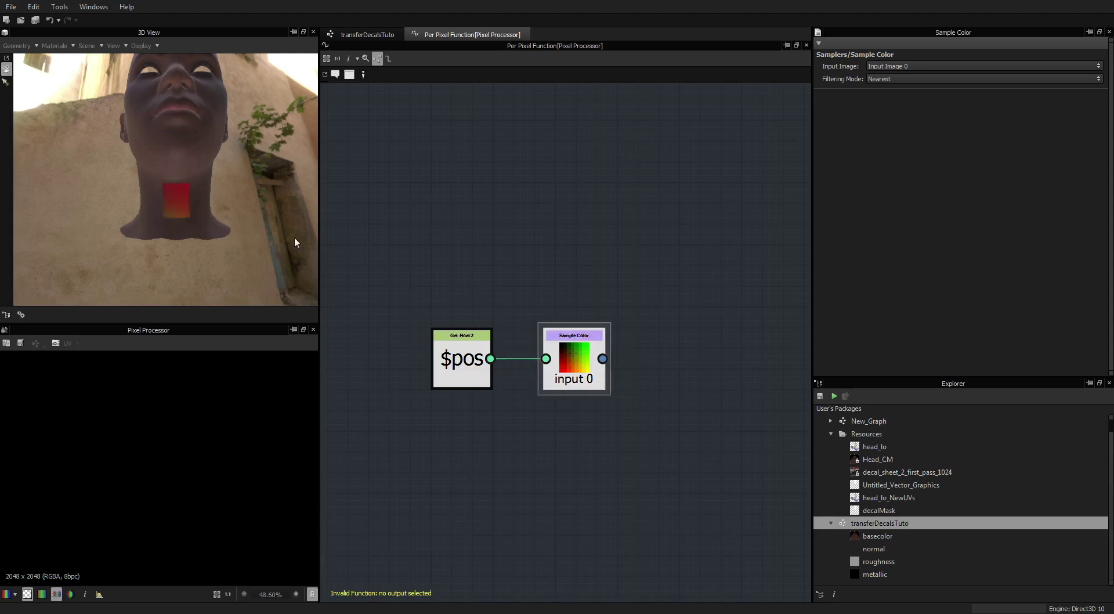
# Step: Add a Swizzle Float2 node after the Sample Color node and feed it the sampled colour
pyautogui.moveTo(659, 343)
pyautogui.mouseDown(button='middle')
pyautogui.moveTo(555, 344)
pyautogui.moveTo(643, 342)
pyautogui.mouseUp(button='middle')
pyautogui.scroll(-3, 545, 355)
pyautogui.scroll(2, 546, 355)
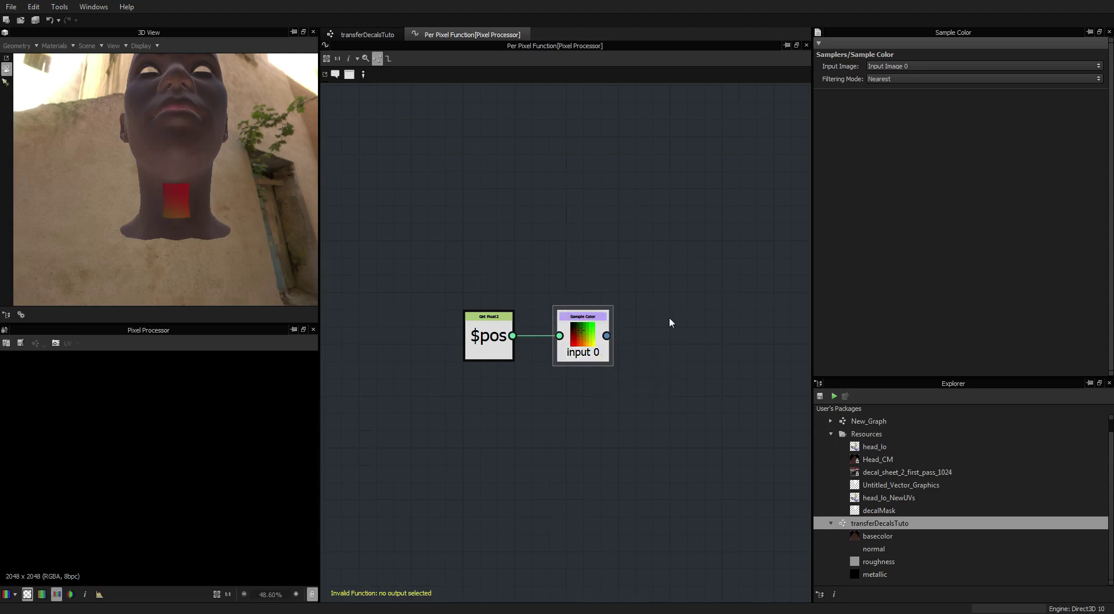
pyautogui.press('space')
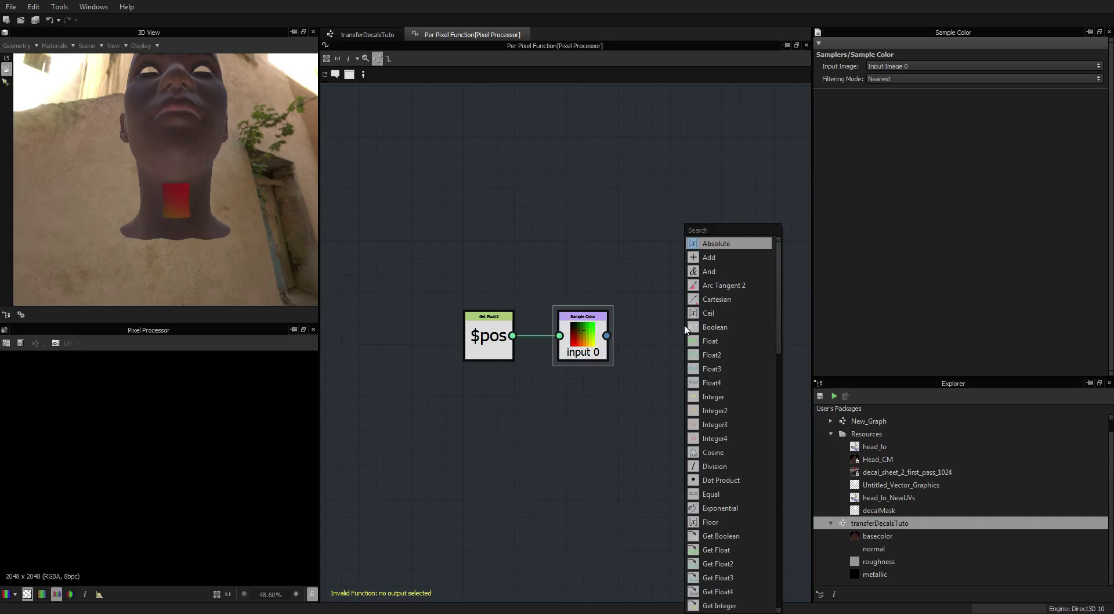
pyautogui.write('swizz')
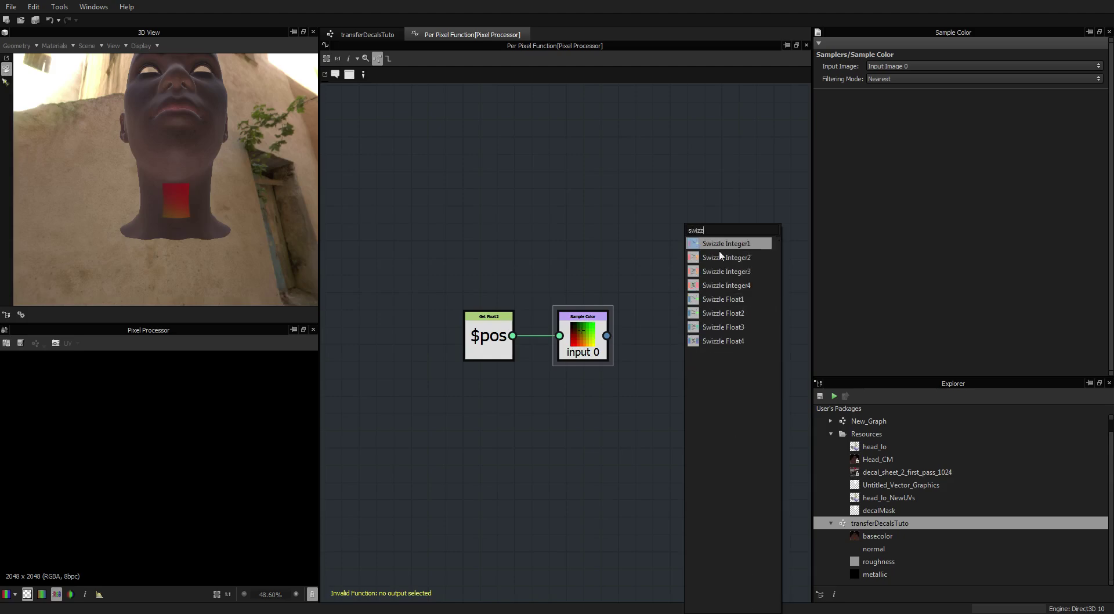
pyautogui.click(723, 313)
pyautogui.moveTo(676, 330); pyautogui.dragTo(663, 341)
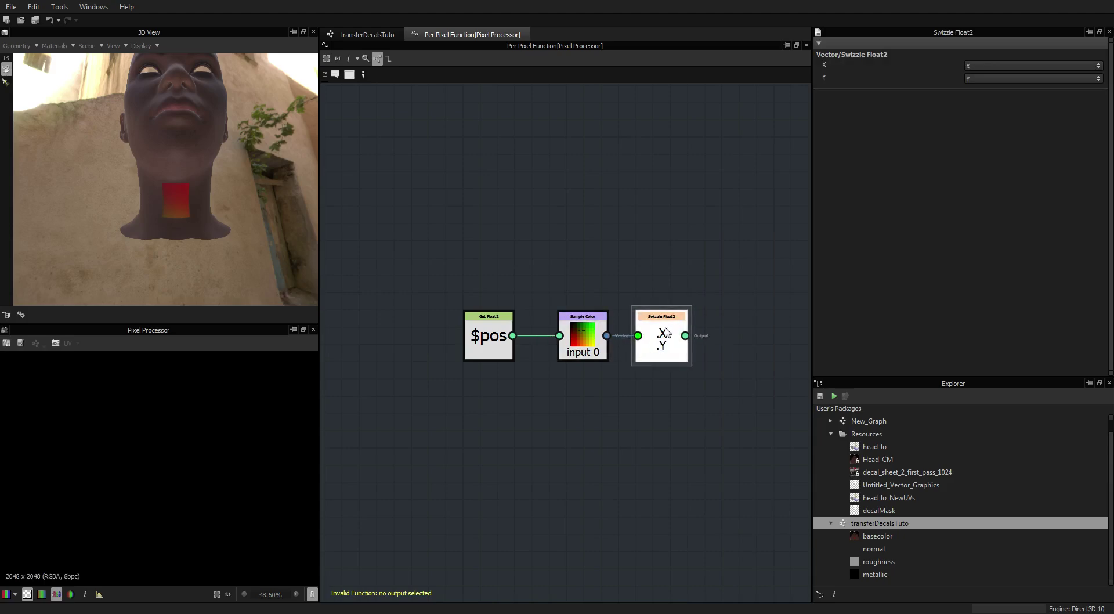
# Step: Add a second Sample Color node, connect the Swizzle Float2 output to its position and set its input image to Input Image 1
pyautogui.moveTo(736, 327); pyautogui.dragTo(671, 304, button='middle')
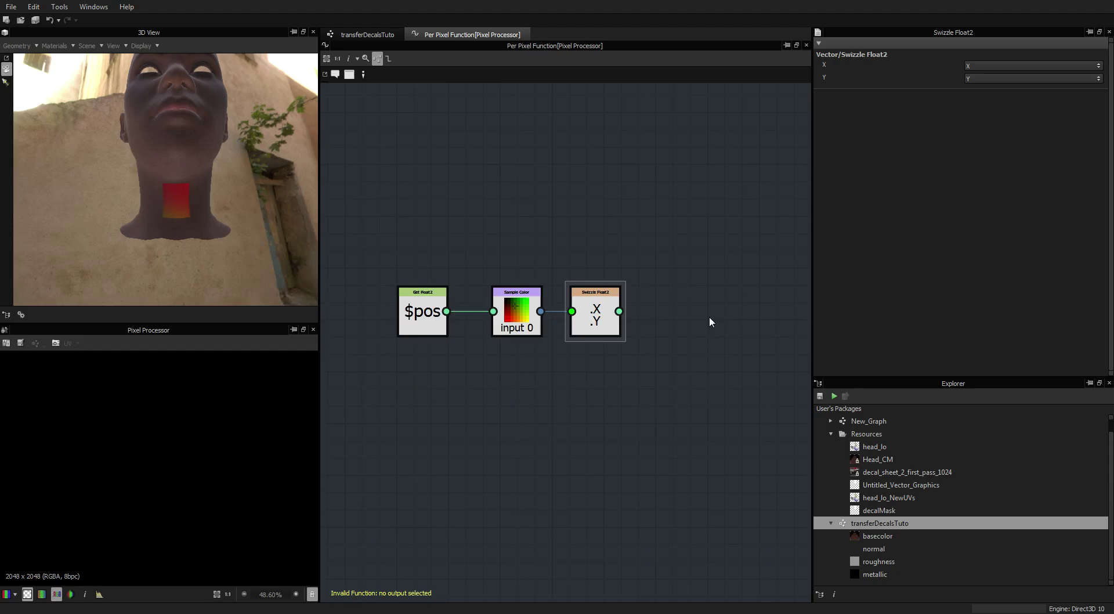
pyautogui.press('space')
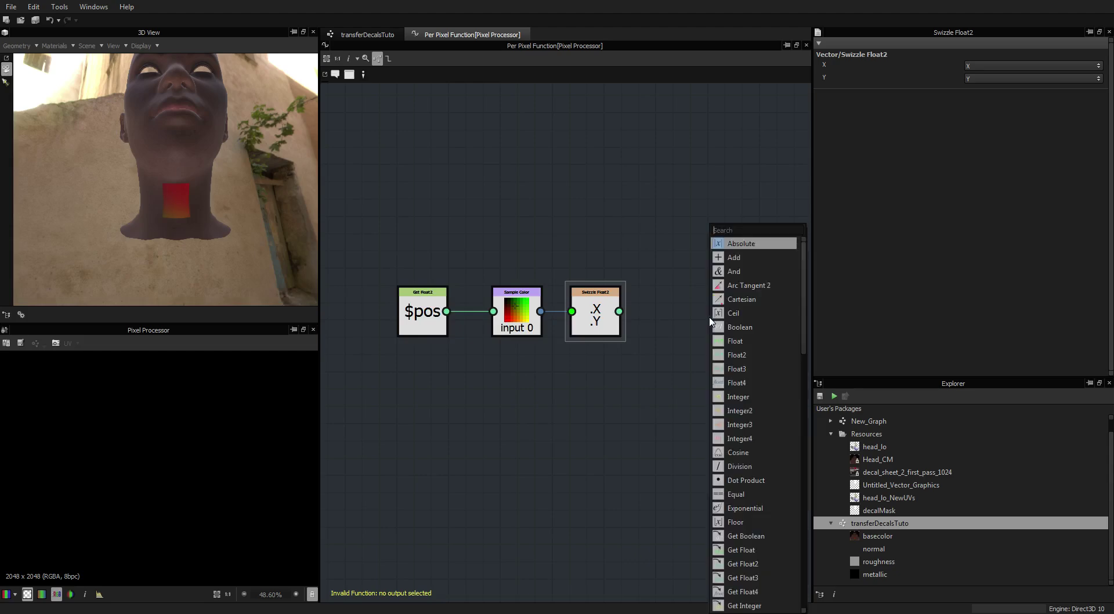
pyautogui.write('sampler')
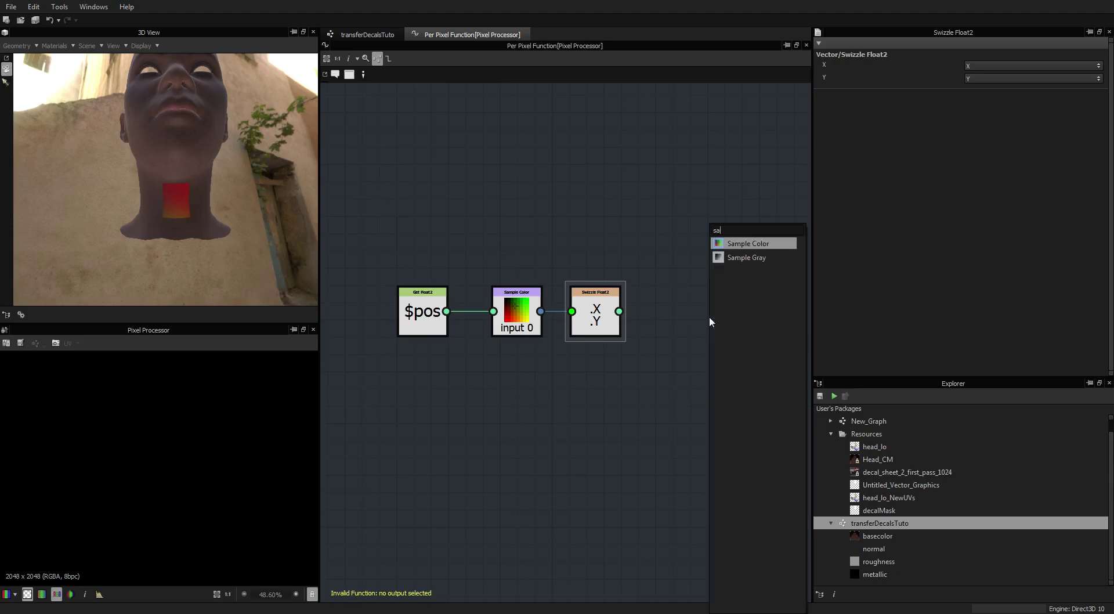
pyautogui.click(769, 245)
pyautogui.moveTo(718, 300); pyautogui.dragTo(701, 300)
pyautogui.moveTo(620, 311); pyautogui.dragTo(675, 311)
pyautogui.click(900, 67)
pyautogui.click(899, 79)
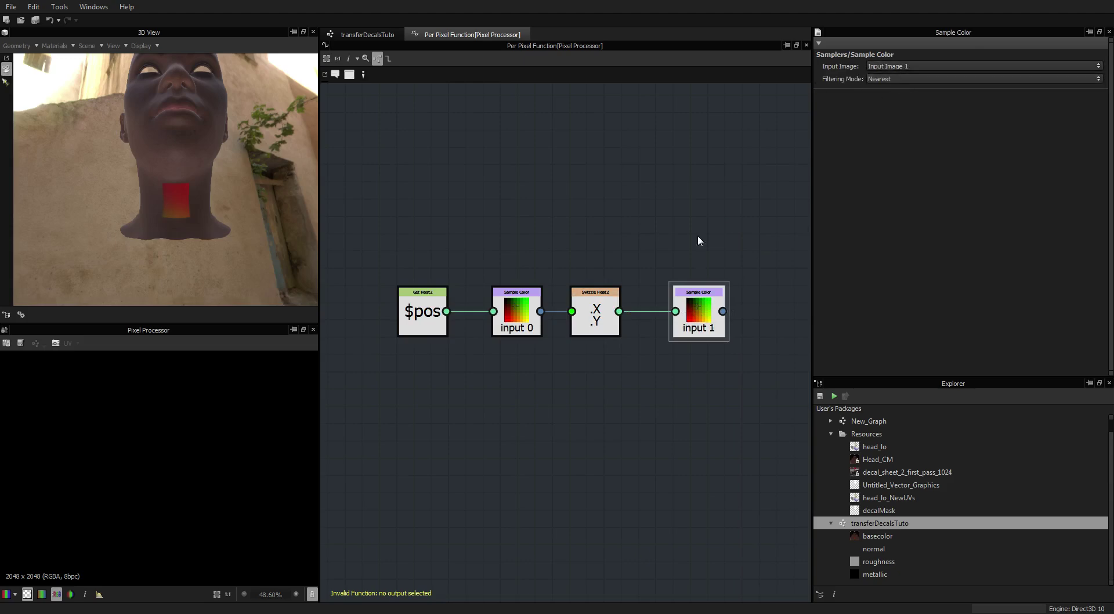
pyautogui.moveTo(694, 314); pyautogui.dragTo(677, 314)
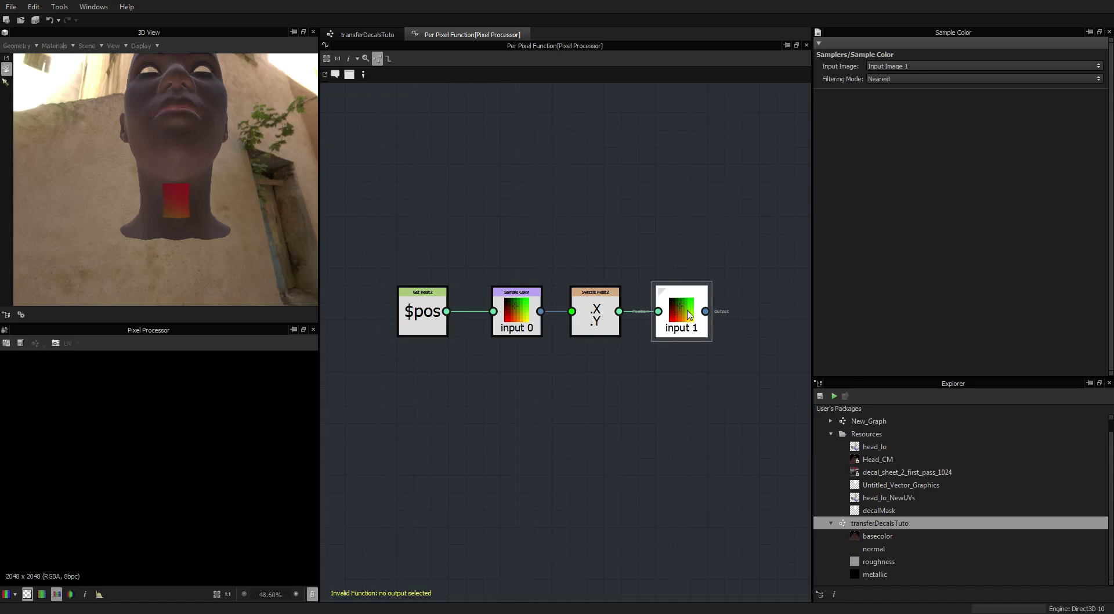
# Step: Set the second Sample Color node as the function's output and inspect the resulting decal up close in the 2D preview
pyautogui.rightClick(688, 315)
pyautogui.click(755, 345)
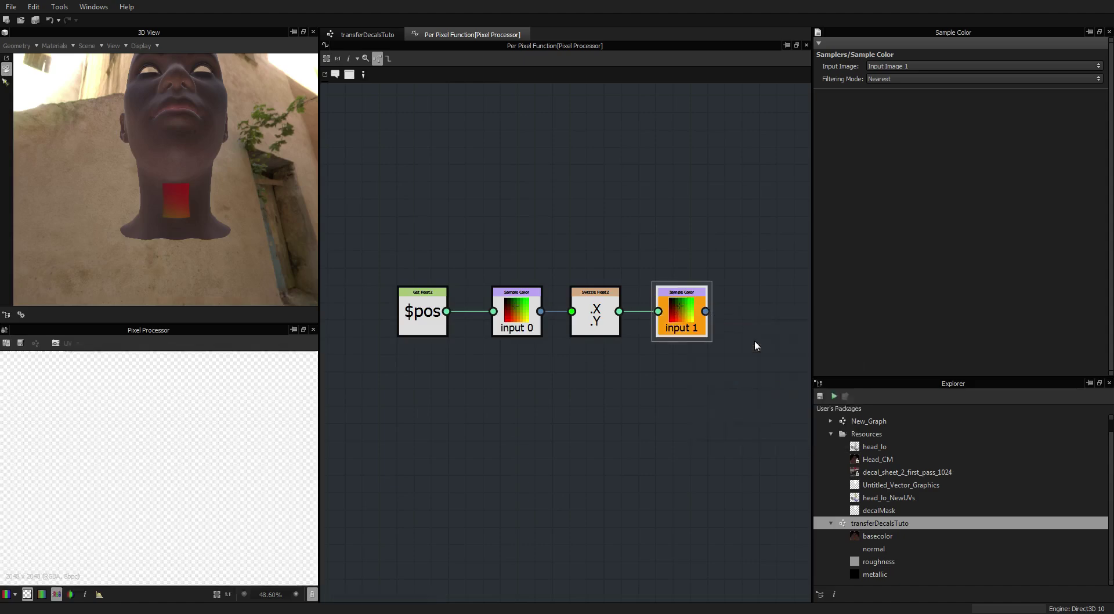
pyautogui.press('f')
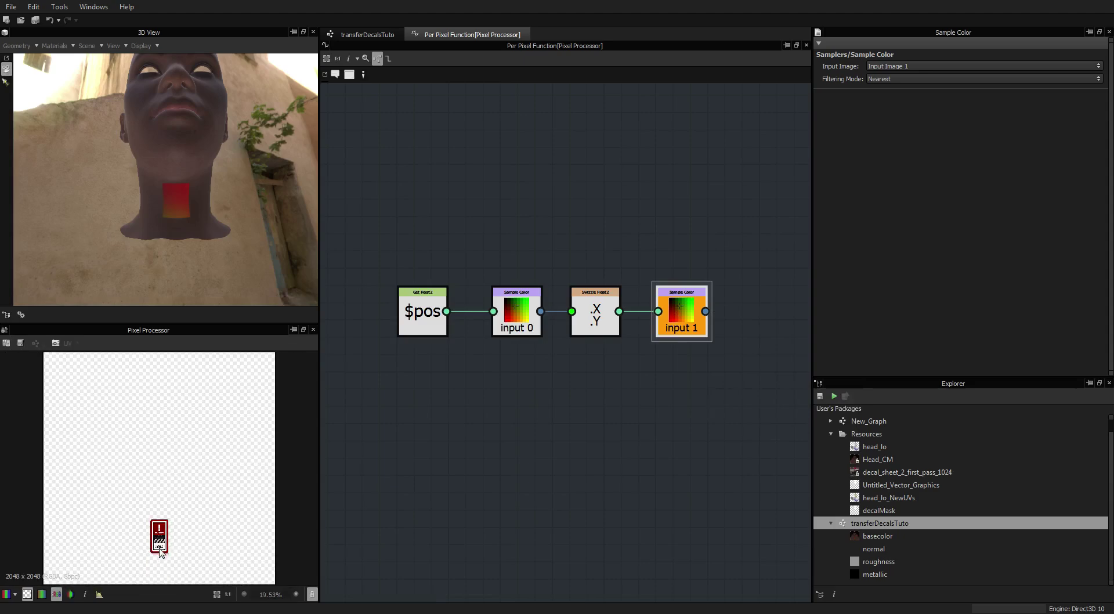
pyautogui.scroll(4, 164, 539)
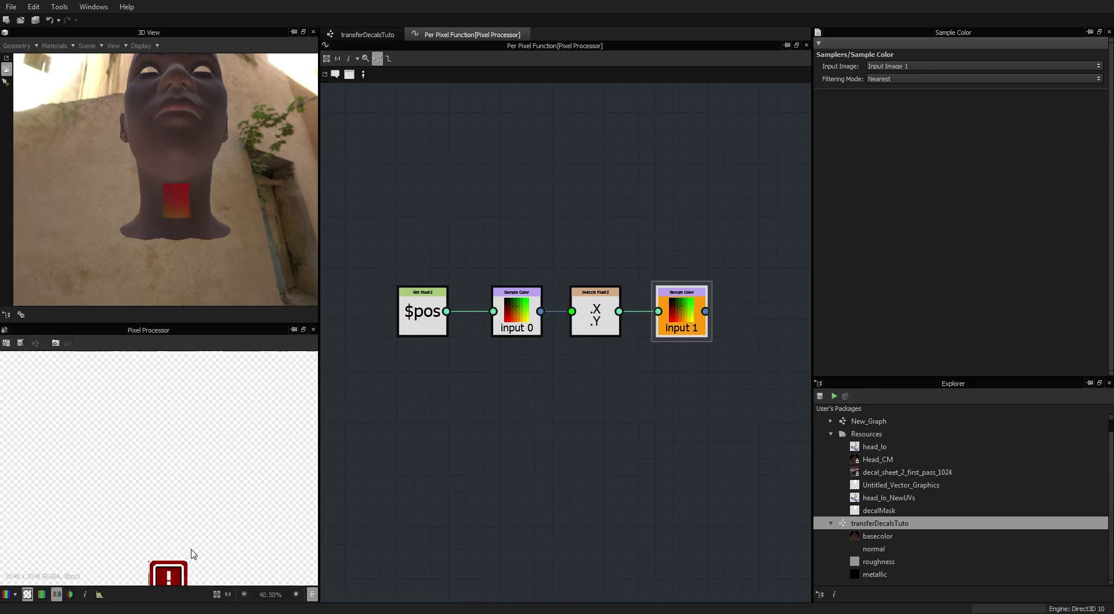
pyautogui.moveTo(191, 551); pyautogui.dragTo(209, 423, button='middle')
pyautogui.scroll(4, 215, 502)
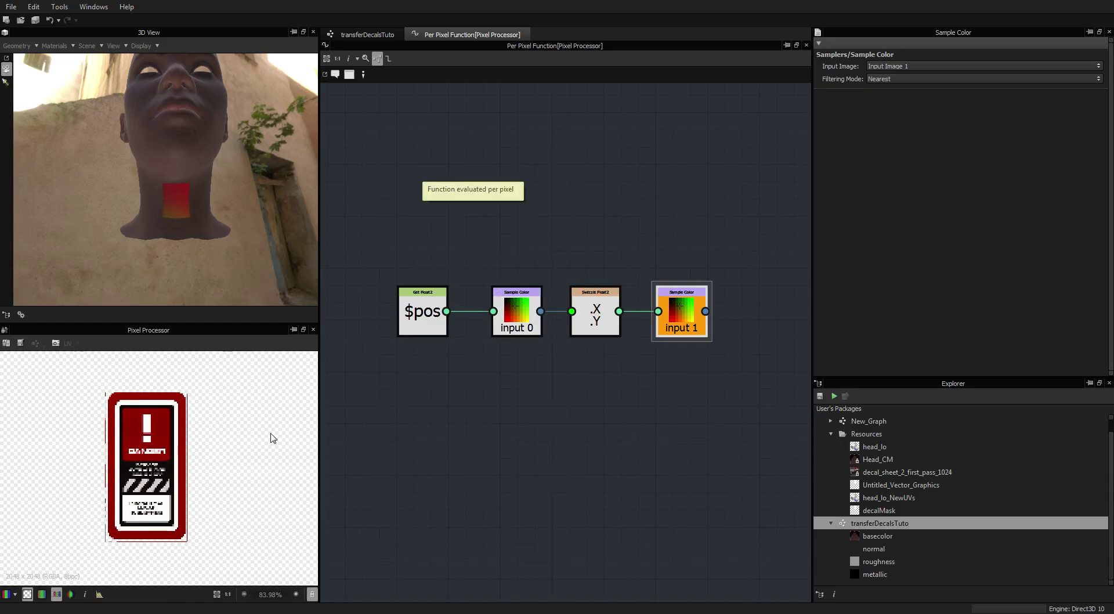
pyautogui.scroll(1, 131, 458)
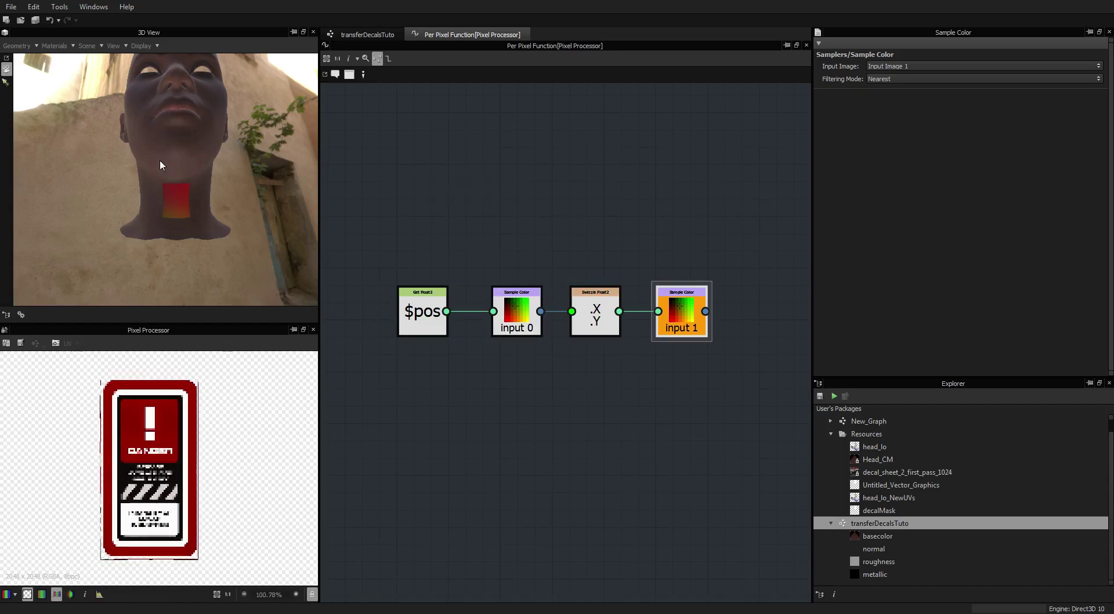
# Step: Return to the transferDecalsTuto graph and connect the Pixel Processor output to the final Blend's foreground input
pyautogui.click(366, 35)
pyautogui.moveTo(739, 315); pyautogui.dragTo(658, 292, button='middle')
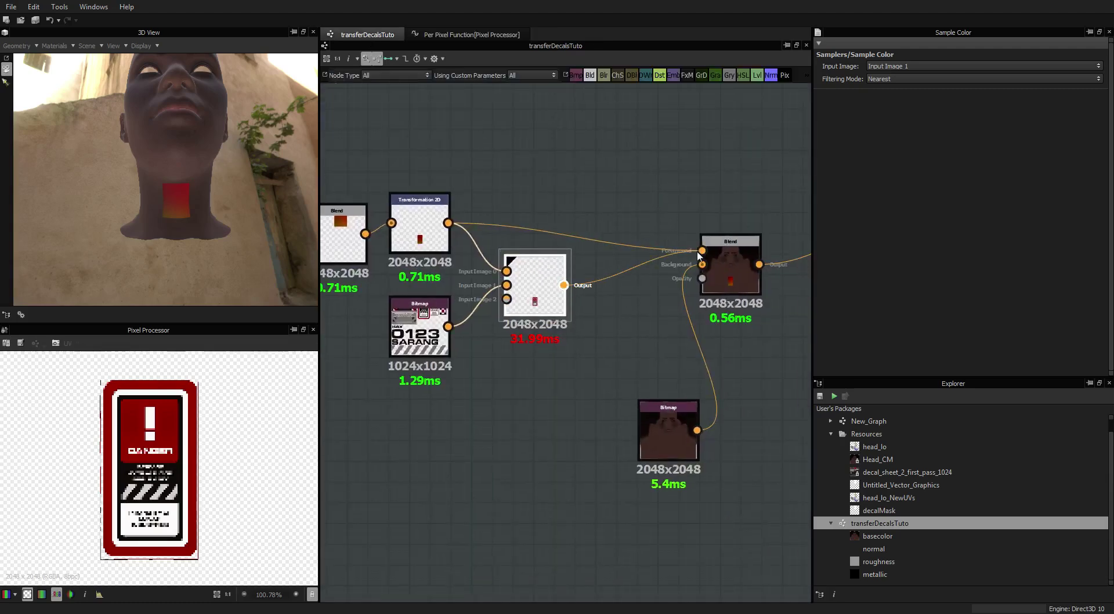
pyautogui.moveTo(699, 256); pyautogui.dragTo(701, 251)
pyautogui.moveTo(200, 233)
pyautogui.mouseDown()
pyautogui.moveTo(210, 250)
pyautogui.moveTo(215, 228)
pyautogui.mouseUp()
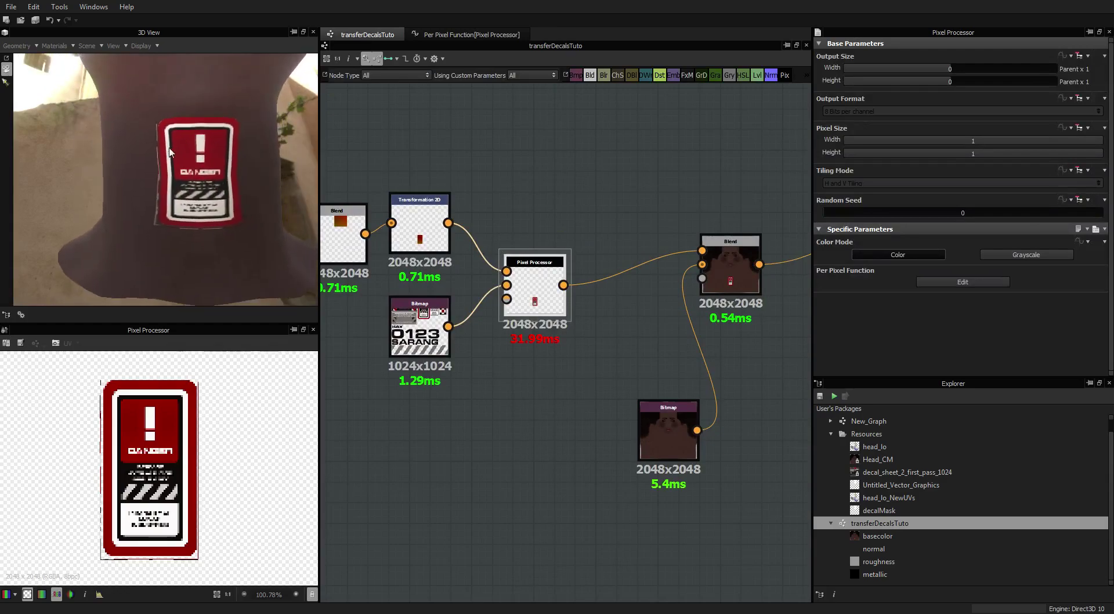
# Step: Set the transferDecalsTuto graph's output format to absolute at 16 Bits per Channel
pyautogui.moveTo(436, 245); pyautogui.dragTo(572, 256, button='middle')
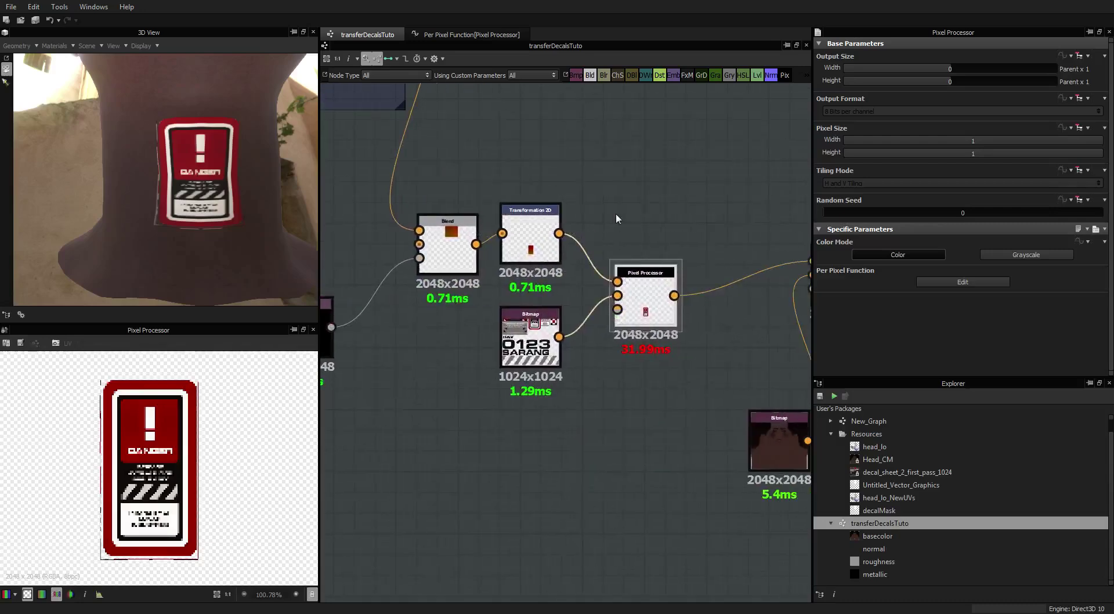
pyautogui.scroll(-5, 660, 183)
pyautogui.moveTo(646, 158); pyautogui.dragTo(563, 242, button='middle')
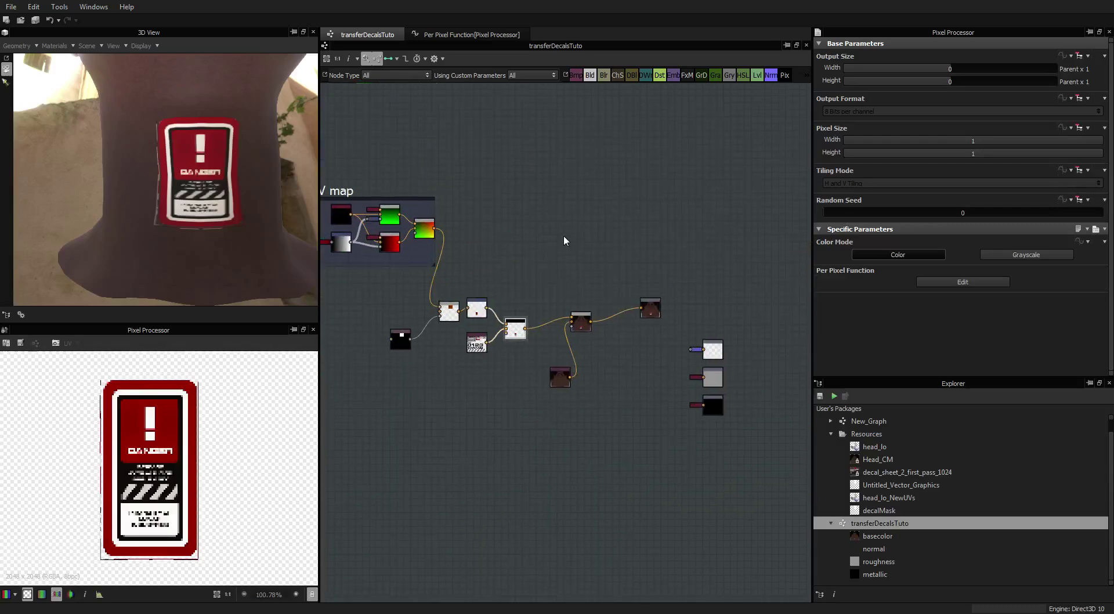
pyautogui.click(594, 211)
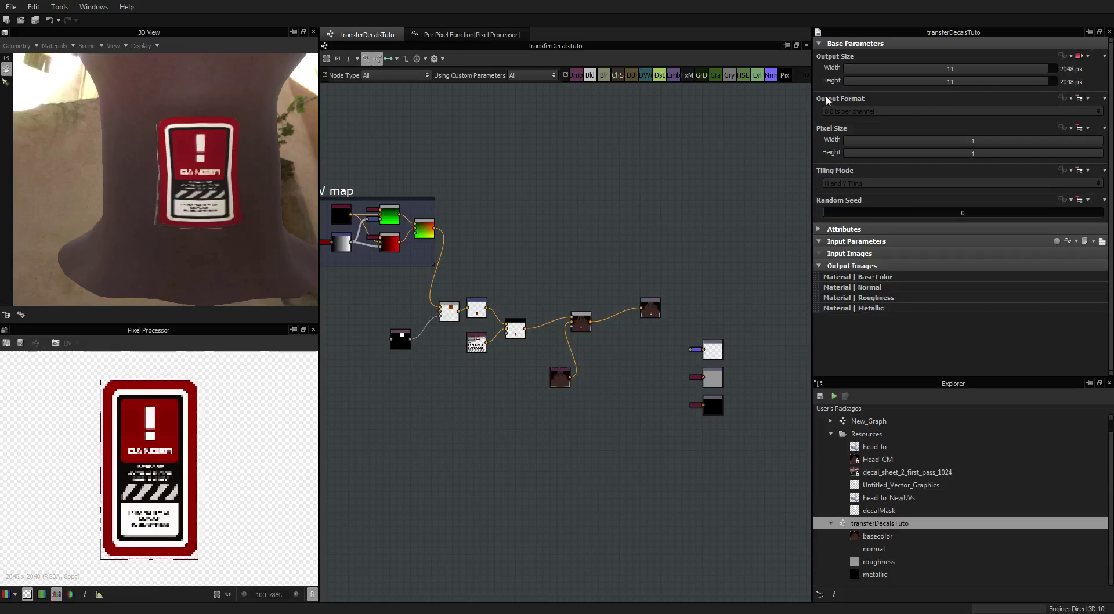
pyautogui.click(1086, 100)
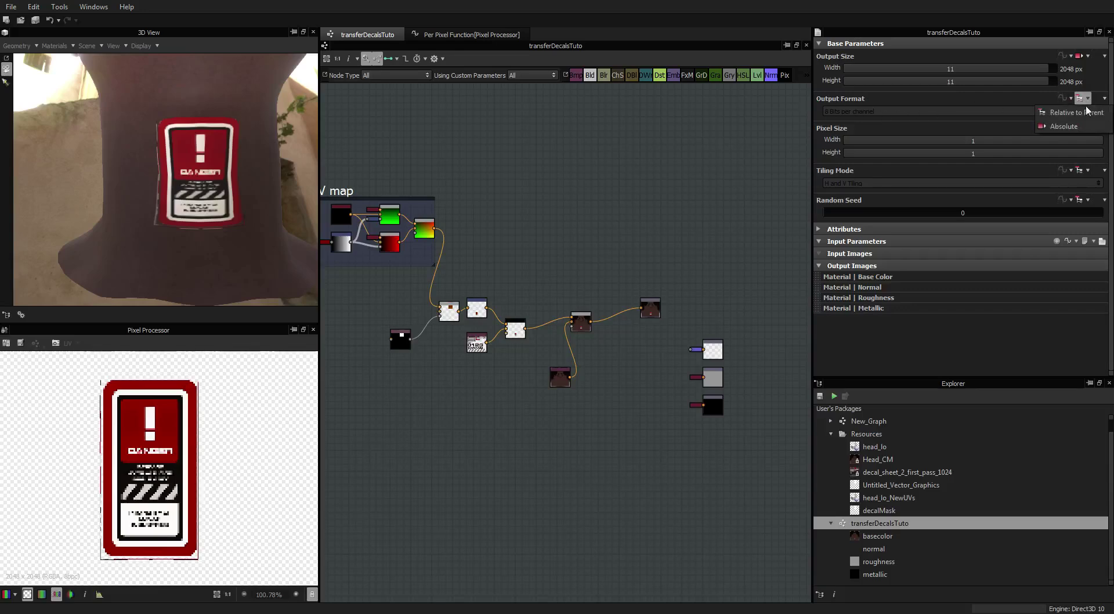
pyautogui.click(1064, 127)
pyautogui.click(957, 111)
pyautogui.click(941, 129)
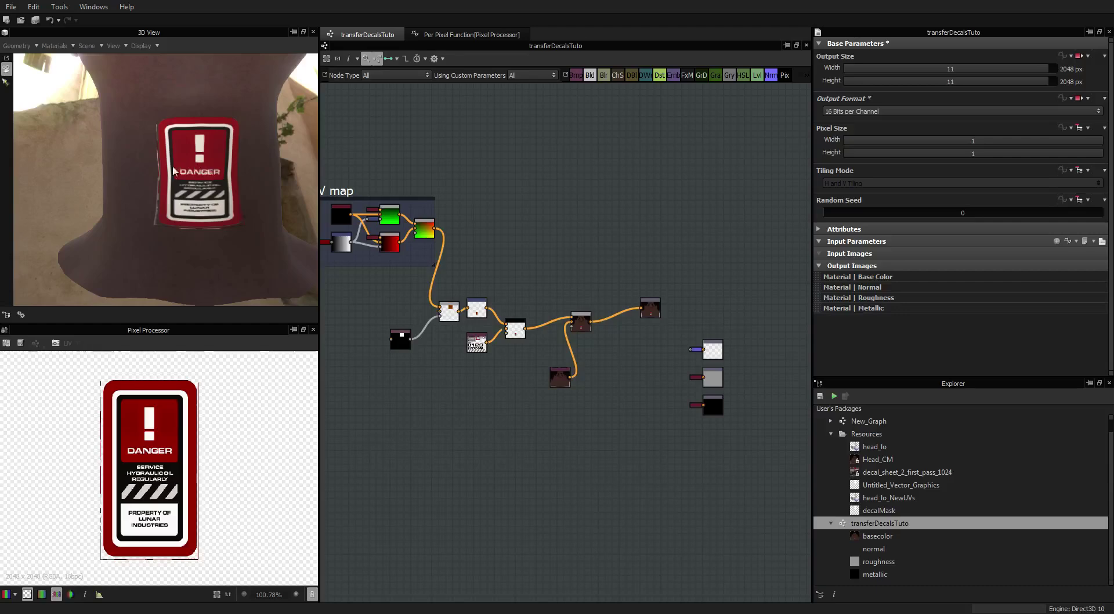
# Step: Examine the decal's sharpness and outer edges up close on the neck in the 3D view
pyautogui.scroll(6, 186, 190)
pyautogui.scroll(-2, 223, 189)
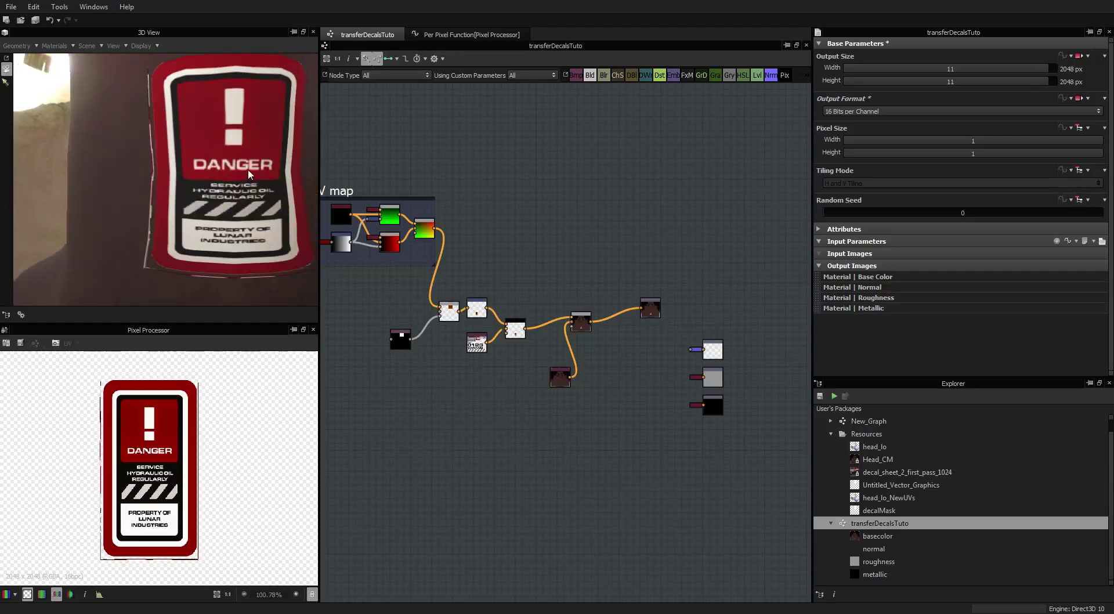
pyautogui.moveTo(248, 174); pyautogui.dragTo(221, 189, button='middle')
pyautogui.scroll(3, 159, 219)
pyautogui.moveTo(156, 218)
pyautogui.mouseDown(button='middle')
pyautogui.moveTo(146, 188)
pyautogui.moveTo(168, 213)
pyautogui.mouseUp(button='middle')
pyautogui.scroll(-2, 147, 187)
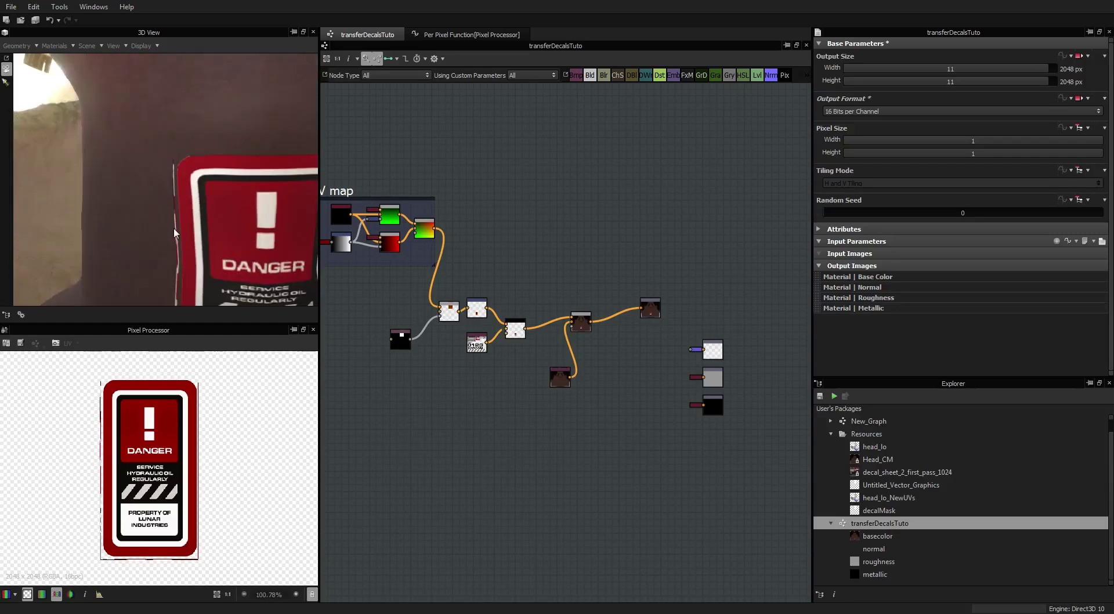
pyautogui.keyDown('alt'); pyautogui.moveTo(203, 291); pyautogui.dragTo(290, 192); pyautogui.keyUp('alt')
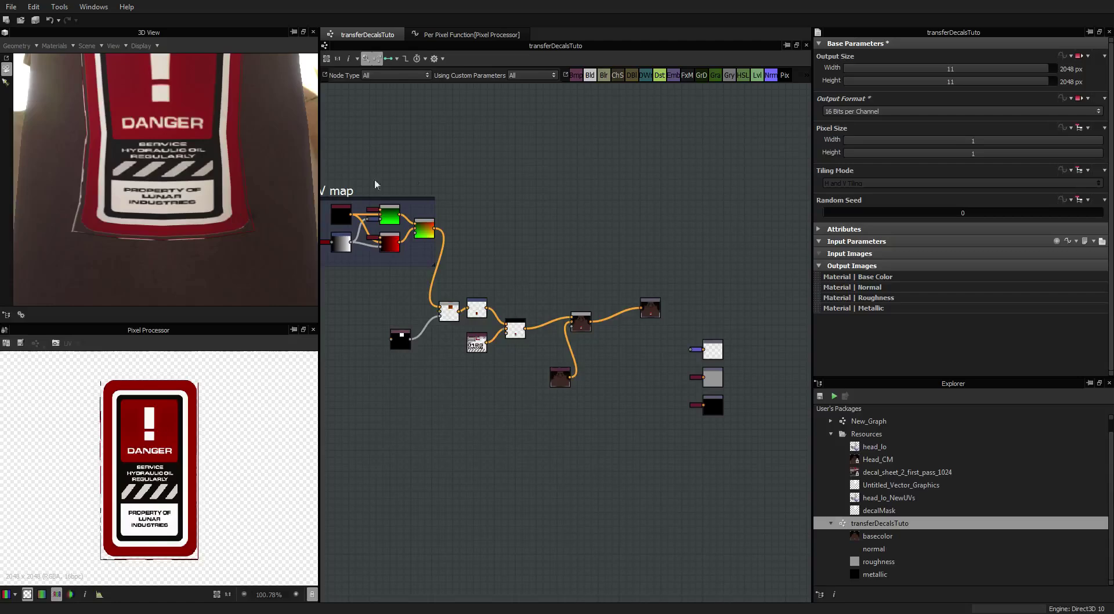
# Step: Preview the decal sheet bitmap in 2D around the DANGER decal and select the decalMask node's rectangle over it
pyautogui.moveTo(430, 266); pyautogui.dragTo(570, 239, button='middle')
pyautogui.scroll(2, 504, 250)
pyautogui.scroll(-1, 570, 240)
pyautogui.doubleClick(595, 306)
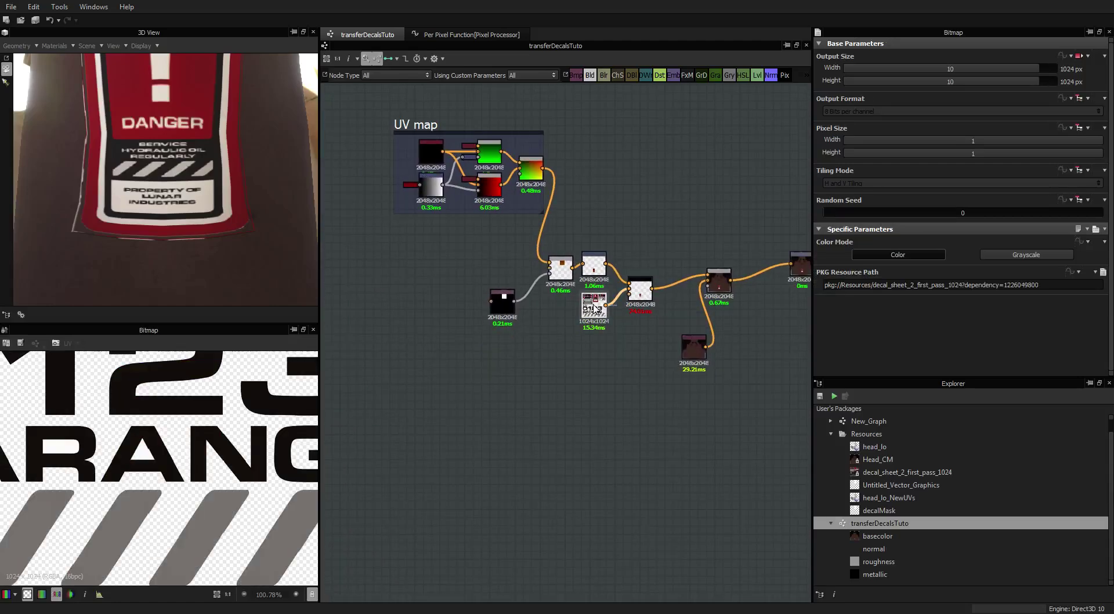
pyautogui.moveTo(185, 476); pyautogui.dragTo(184, 548, button='middle')
pyautogui.moveTo(186, 436); pyautogui.dragTo(183, 554, button='middle')
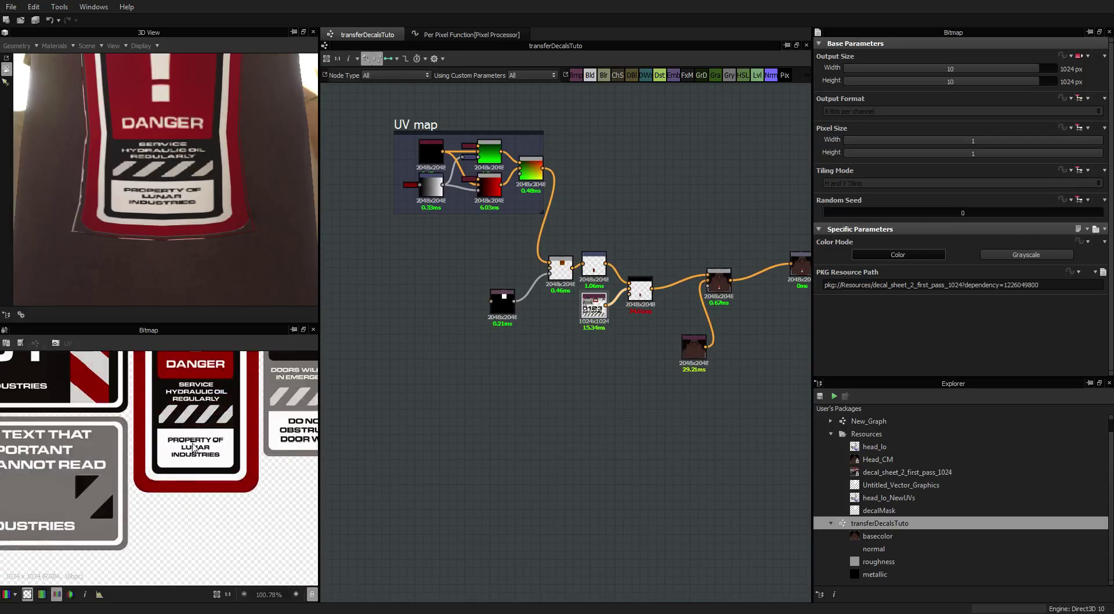
pyautogui.moveTo(185, 459); pyautogui.dragTo(183, 543, button='middle')
pyautogui.doubleClick(502, 301)
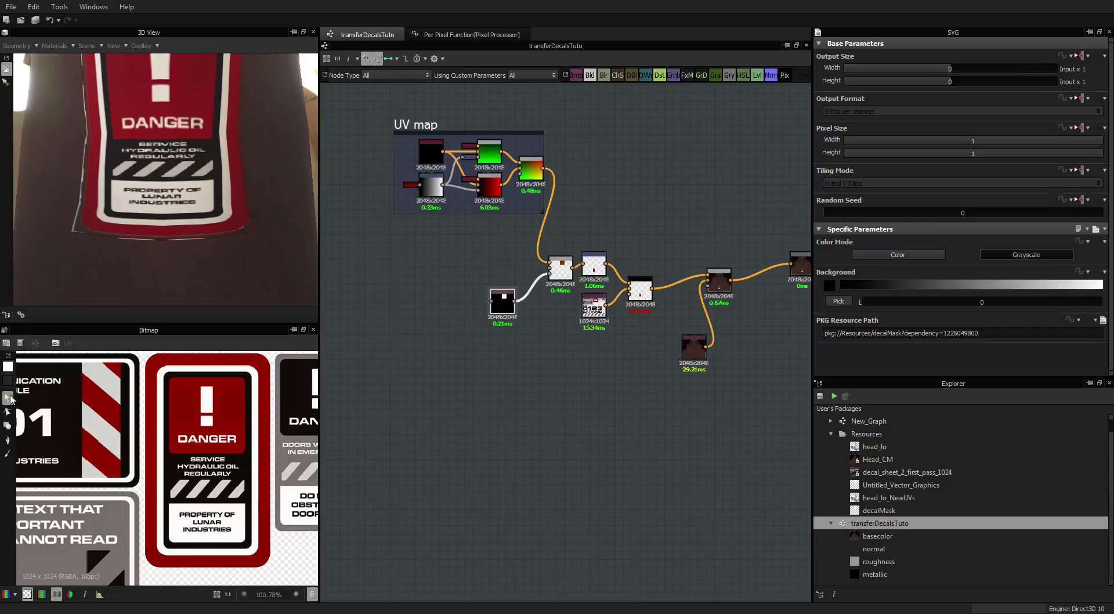
pyautogui.click(180, 439)
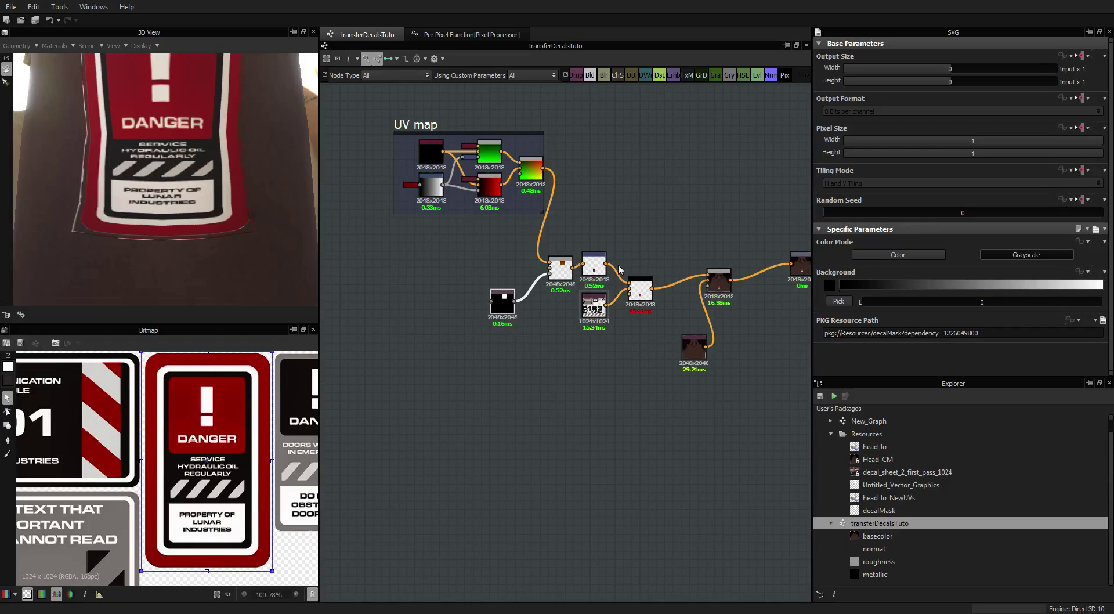
# Step: Set the filtering of the Transformation 2D node before the Pixel Processor to Nearest
pyautogui.click(592, 270)
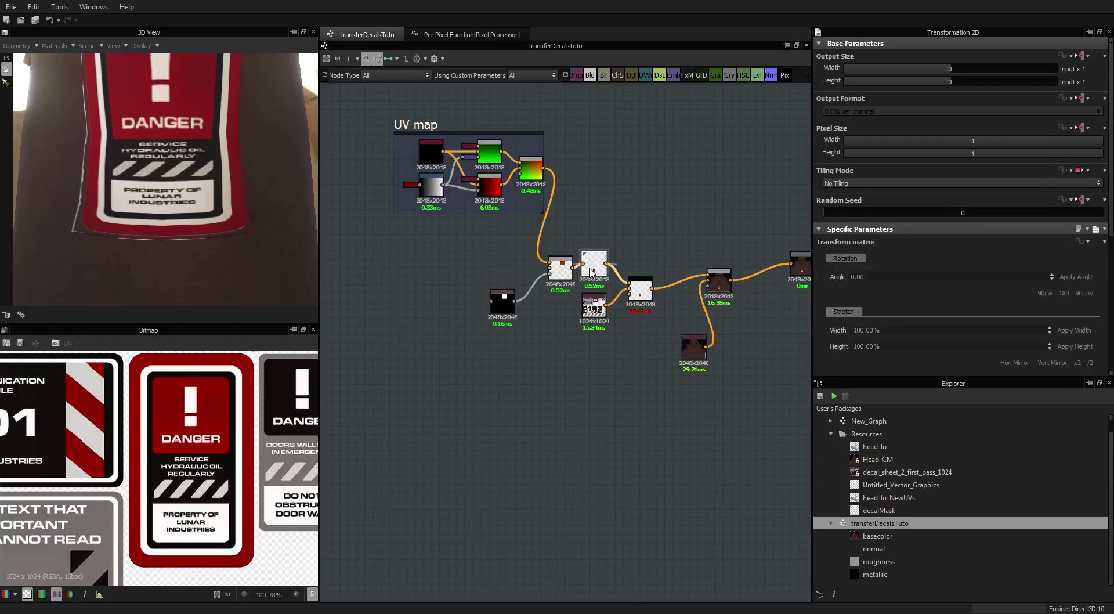
pyautogui.press('f')
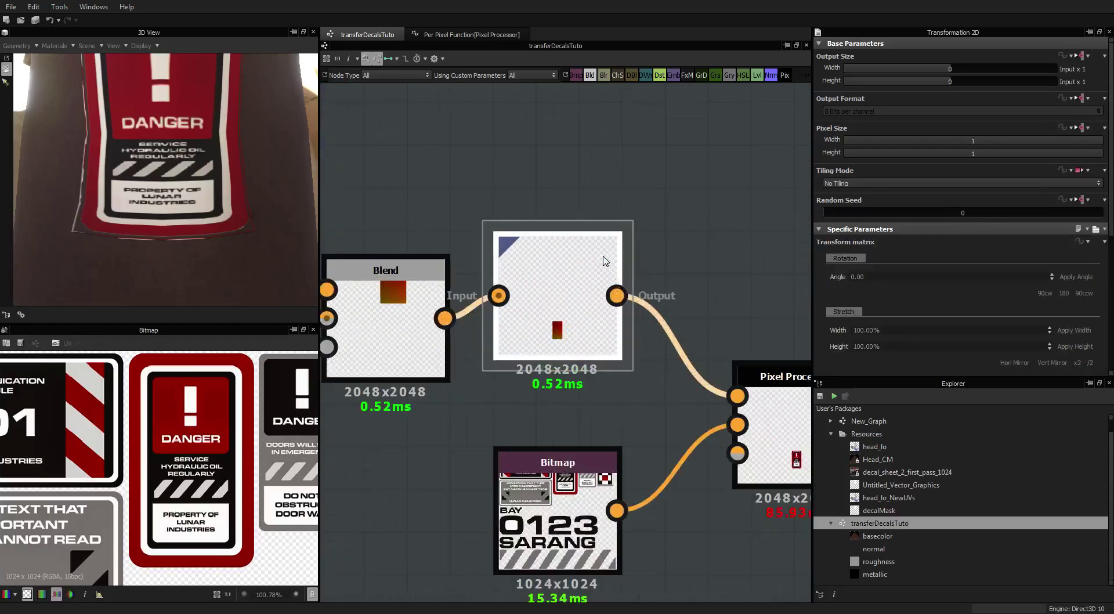
pyautogui.scroll(-3, 603, 261)
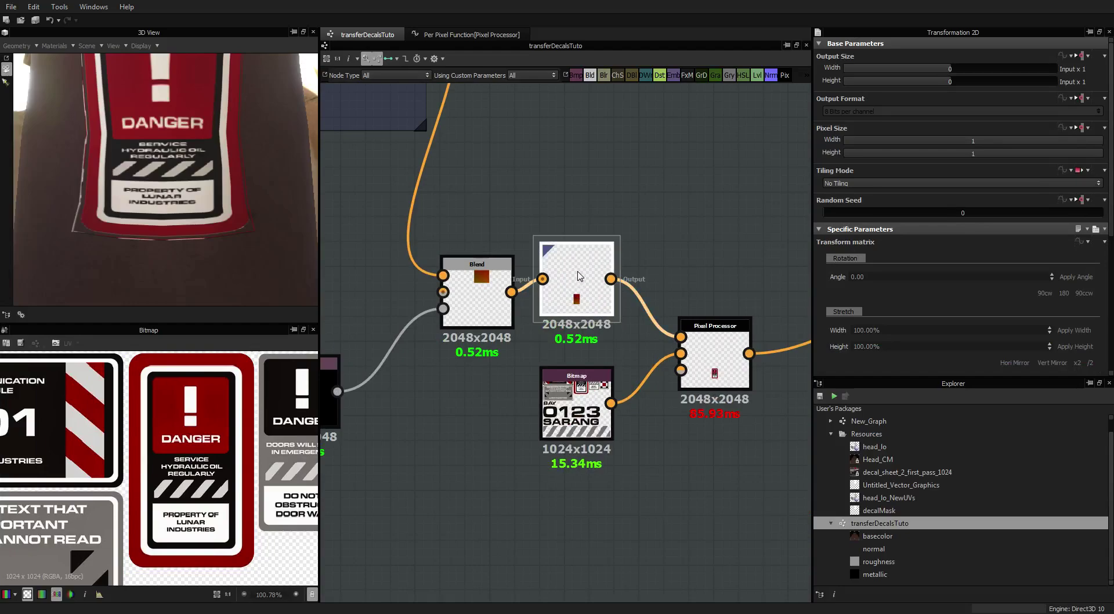
pyautogui.scroll(-3, 580, 229)
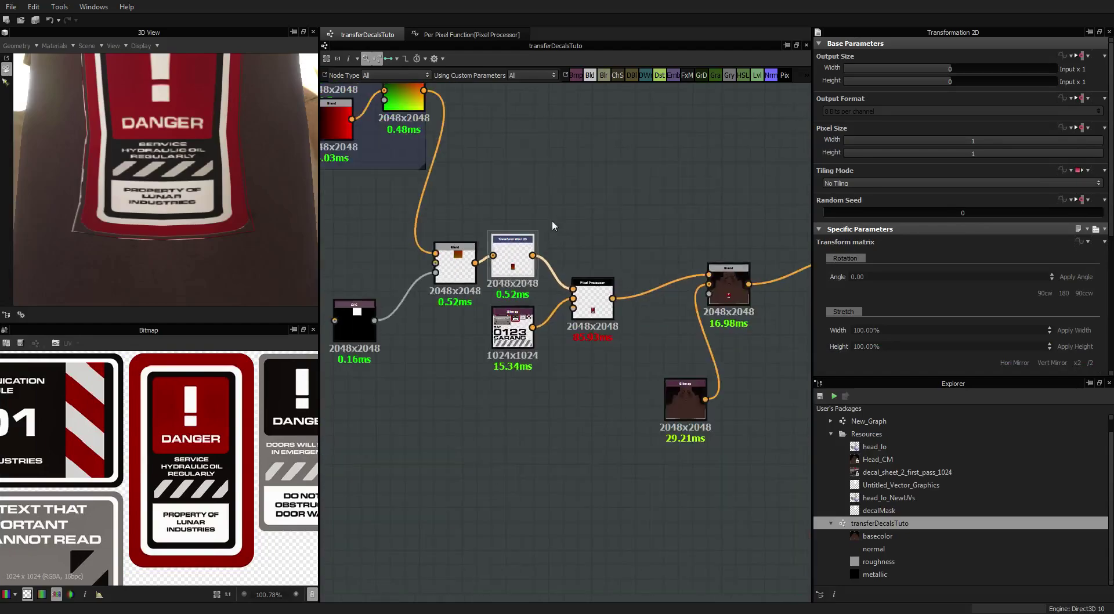
pyautogui.moveTo(552, 219); pyautogui.dragTo(570, 219, button='middle')
pyautogui.scroll(-5, 901, 256)
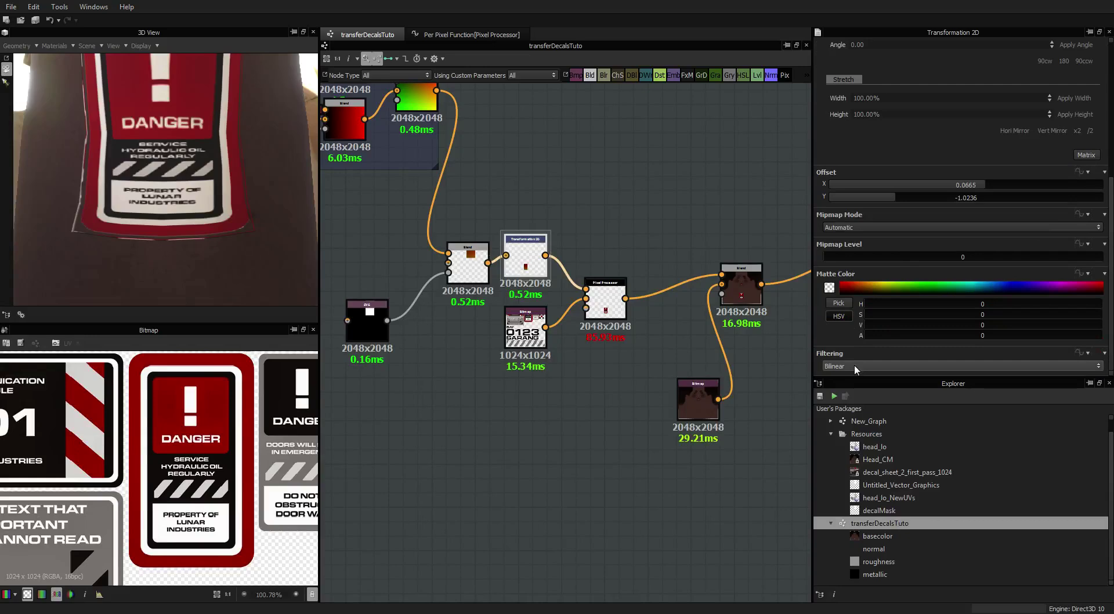
pyautogui.scroll(5, 531, 273)
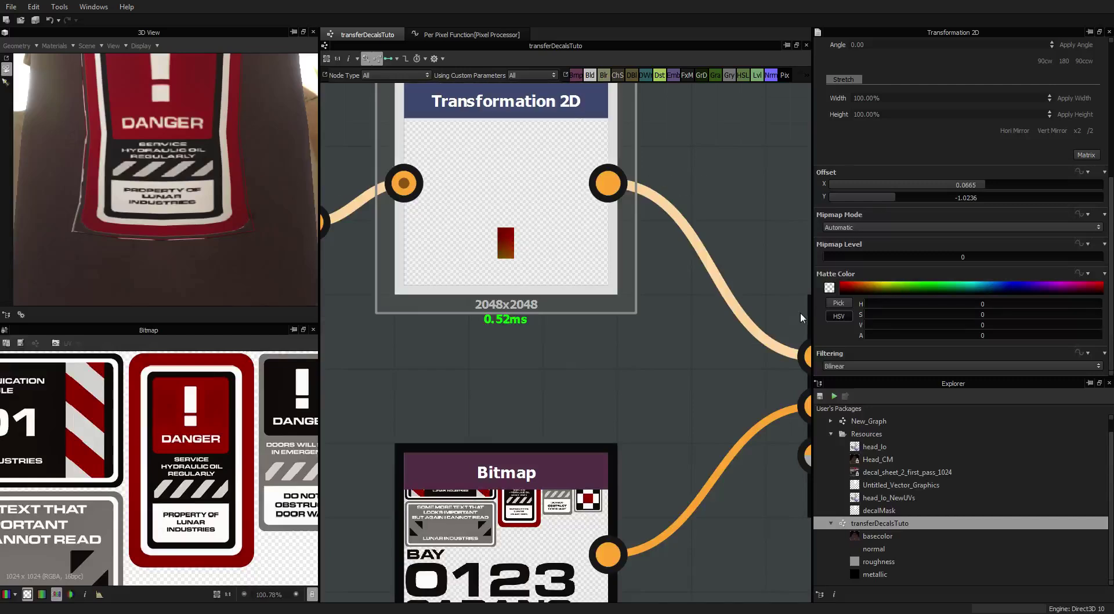
pyautogui.click(859, 365)
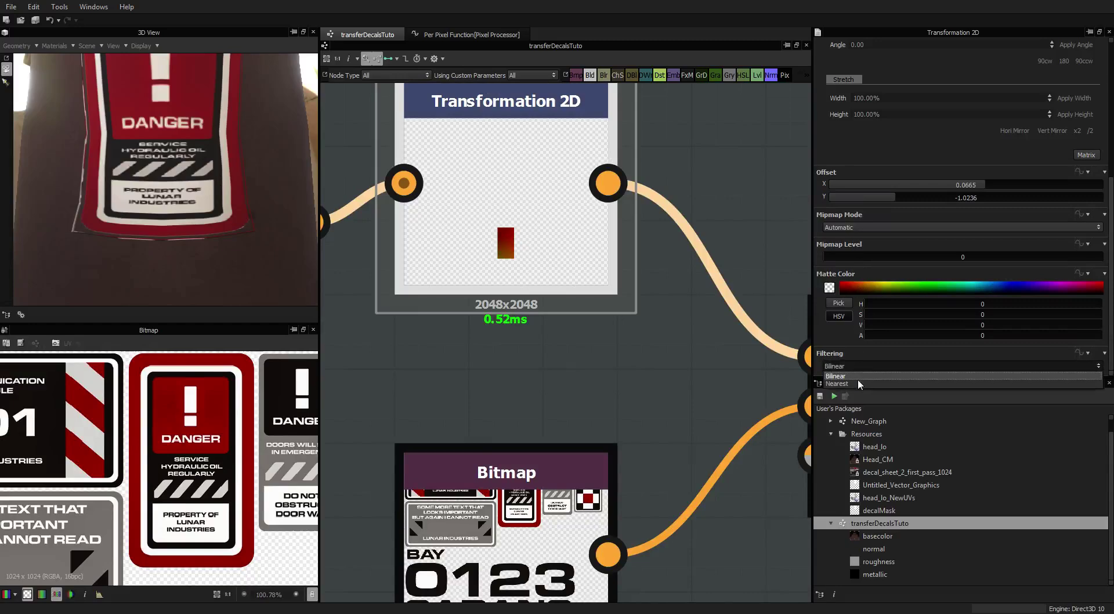
pyautogui.click(859, 383)
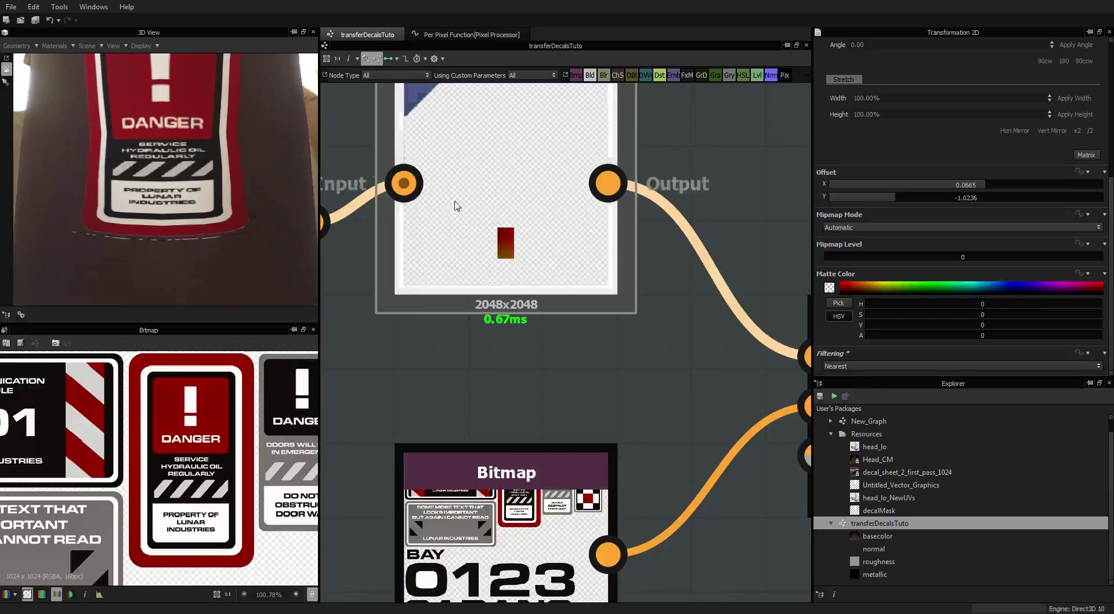
# Step: Set the Transformation 2D node's mipmap mode to Manual and check the decal's edges on the neck in 3D
pyautogui.moveTo(149, 143); pyautogui.dragTo(166, 175)
pyautogui.moveTo(218, 235); pyautogui.dragTo(105, 146)
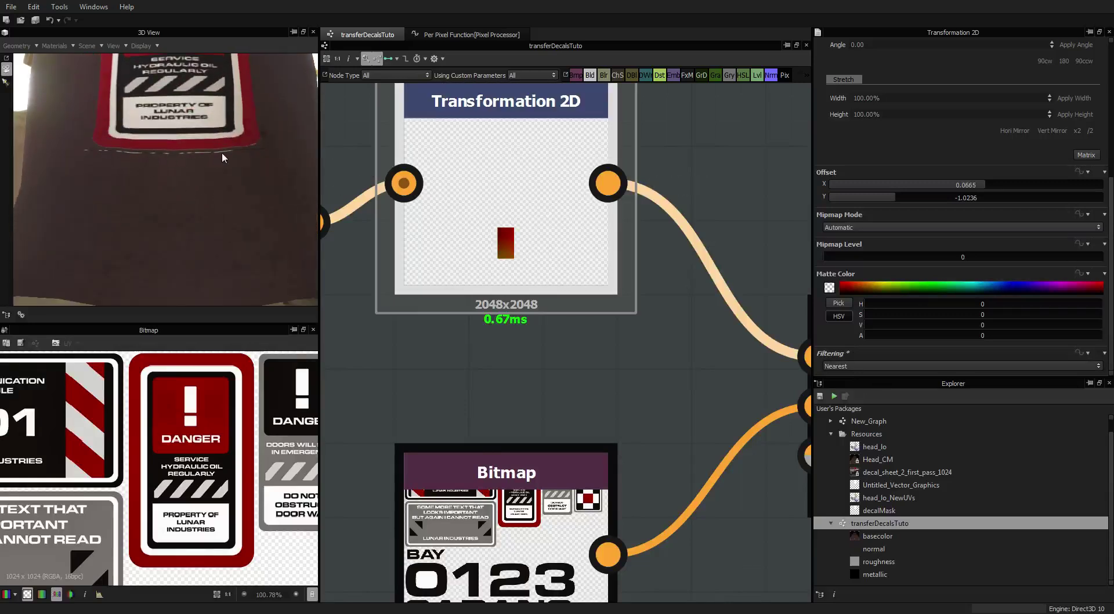
pyautogui.scroll(2, 864, 157)
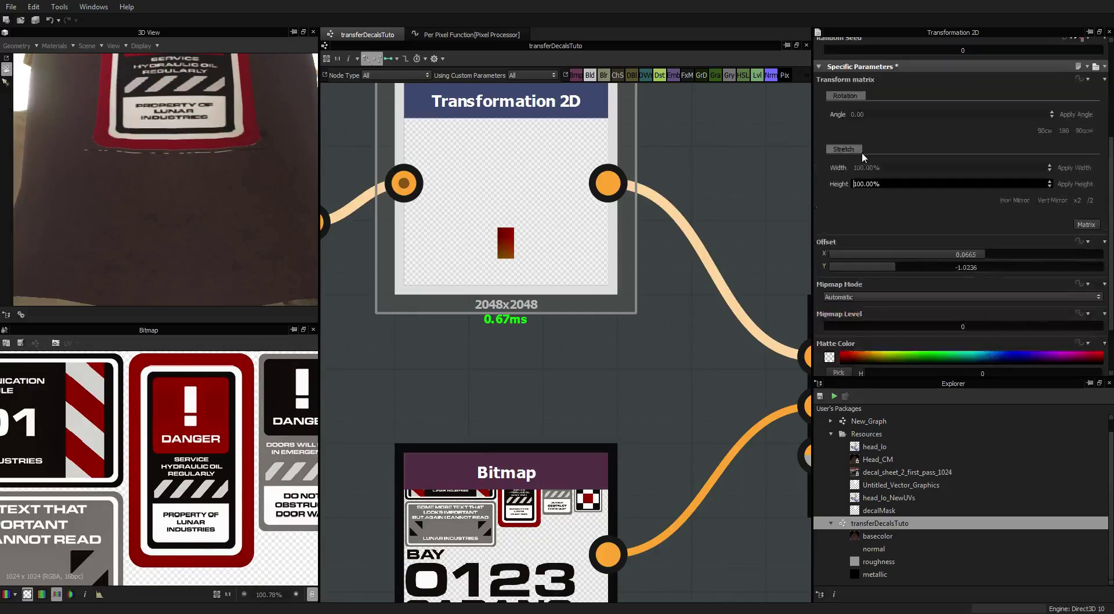
pyautogui.scroll(-2, 871, 185)
pyautogui.click(874, 228)
pyautogui.click(858, 245)
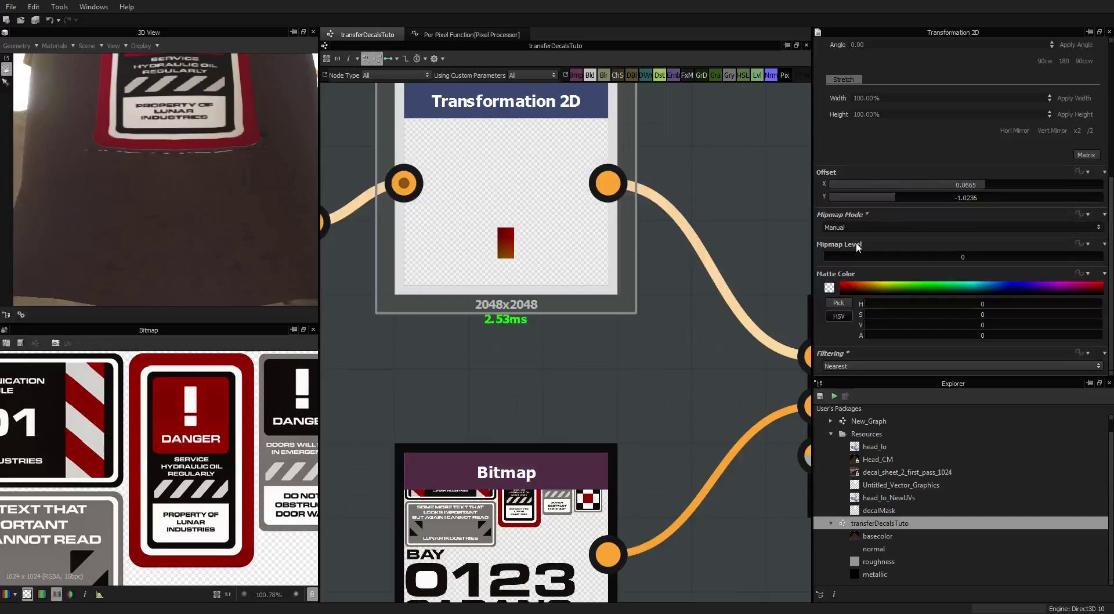
pyautogui.moveTo(190, 95); pyautogui.dragTo(191, 126)
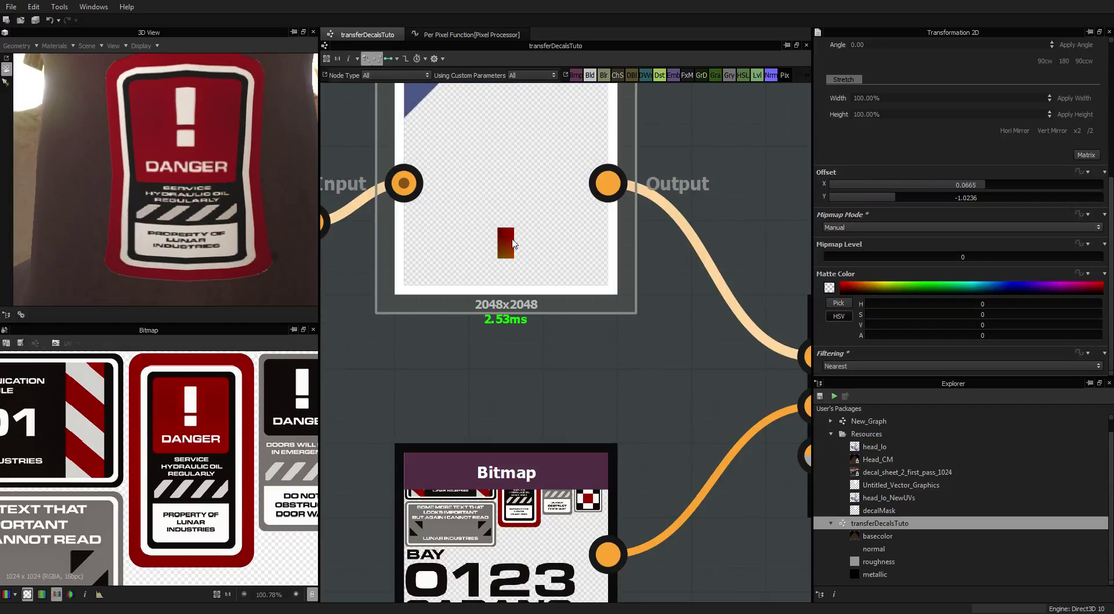
# Step: Examine the decal on the neck from several angles and distances in the 3D view
pyautogui.scroll(-5, 498, 250)
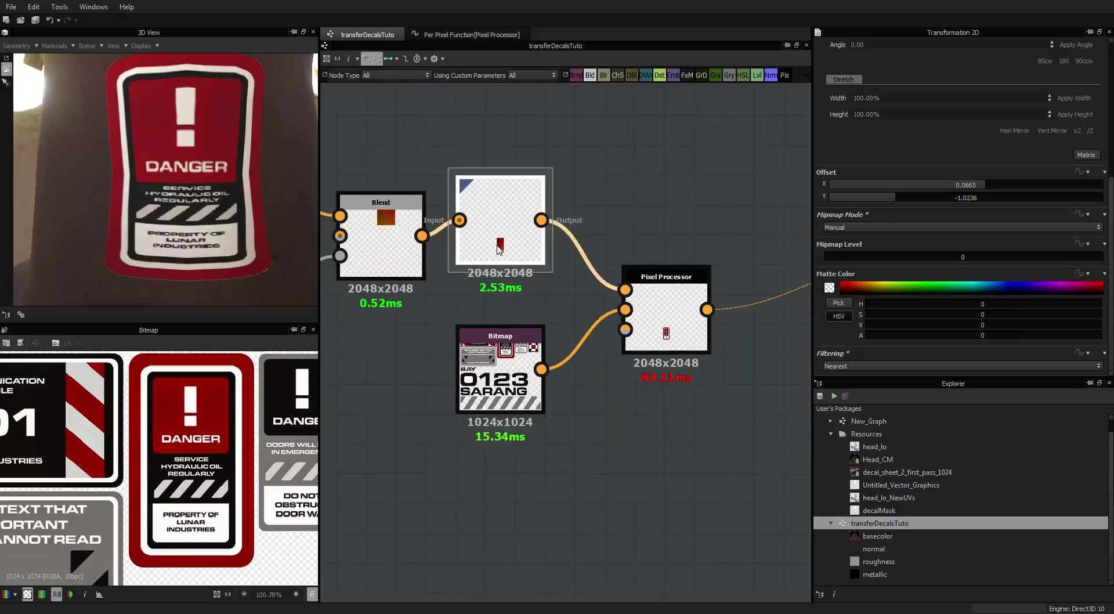
pyautogui.scroll(5, 497, 249)
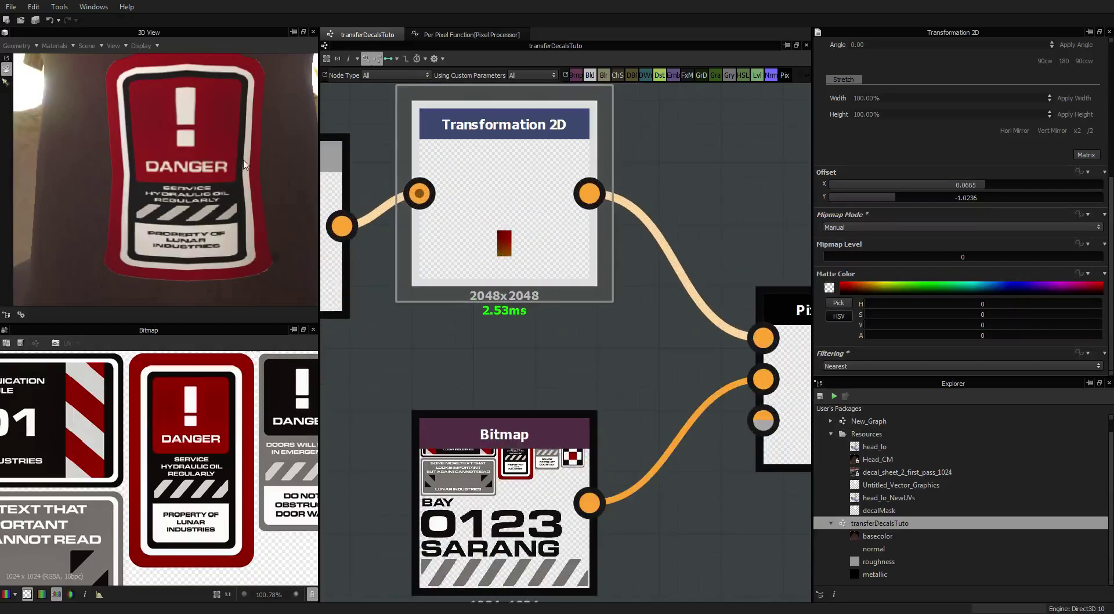
pyautogui.scroll(-10, 229, 162)
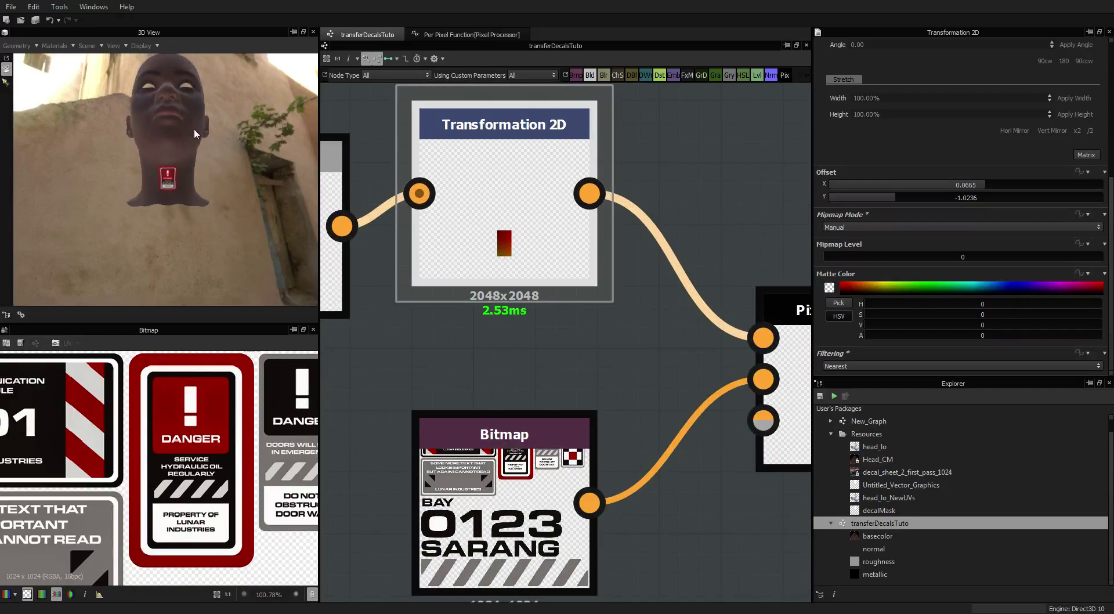
pyautogui.moveTo(223, 161); pyautogui.dragTo(205, 149)
pyautogui.moveTo(205, 148)
pyautogui.mouseDown(button='right')
pyautogui.moveTo(212, 164)
pyautogui.moveTo(212, 150)
pyautogui.mouseUp(button='right')
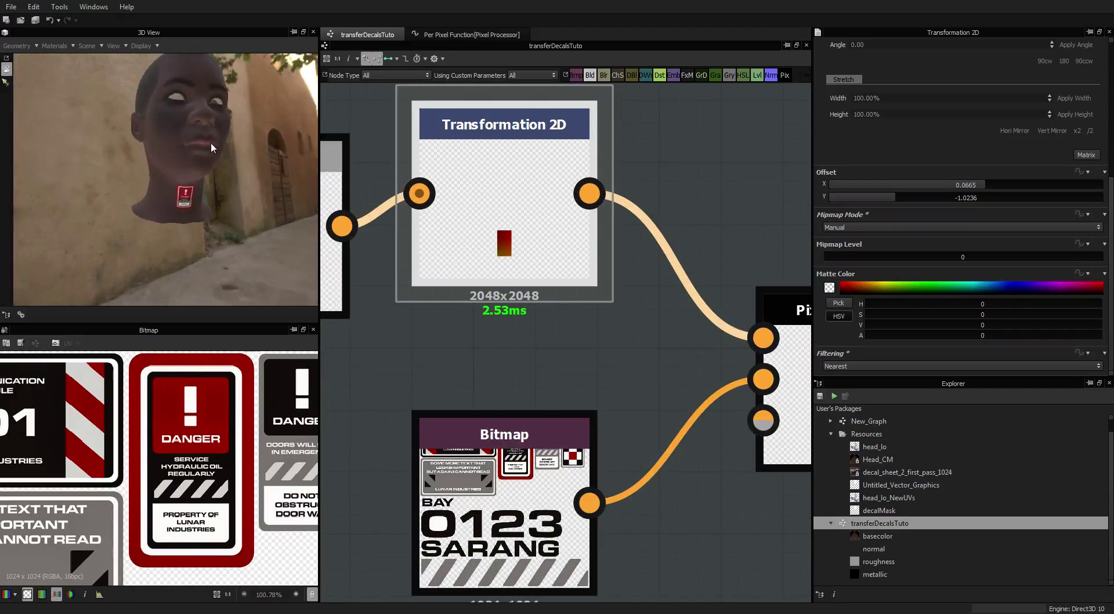
pyautogui.moveTo(222, 136); pyautogui.dragTo(224, 152, button='middle')
pyautogui.scroll(5, 238, 198)
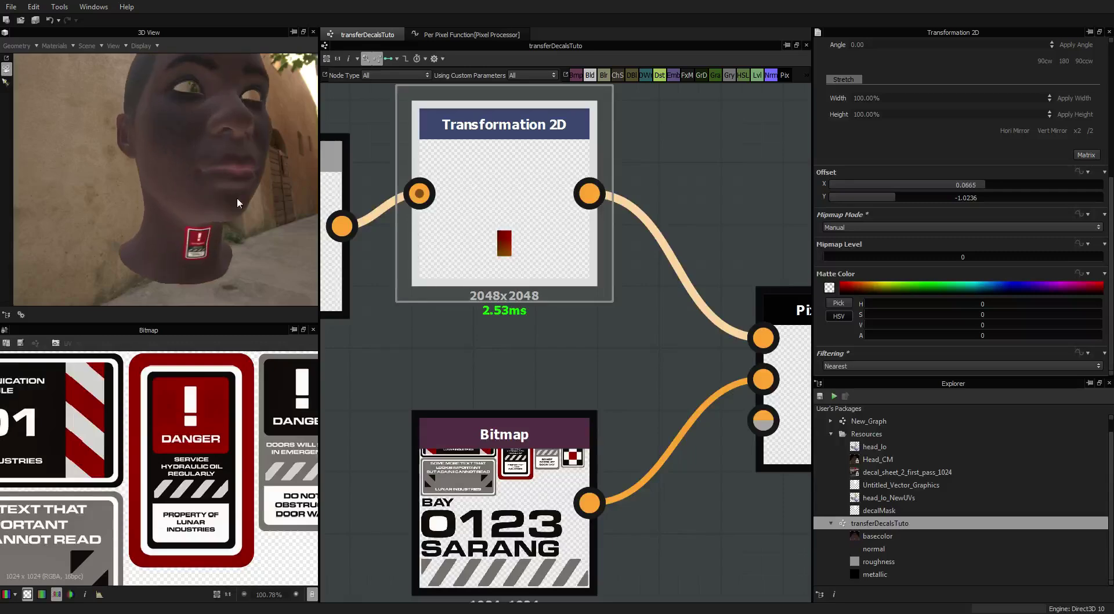
pyautogui.moveTo(234, 197); pyautogui.dragTo(178, 196)
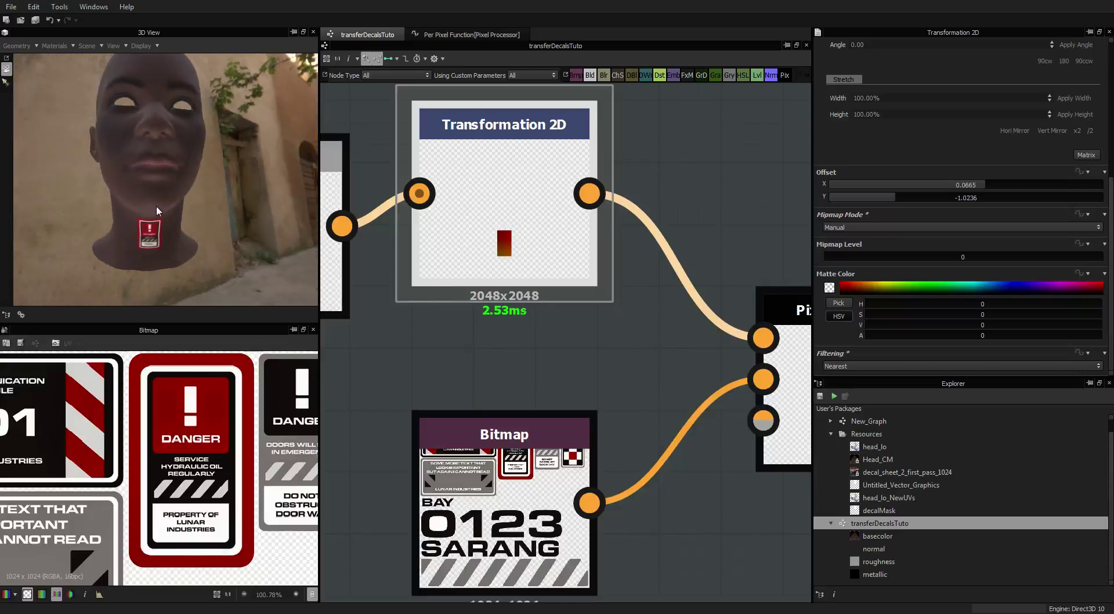
# Step: Tidy the graph by moving the final Blend, the head colour Bitmap and the decal transfer nodes closer together
pyautogui.scroll(-8, 630, 281)
pyautogui.moveTo(628, 240); pyautogui.dragTo(561, 245, button='middle')
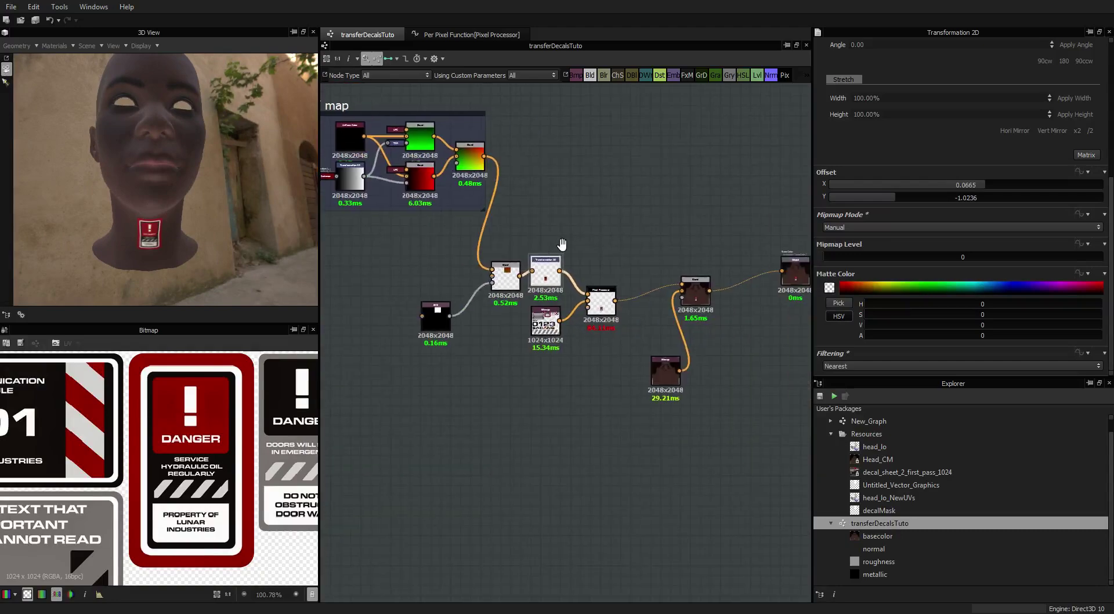
pyautogui.scroll(-3, 562, 244)
pyautogui.moveTo(662, 282); pyautogui.dragTo(668, 268)
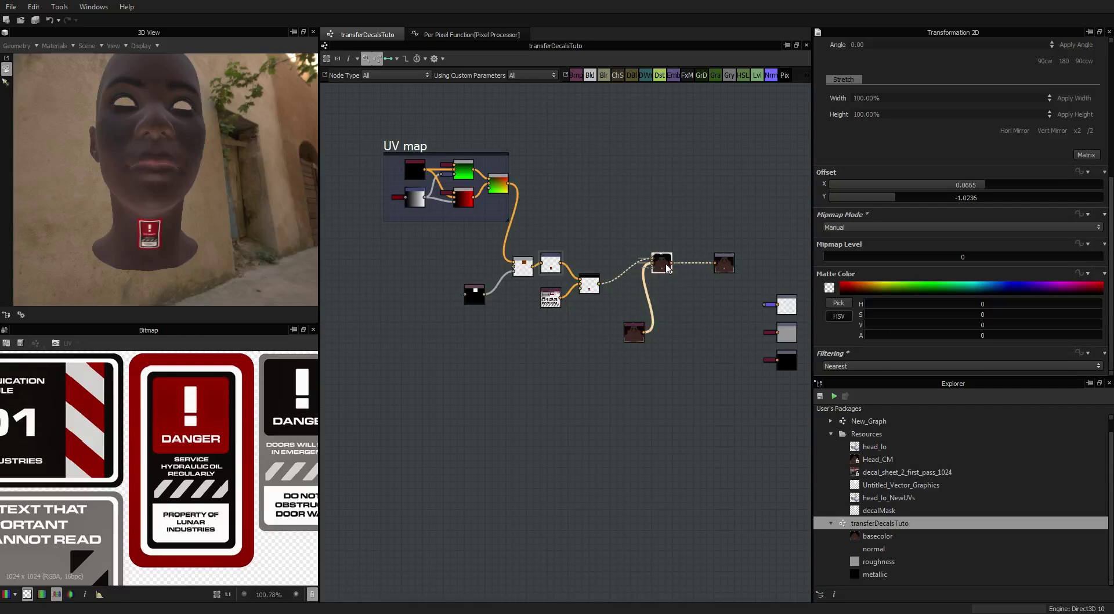
pyautogui.moveTo(631, 332); pyautogui.dragTo(621, 298)
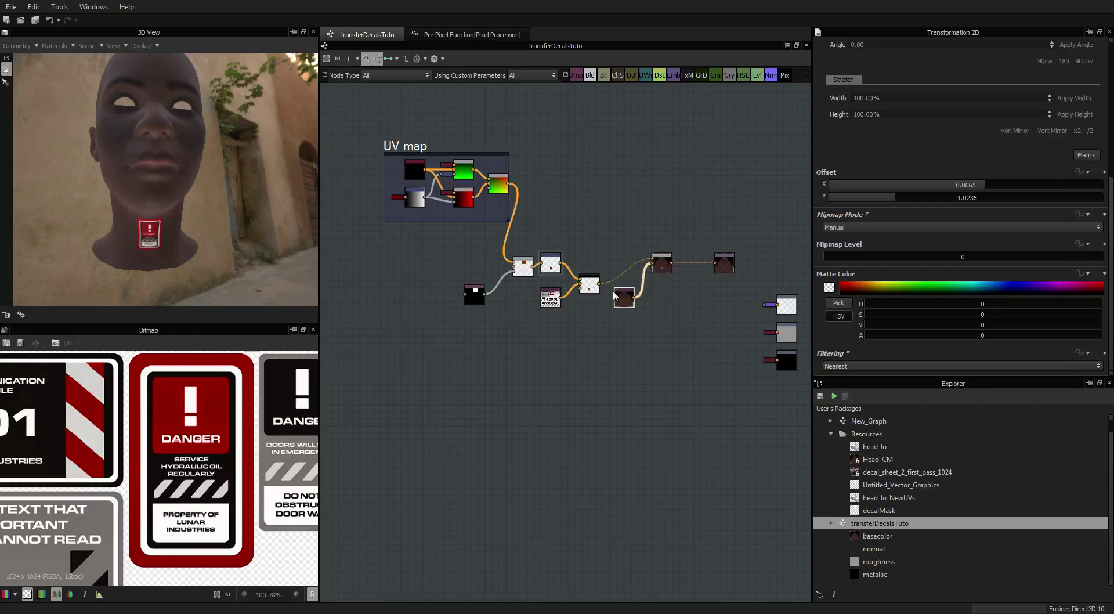
pyautogui.moveTo(412, 248); pyautogui.dragTo(616, 243)
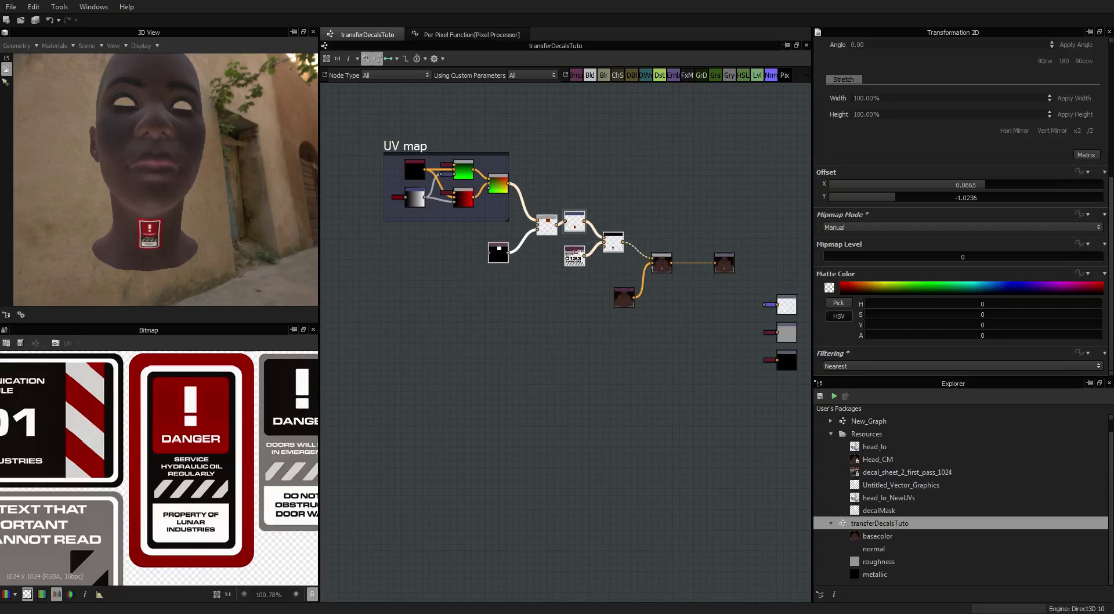